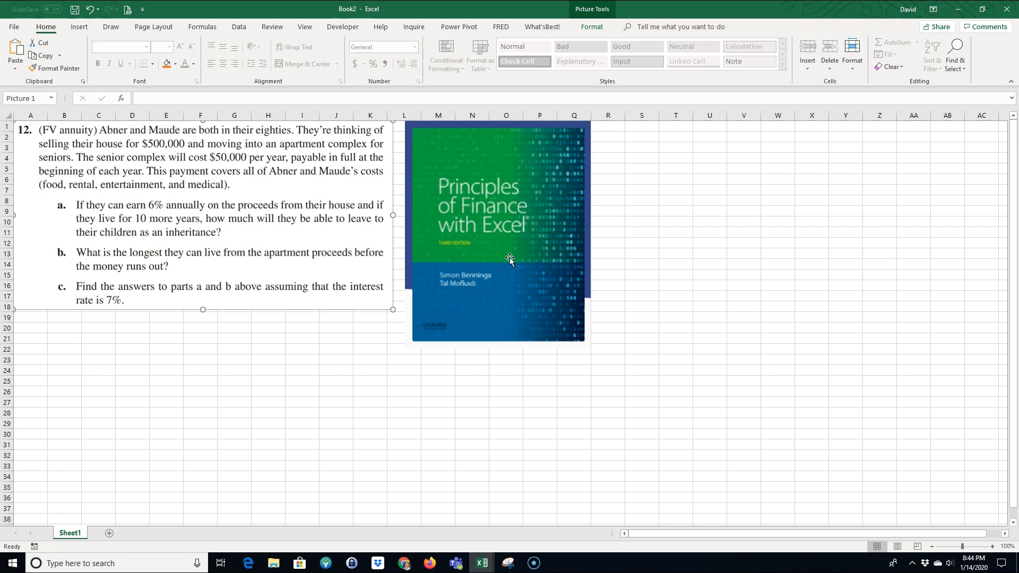
Step: Enter the heading "Given:" in cell A20 and format it bold and underlined
left_click(33, 328)
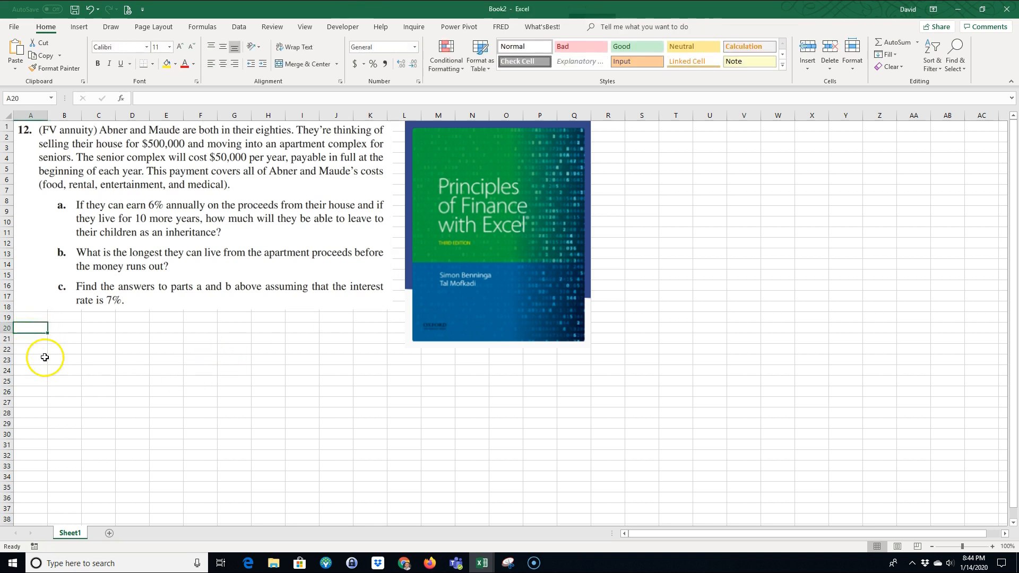
type("Given")
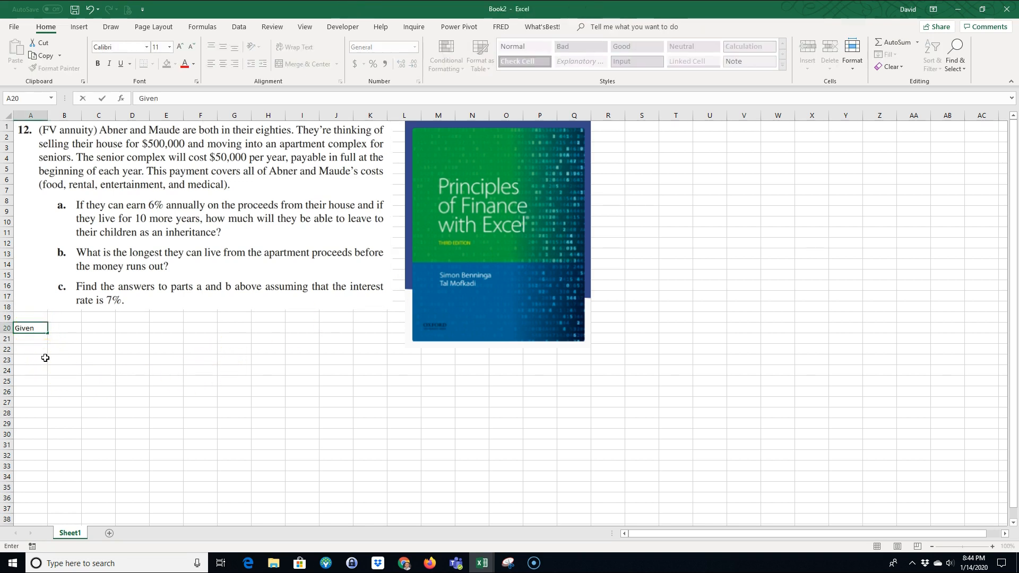
type(":")
left_click(31, 328)
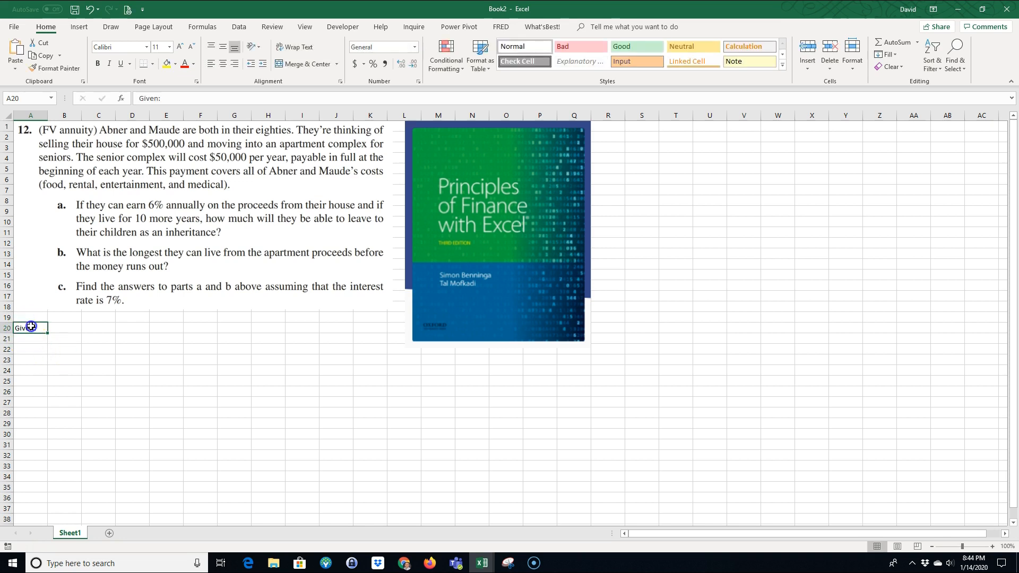
left_click(97, 64)
left_click(120, 63)
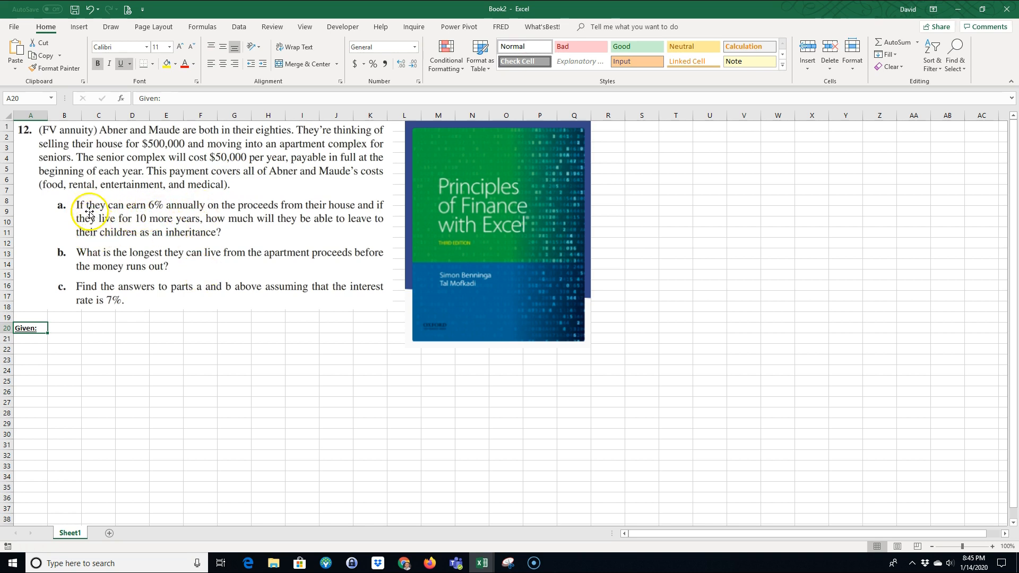
Step: Enter the label PV in A21 with the value $500,000 in B21
left_click(32, 338)
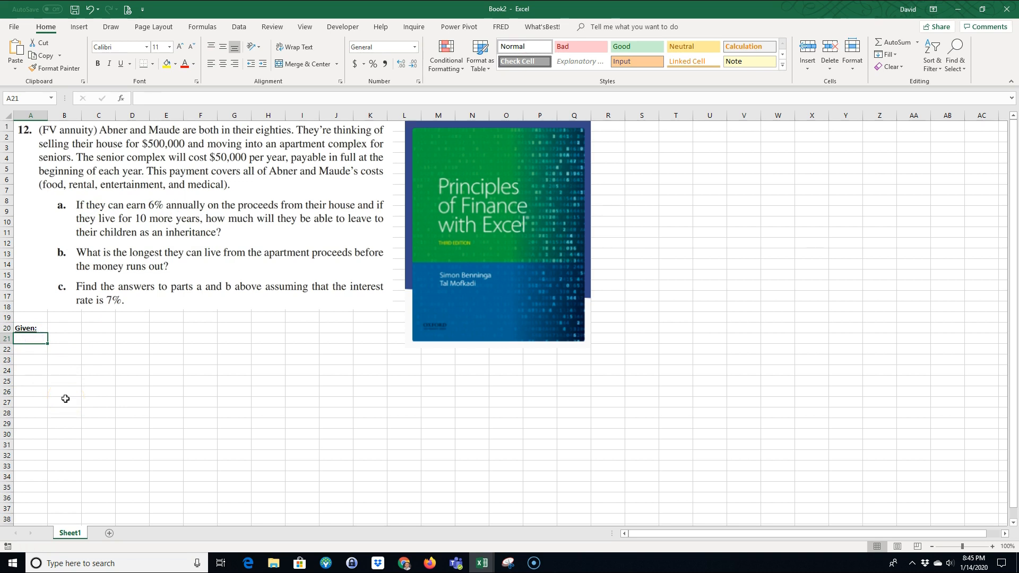
type("PV")
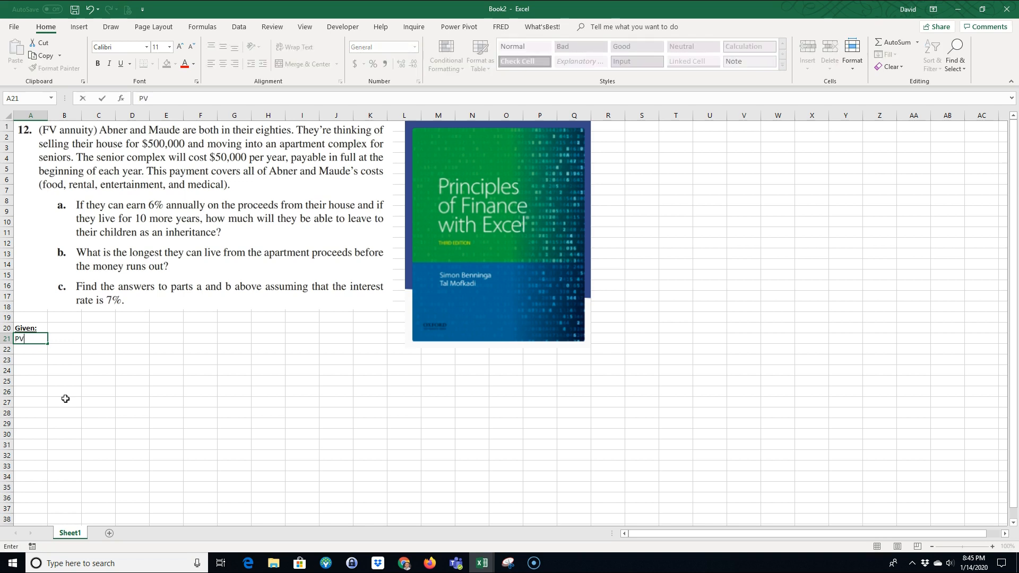
key("Tab")
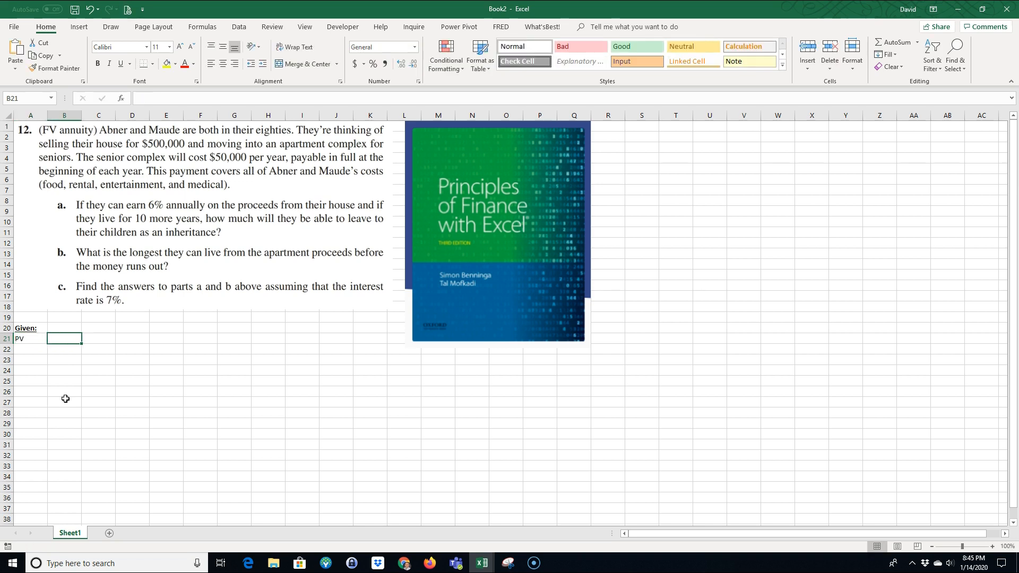
type("$500000")
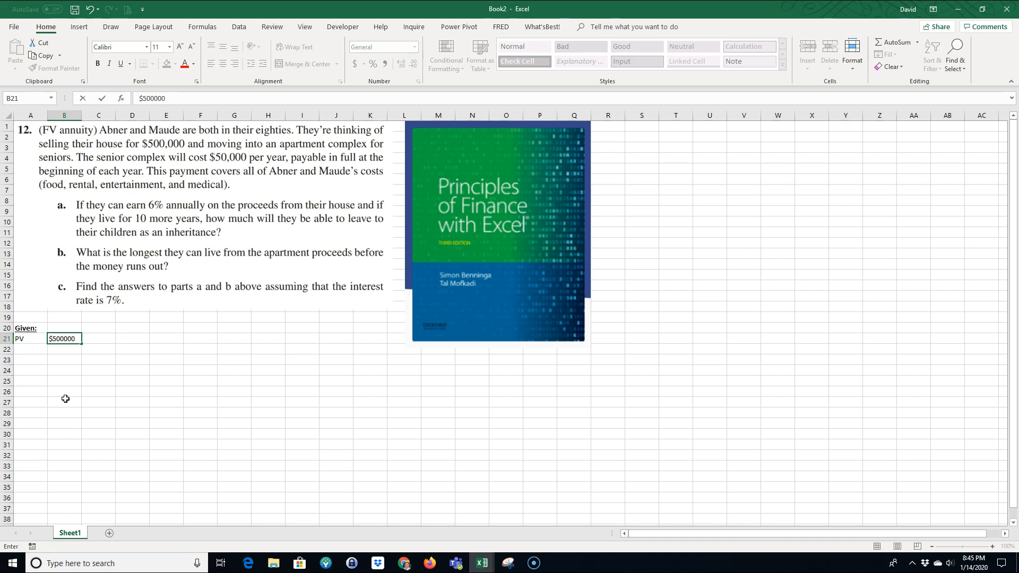
key("Return")
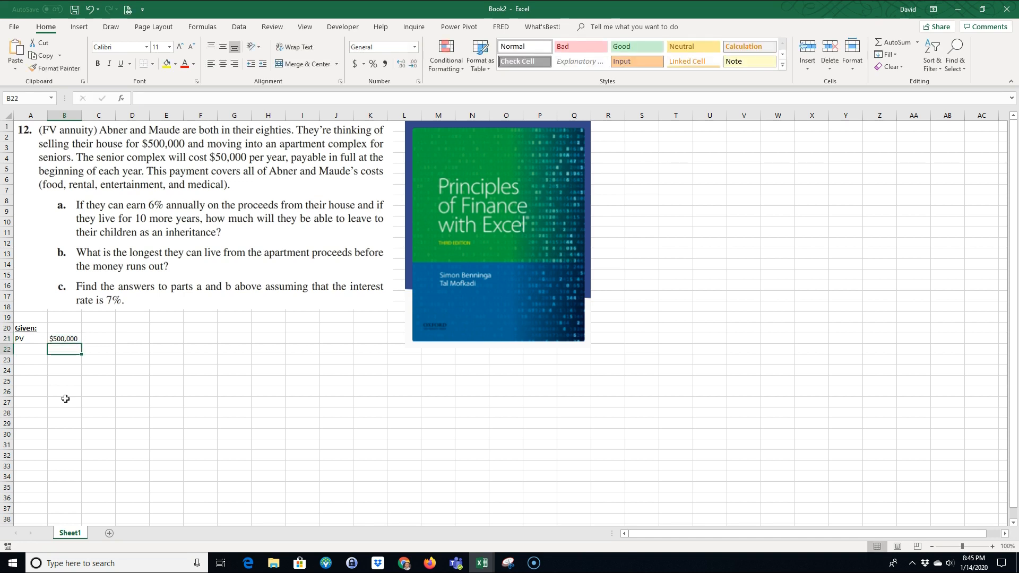
Step: Enter the payment in row 22: label PMT in A22, -$50000 in B22 and "per year" in C22
left_click(24, 348)
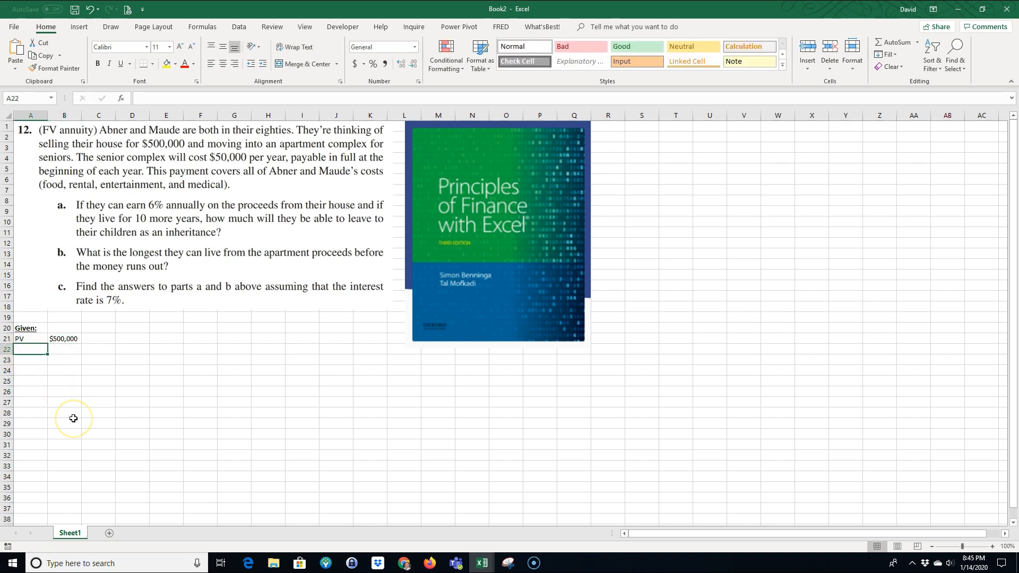
type("PMT")
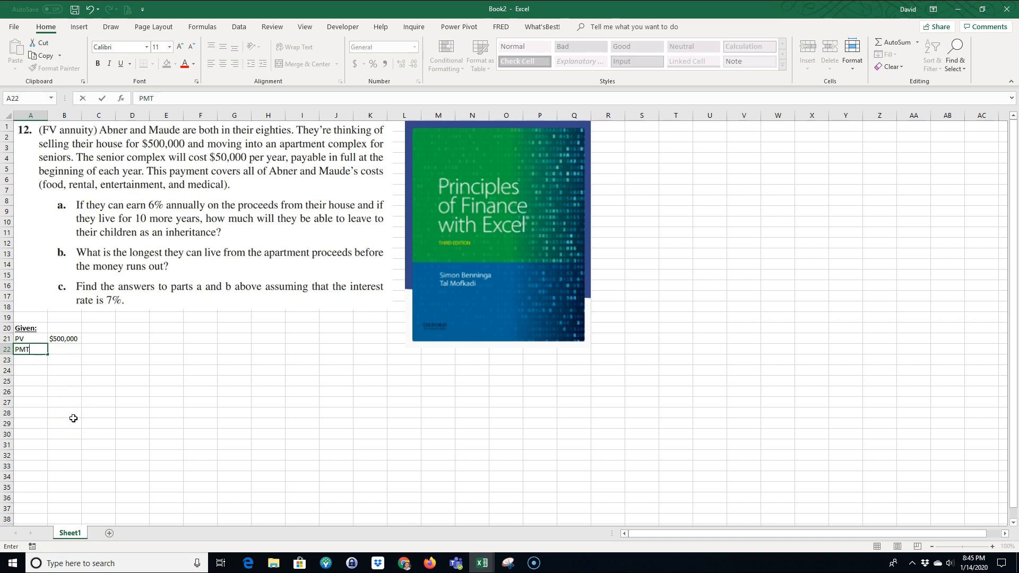
key("Tab")
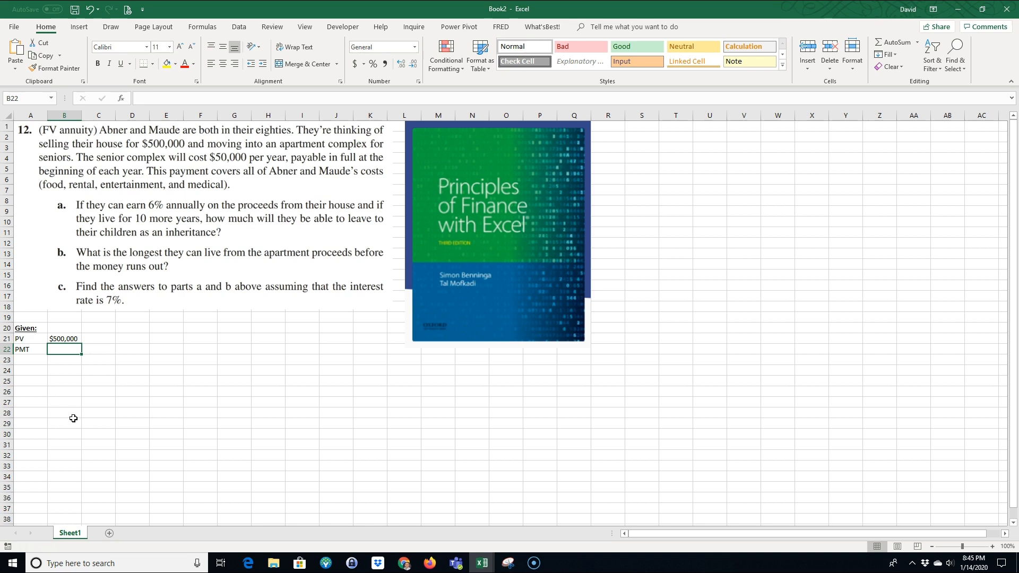
type("-$50000")
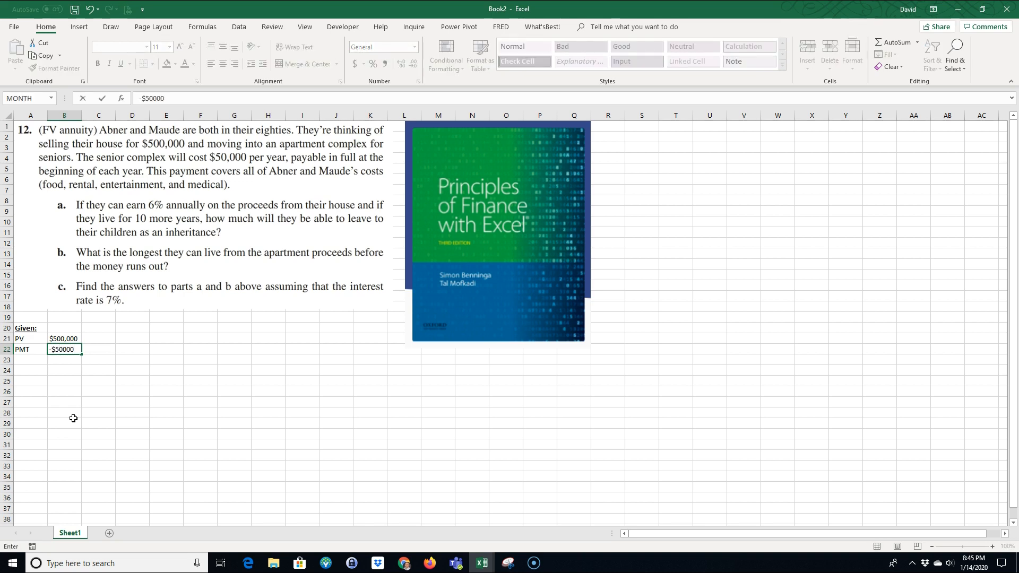
key("Tab")
type("per year")
Step: Note the payment timing as "beginning of period" in cell D22
key("Tab")
type("beginning or")
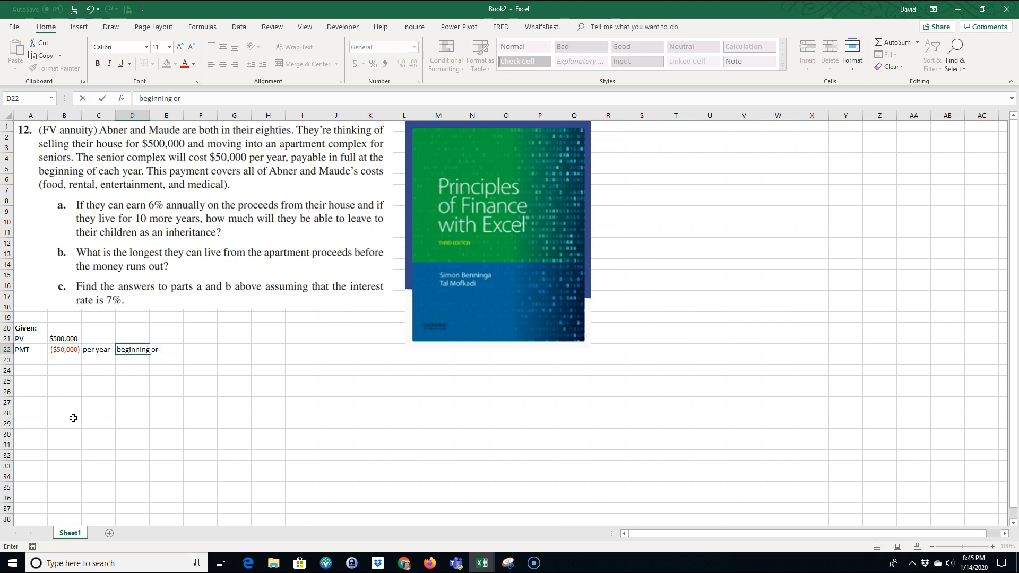
key("BackSpace")
type("f po")
type("riod")
key("ctrl+Return")
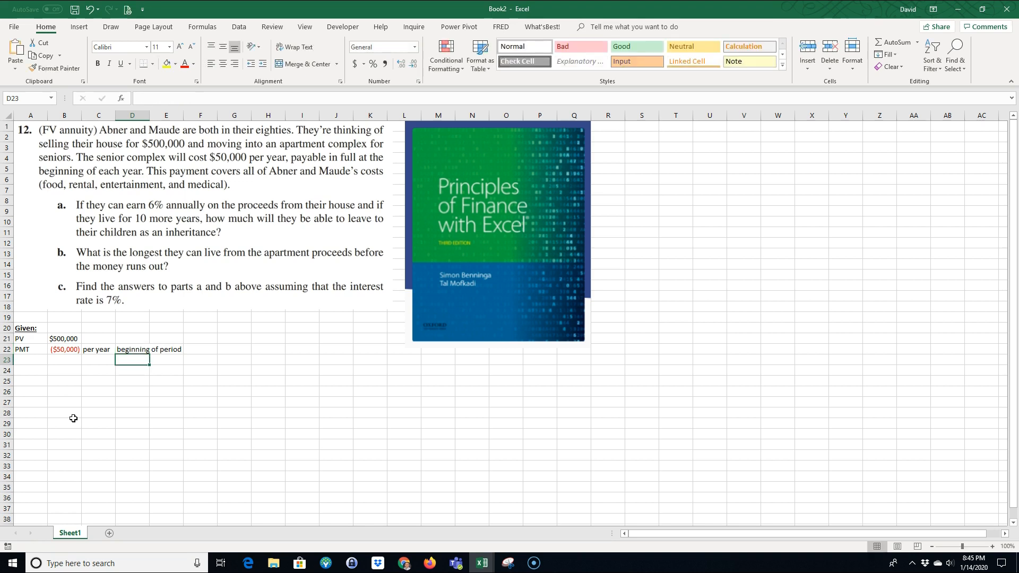
left_click(129, 359)
left_click(131, 349)
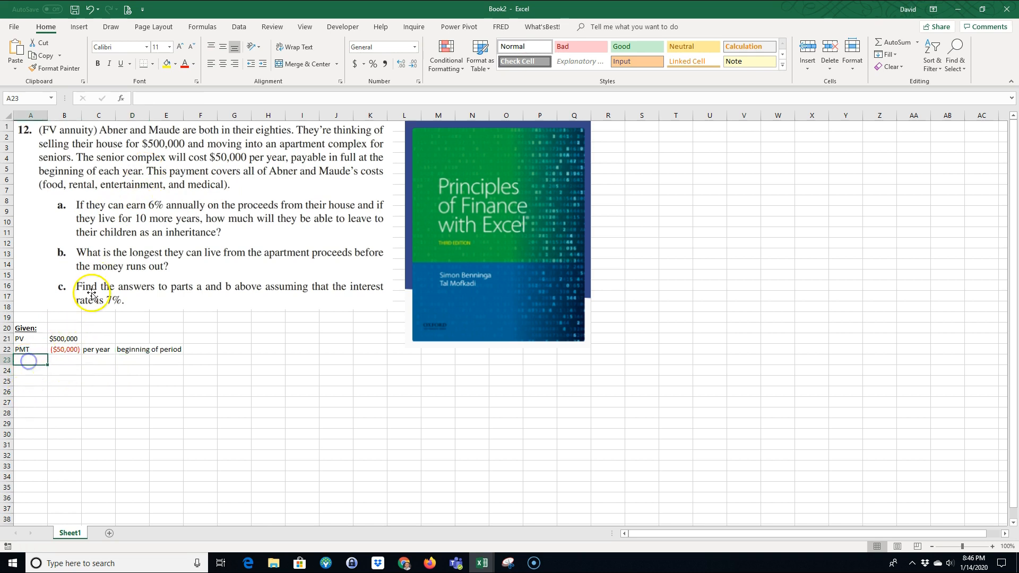
left_click(60, 339)
key("Down")
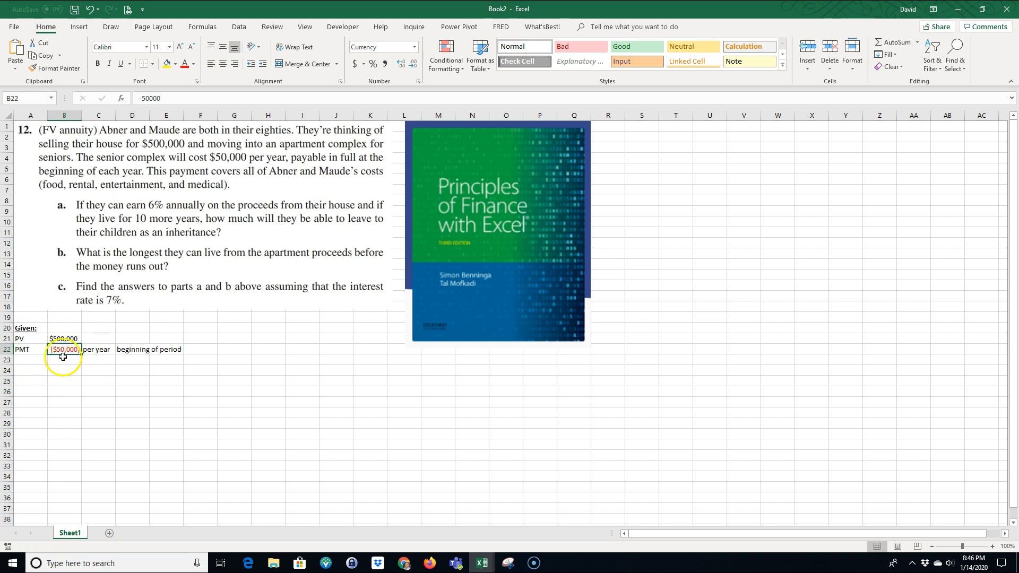
Step: Enter the heading "Find:" in cell A23 and format it bold and underlined
left_click(20, 360)
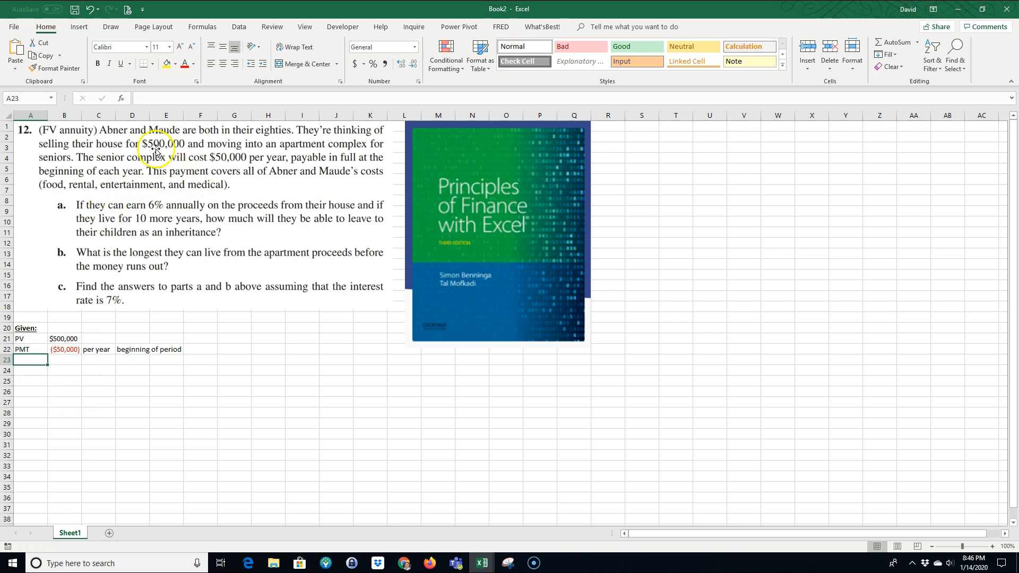
type("Find:")
key("Return")
left_click(29, 359)
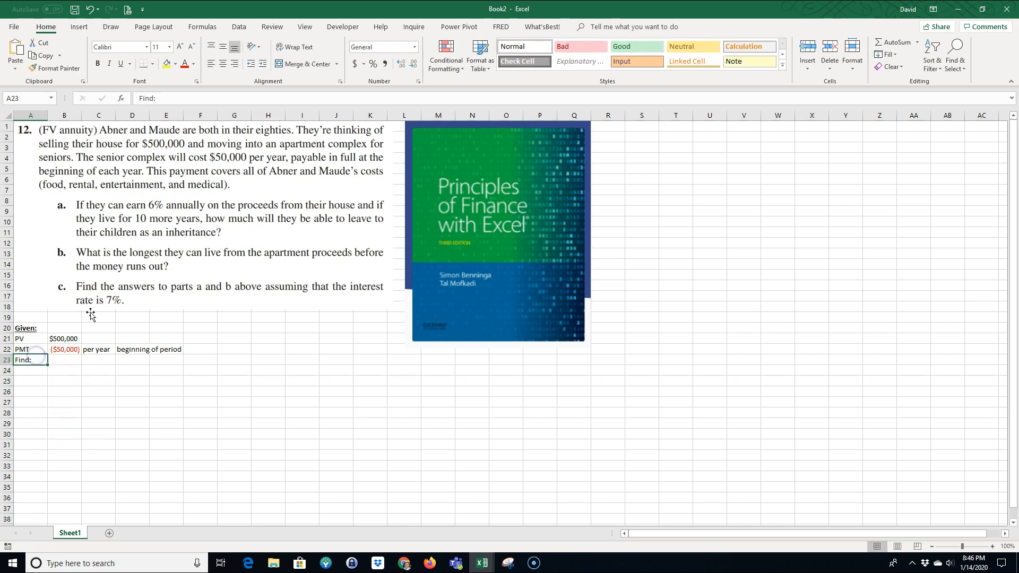
left_click(98, 64)
left_click(121, 64)
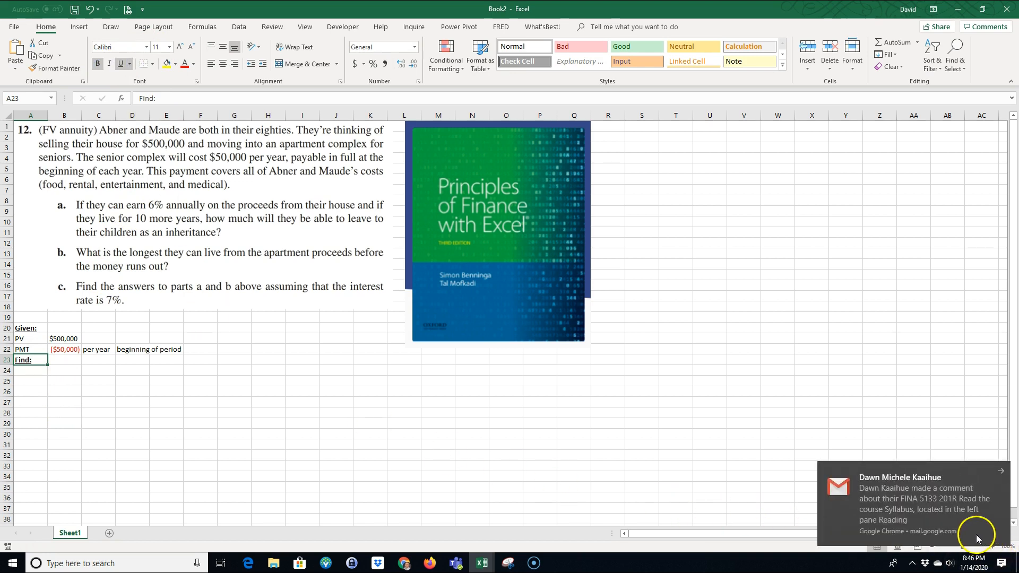
Step: Dismiss the mail notification and autofit column B with the worksheet zoomed to 130%
left_click(1001, 474)
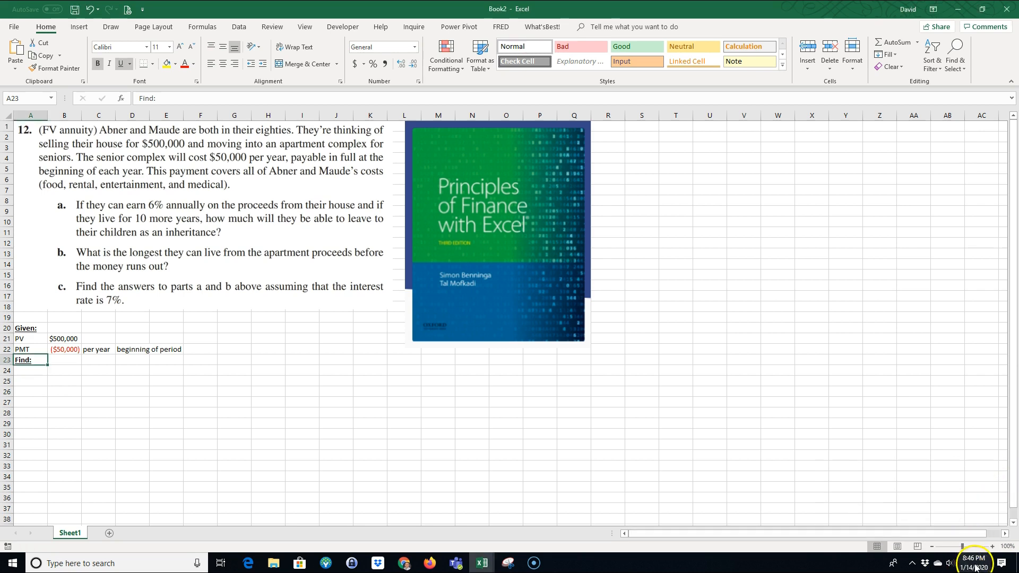
left_click(992, 547)
left_click(992, 547)
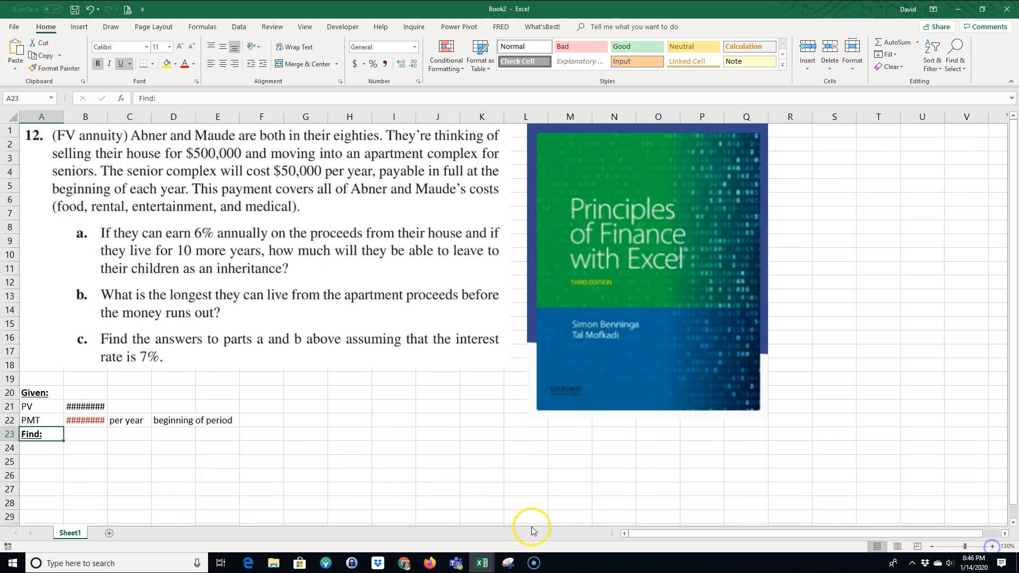
double_click(107, 117)
Step: Begin part a) in A24 and enter its rate: r in B24, 6% in C24 and "per year" in D24
scroll(260, 408, "down", 1)
scroll(255, 401, "down", 1)
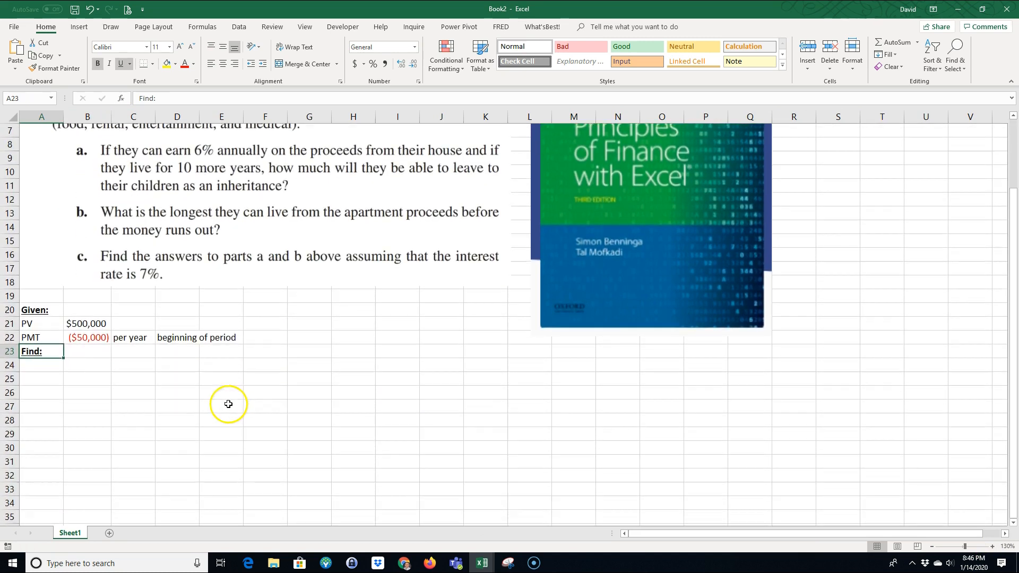
left_click(45, 367)
type("a)")
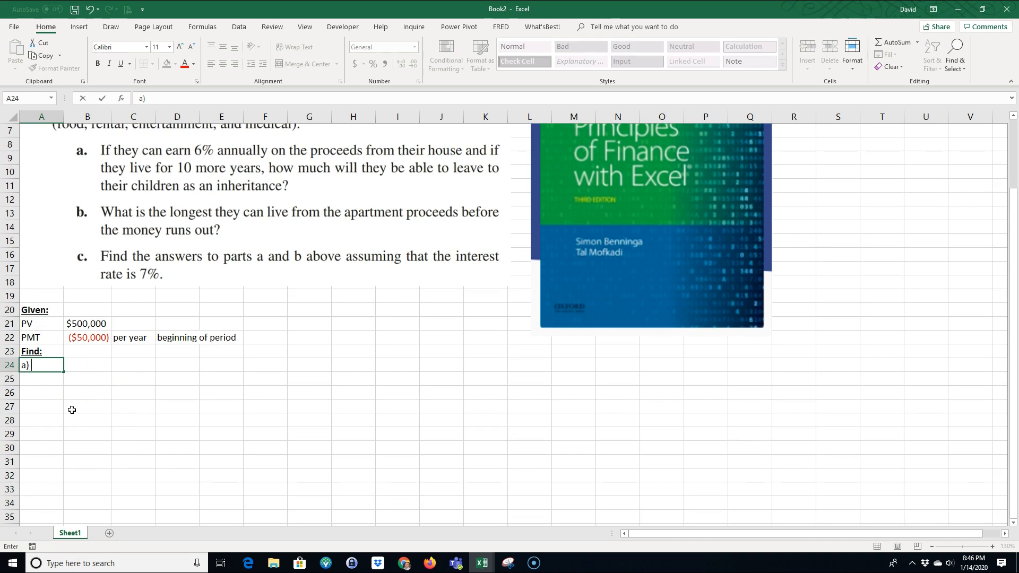
key("Return")
key("Right")
key("Up")
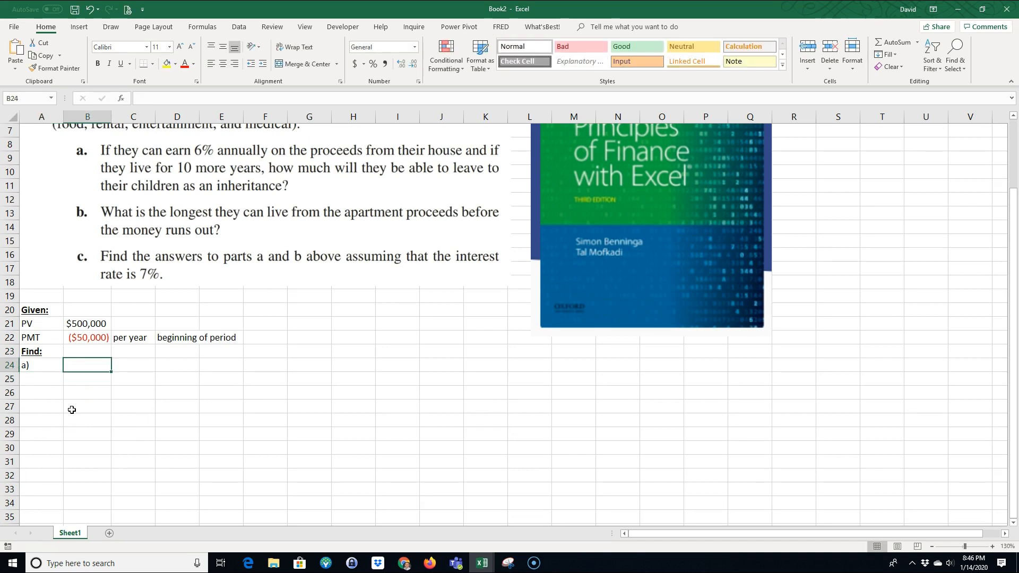
type("r")
key("Tab")
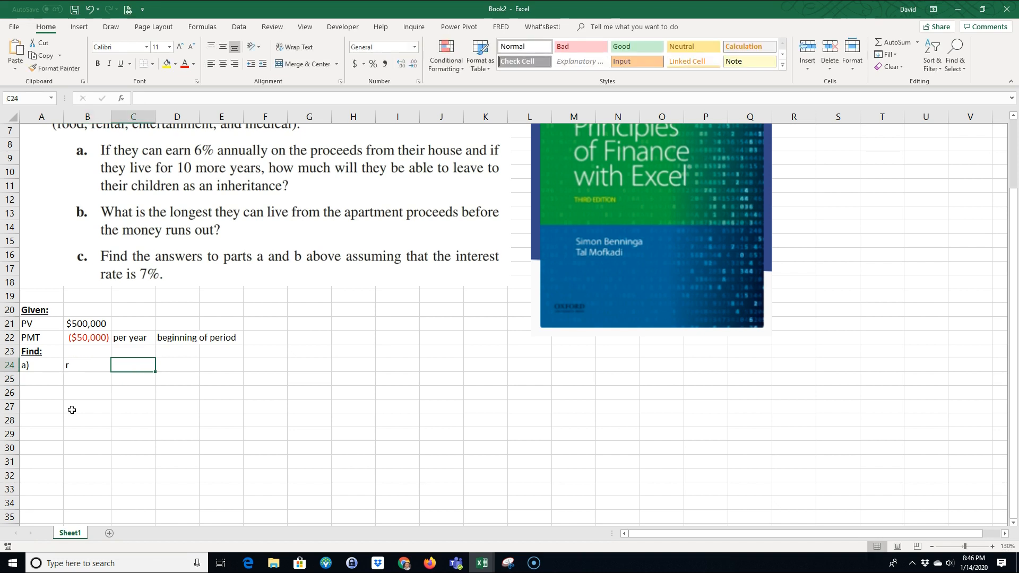
type("6%")
key("Tab")
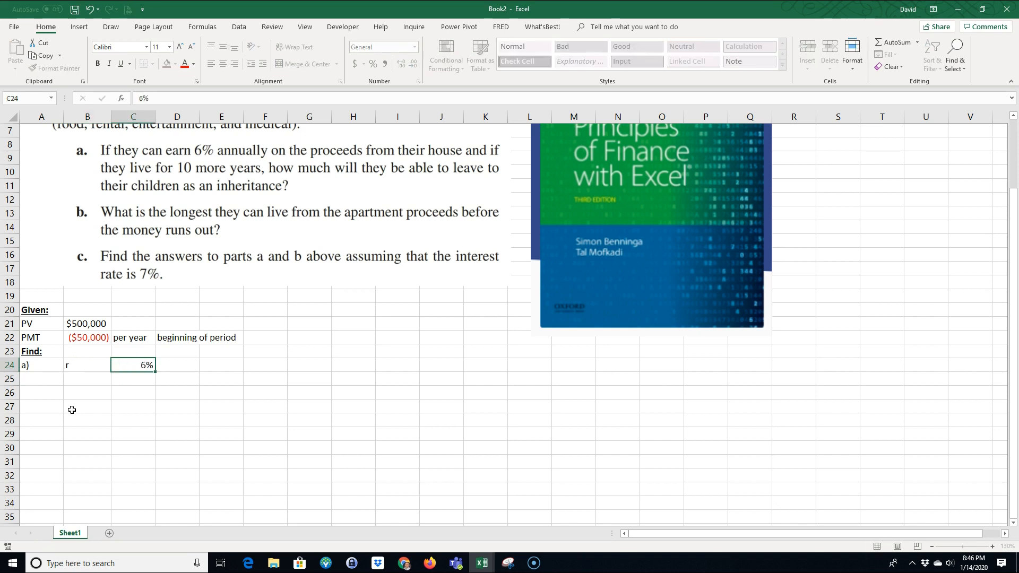
type("per year")
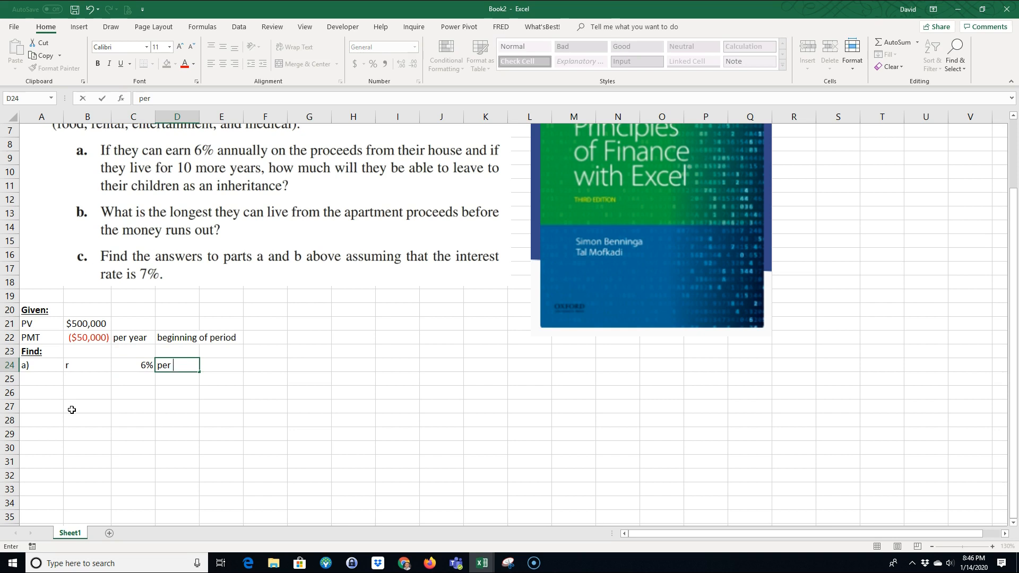
Step: Enter the number of periods for part a) in row 25: N in B25, 10 in C25 and "years" in D25
key("Down")
key("Left")
key("Left")
key("Left")
key("Right")
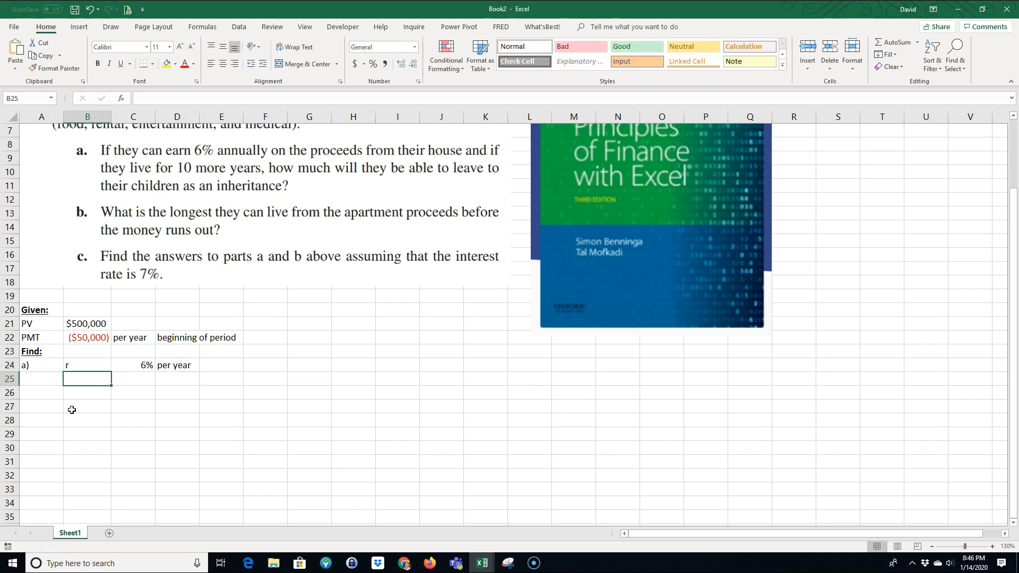
type("N")
key("Tab")
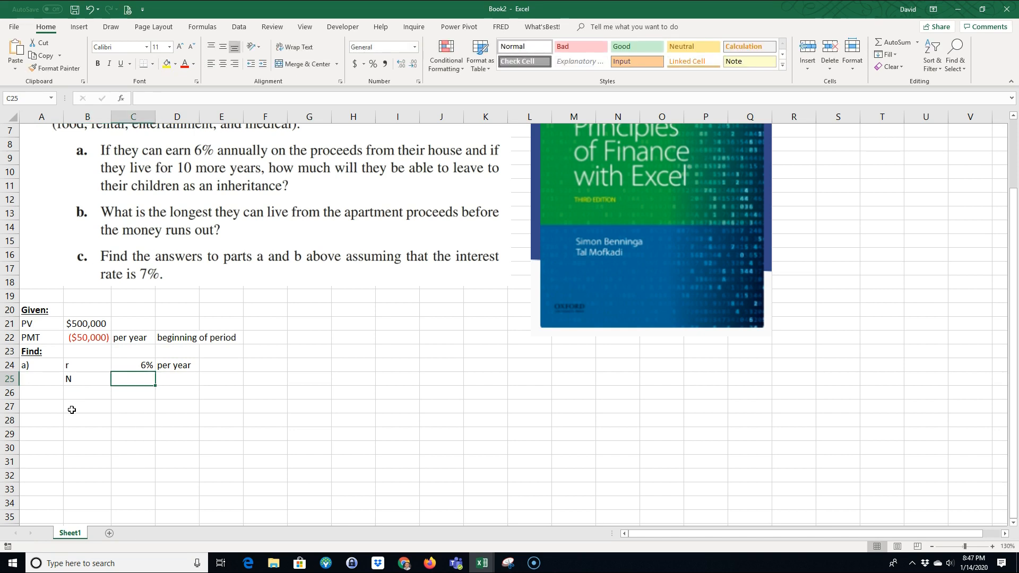
type("10")
key("Return")
key("Up")
key("Right")
type("years")
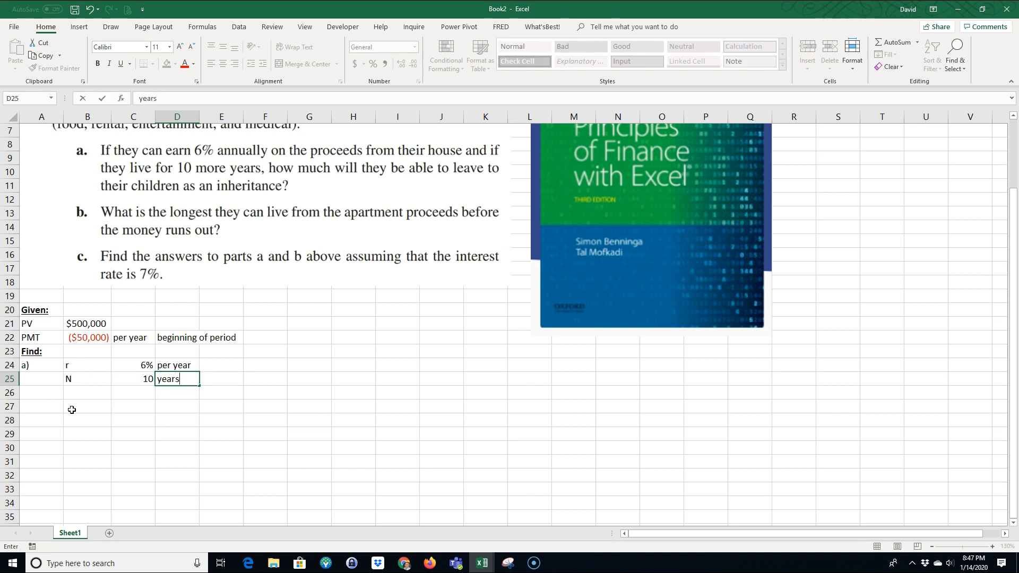
key("Return")
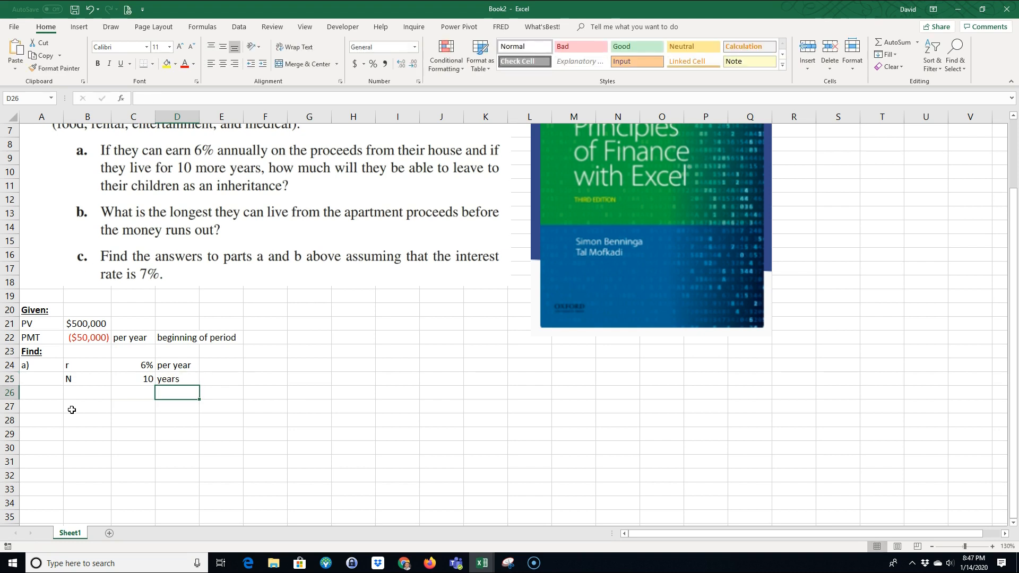
Step: Add the unknown of part a) in row 26: label FV in B26 and "?" in C26
key("Left")
key("Left")
type("FV0")
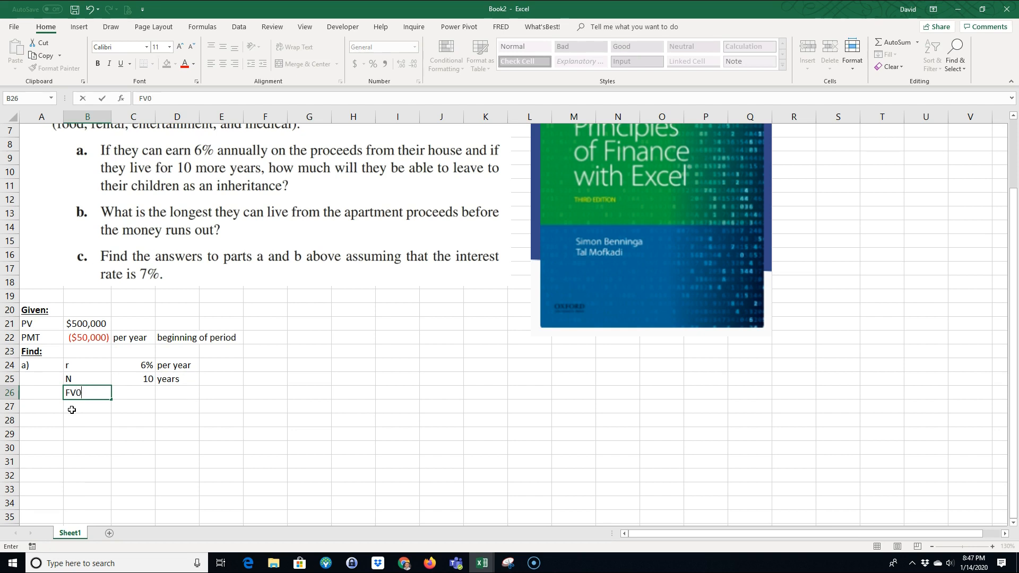
type("0")
key("BackSpace")
key("BackSpace")
key("Tab")
type("?")
key("Return")
Step: Begin part b) in A27 and enter its future value: FV in B27 and 0 in C27
key("Left")
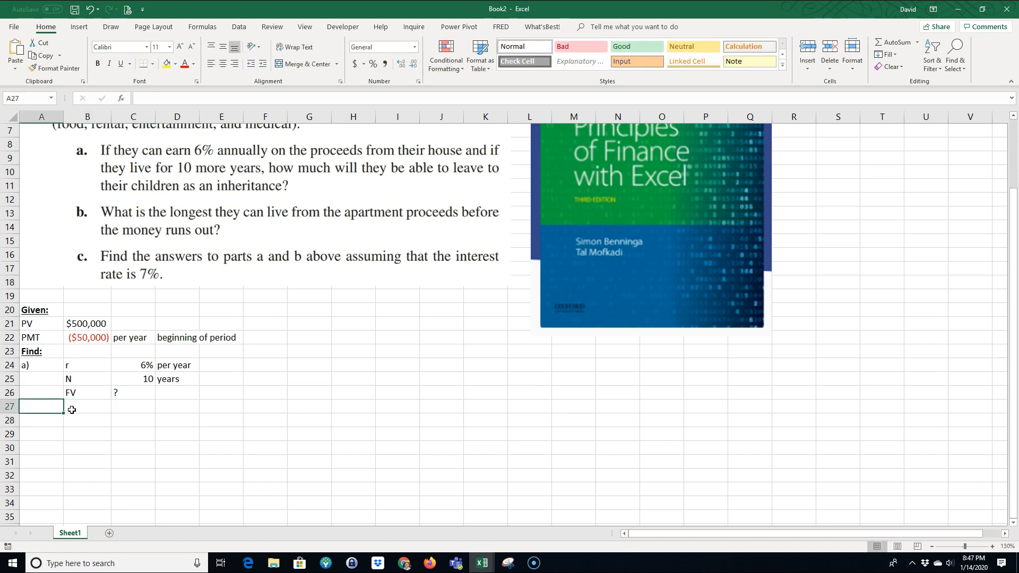
type("b)")
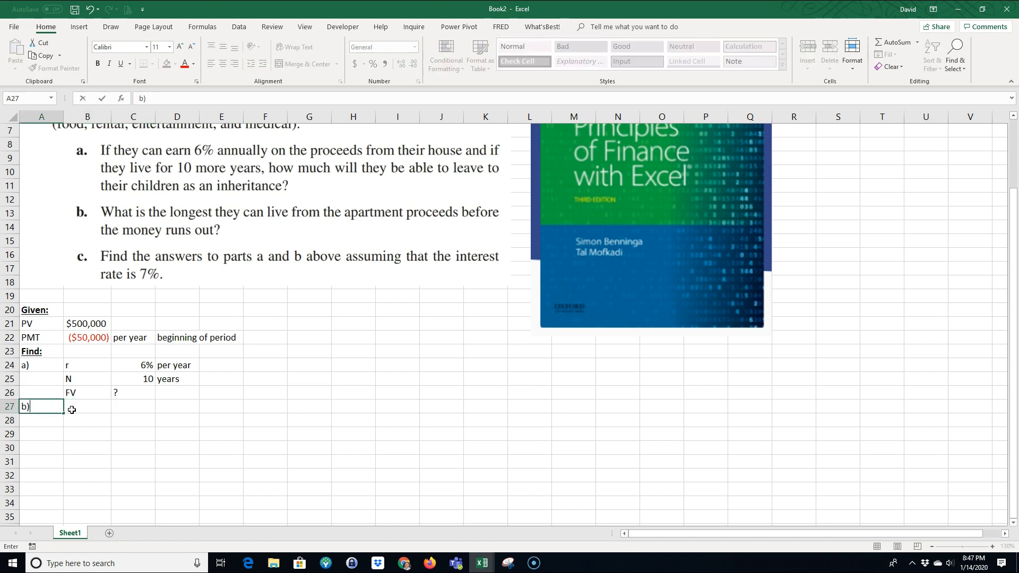
left_click(71, 410)
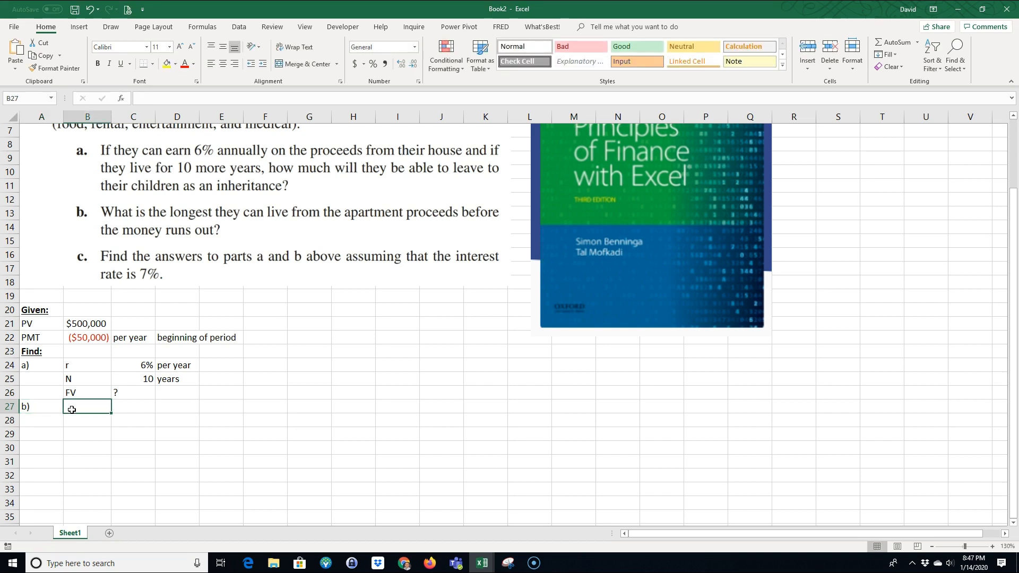
type("FV")
key("Tab")
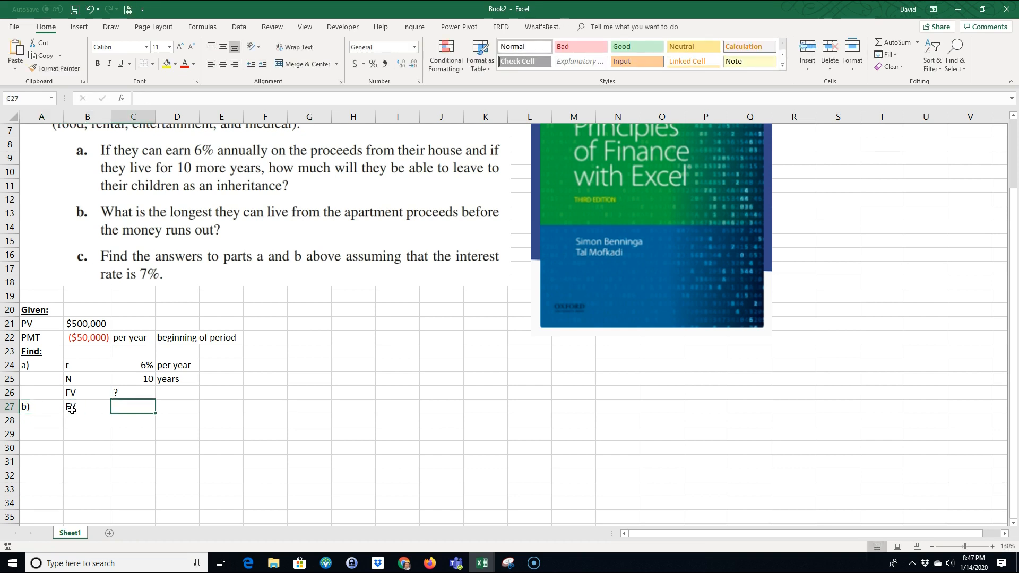
type("0")
key("Return")
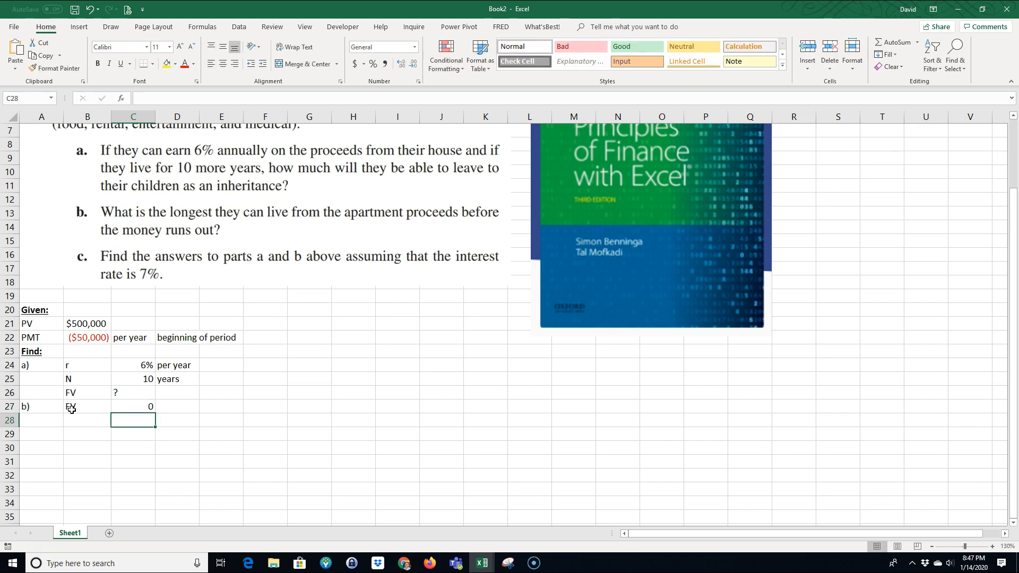
Step: Add the unknown of part b) in row 28: label N in B28 and "?" in C28
type("N")
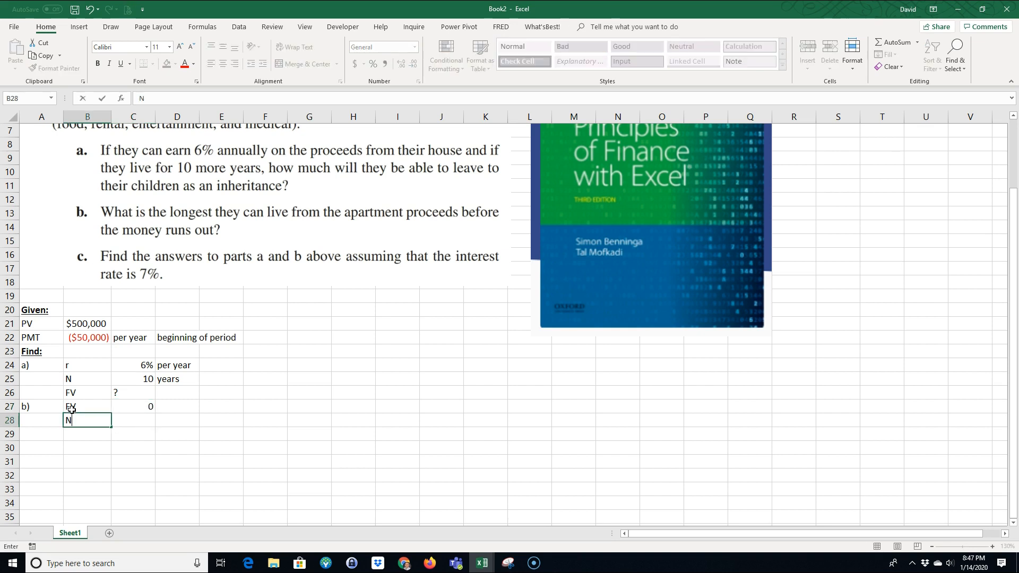
key("Tab")
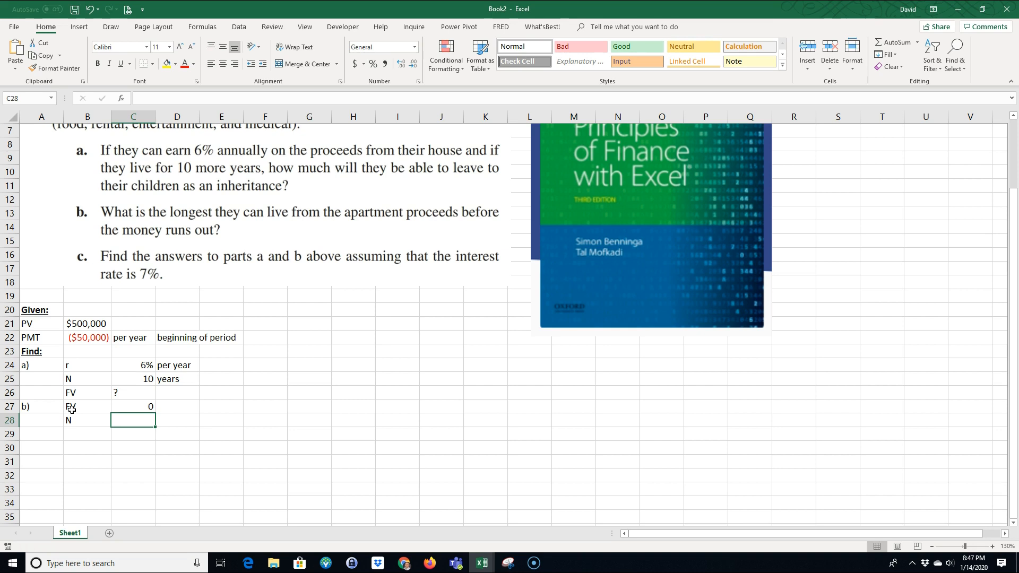
type("?")
key("Return")
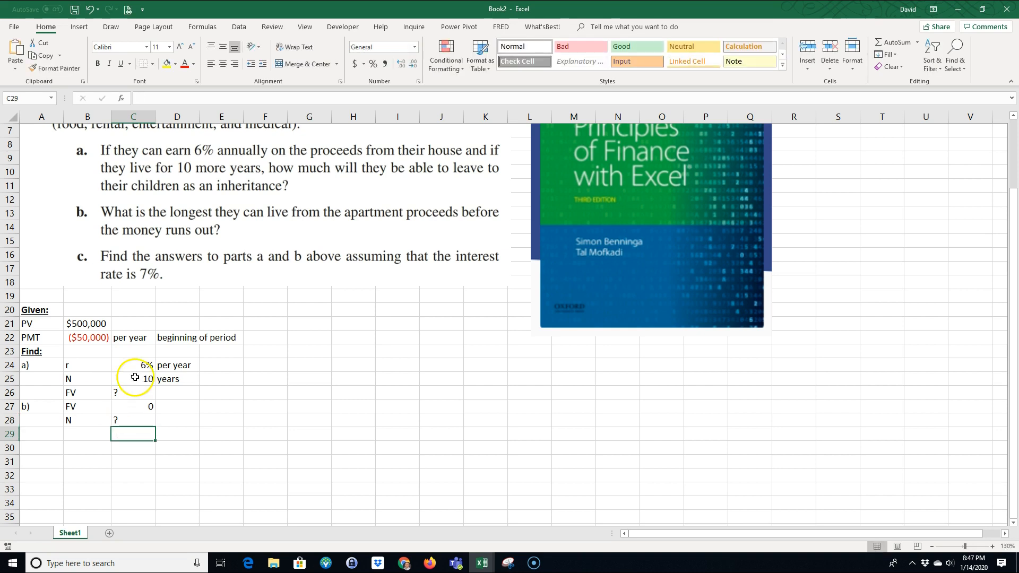
left_click(132, 407)
left_click_drag(146, 412, 94, 407)
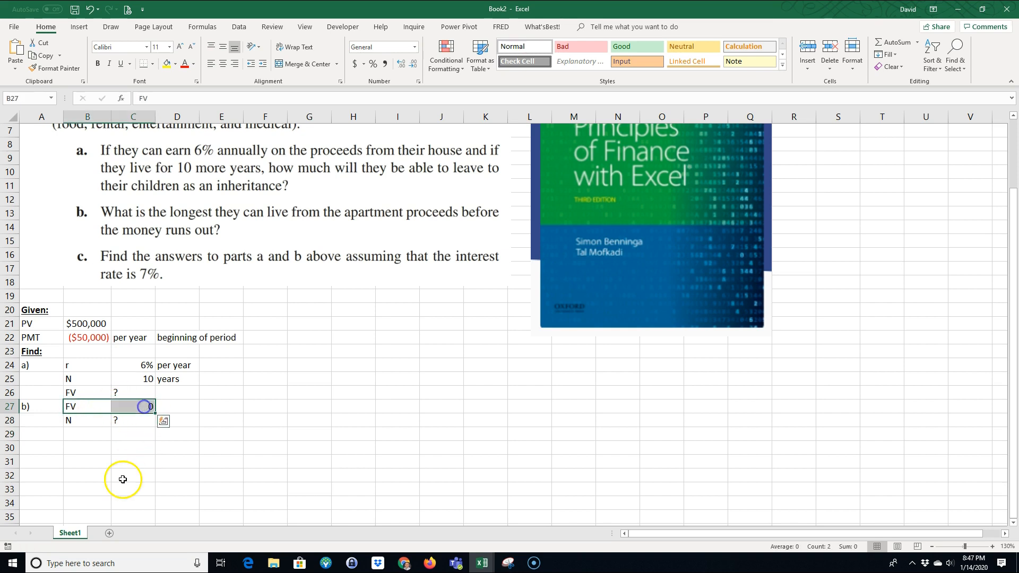
Step: Label part c) in A29 and copy the entries of parts a) and b), B24:C28, to the range starting at B29
left_click(49, 438)
type("c")
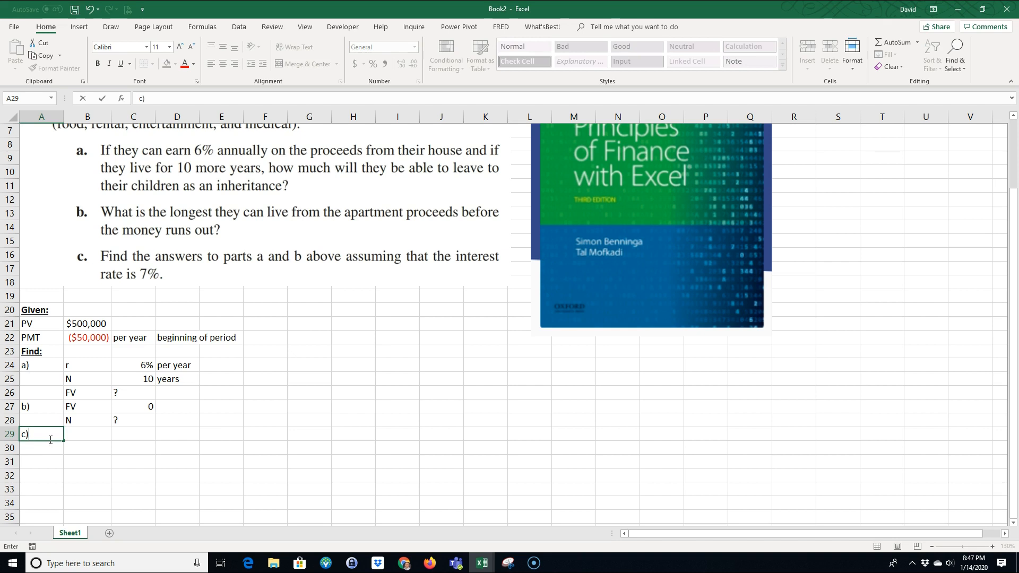
key("Tab")
left_click_drag(70, 366, 138, 417)
right_click(133, 396)
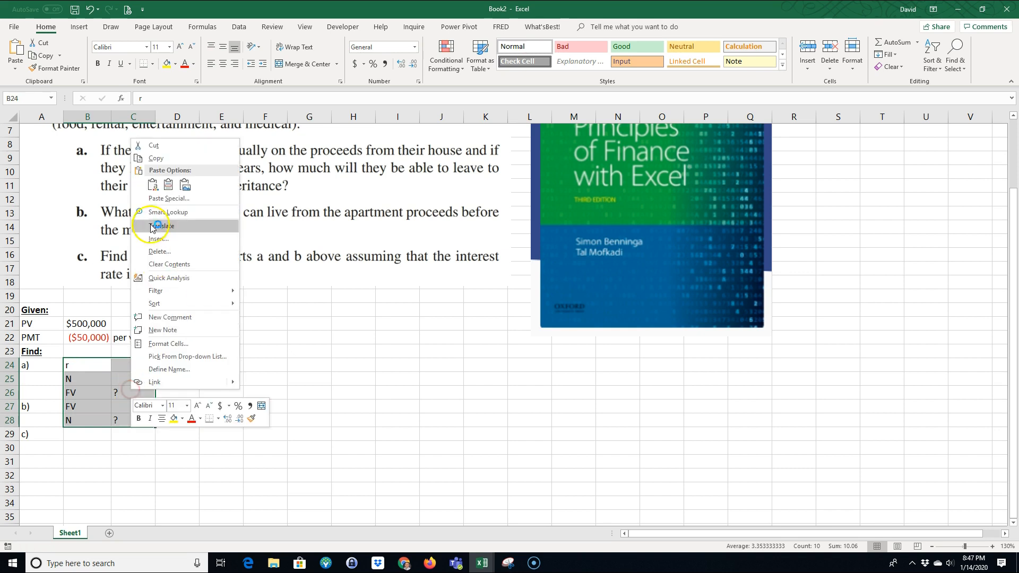
left_click(154, 159)
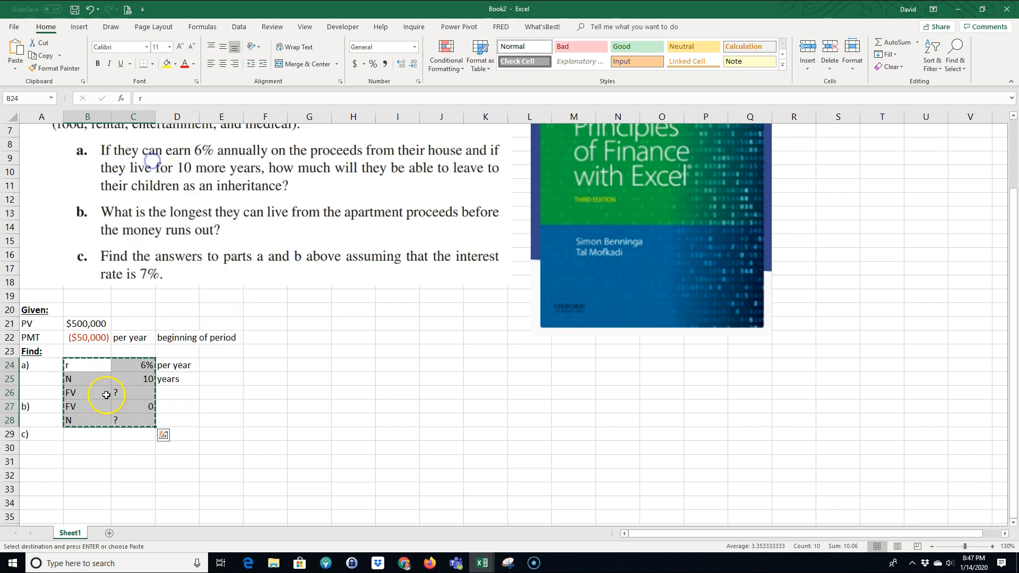
left_click(87, 434)
key("ctrl+v")
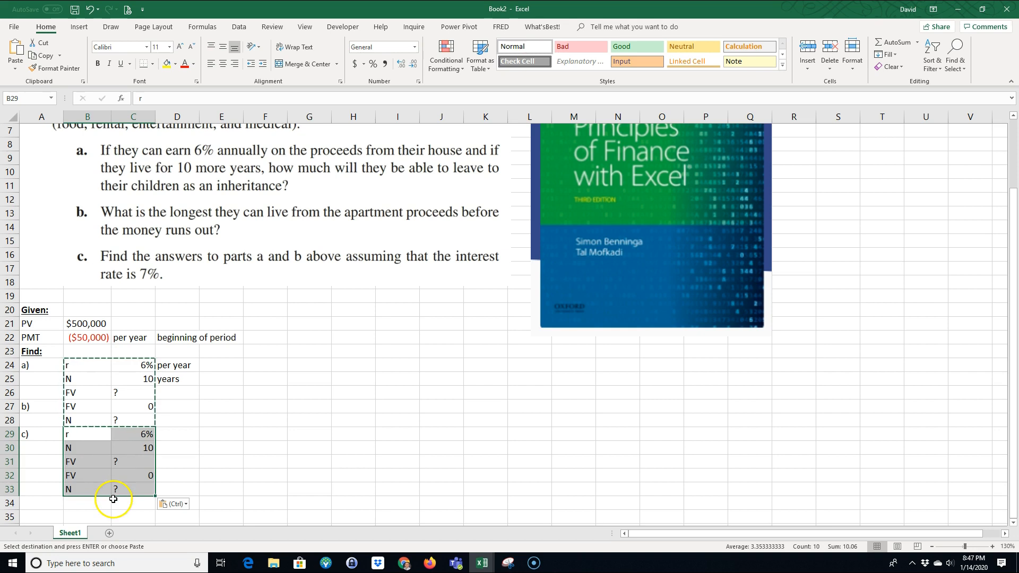
Step: Set the rate of part c) in C29 to 7%
left_click(110, 512)
left_click(141, 439)
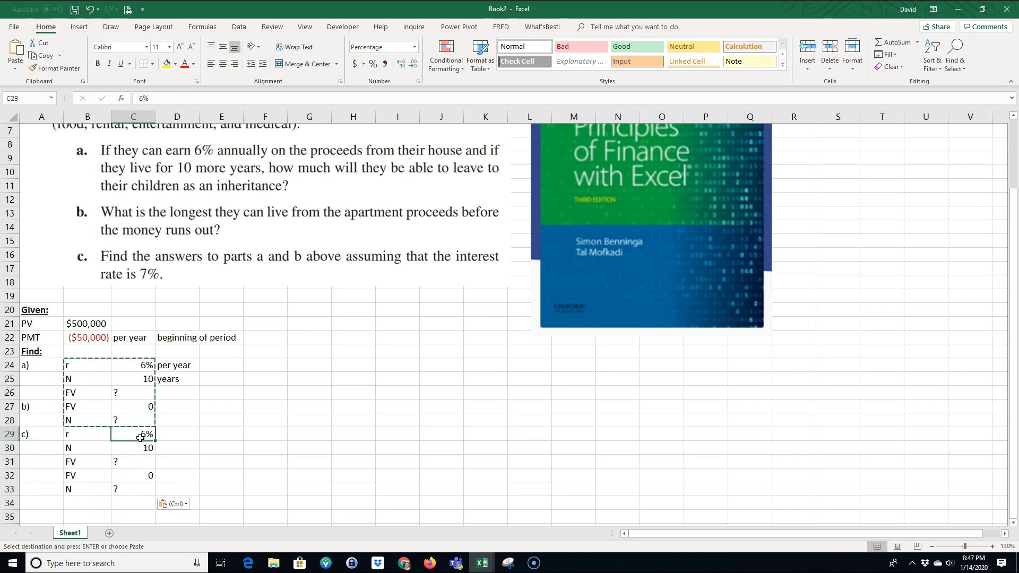
type("7")
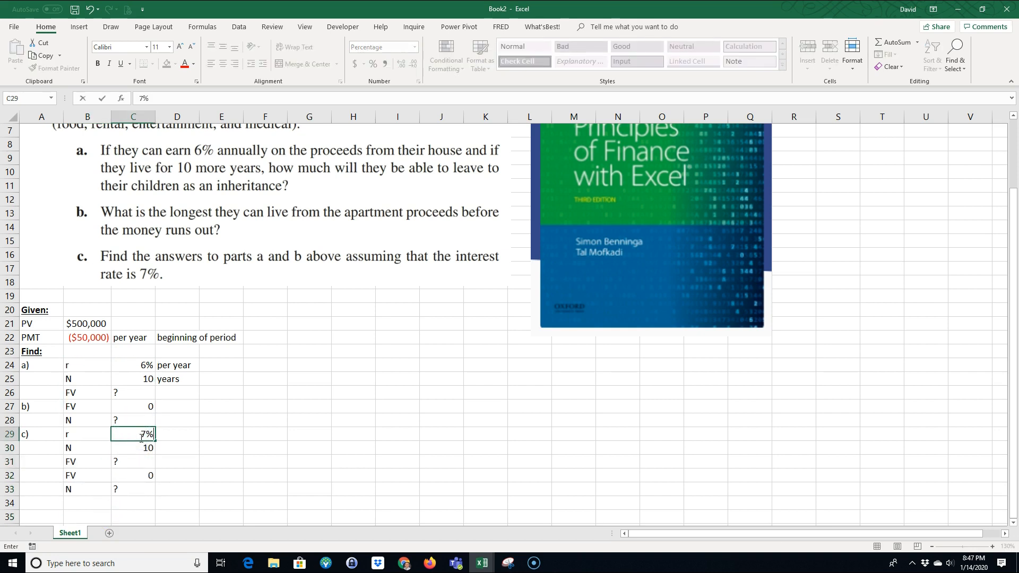
key("Return")
Step: Separate the two halves of part c) with a bottom border under B31:C31
scroll(239, 435, "down", 1)
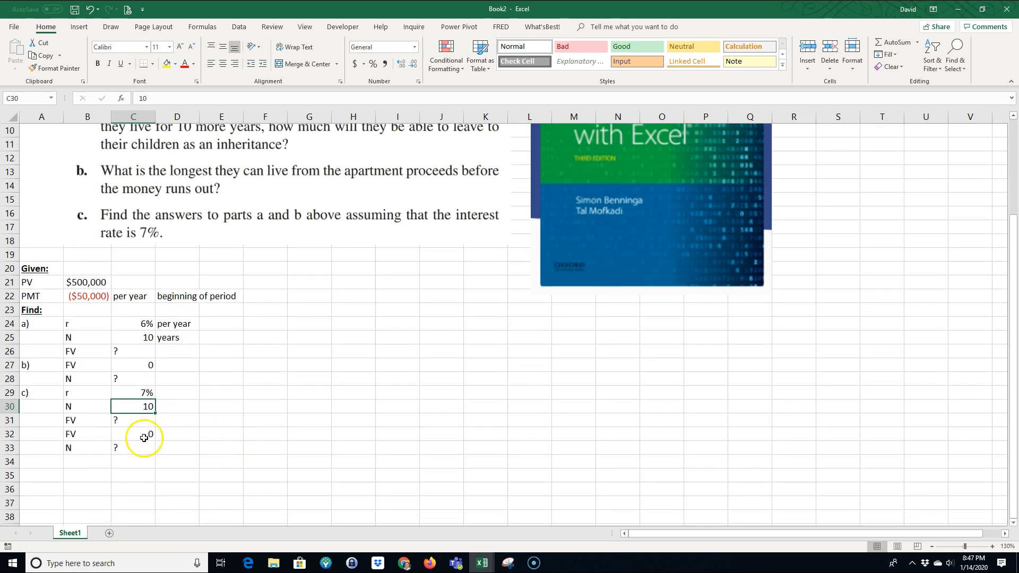
left_click_drag(74, 421, 136, 420)
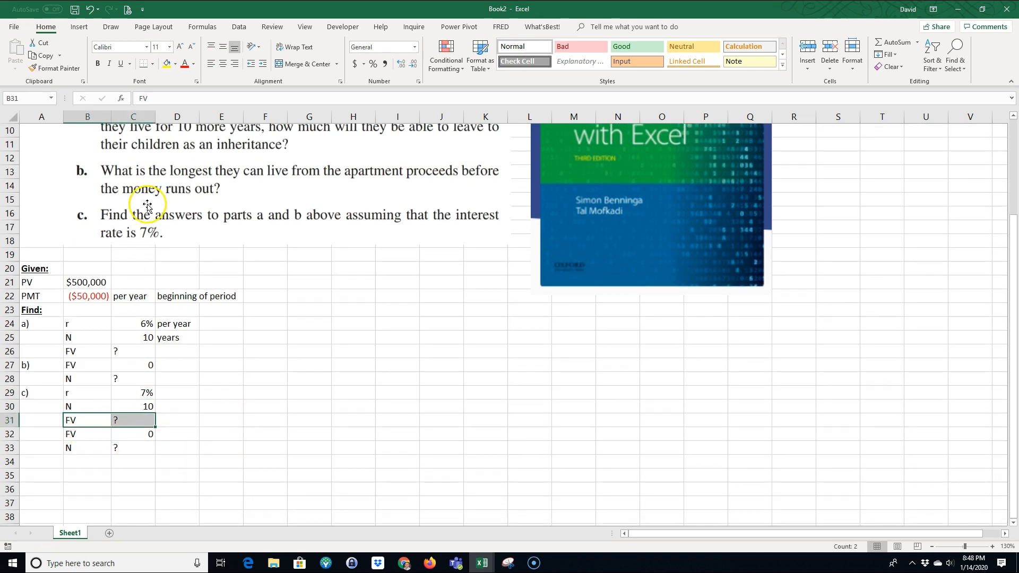
left_click(144, 63)
left_click(221, 352)
left_click(169, 476)
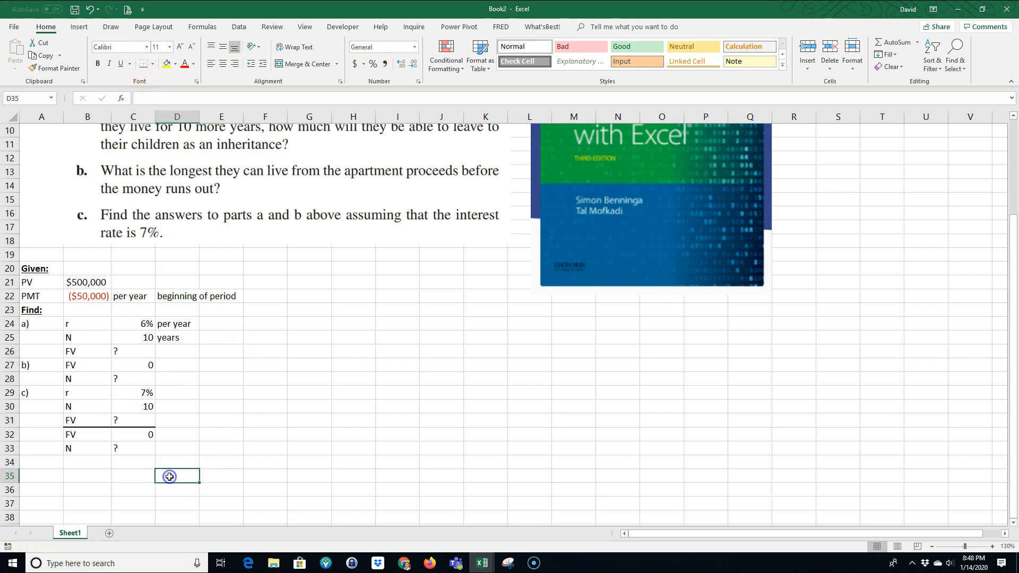
left_click_drag(83, 393, 130, 448)
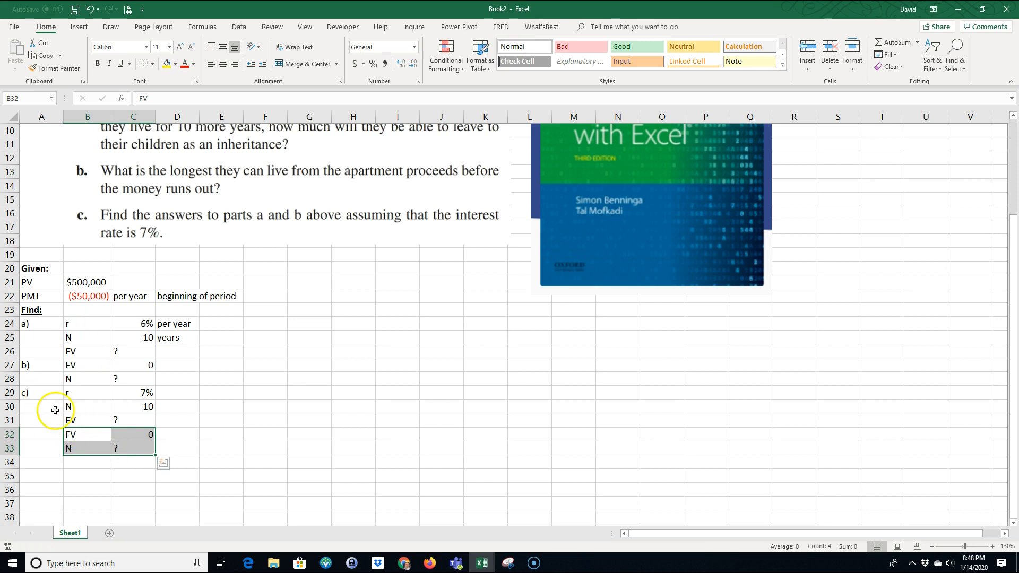
left_click(37, 393)
left_click(85, 484)
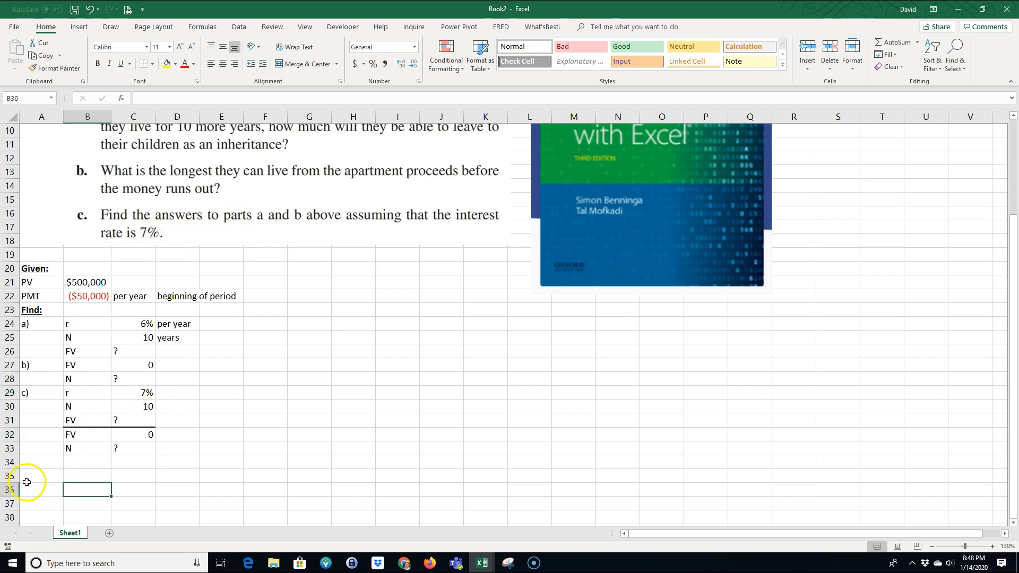
Step: Enter the heading "Solution:" in A34 and make it bold and underlined
left_click(42, 466)
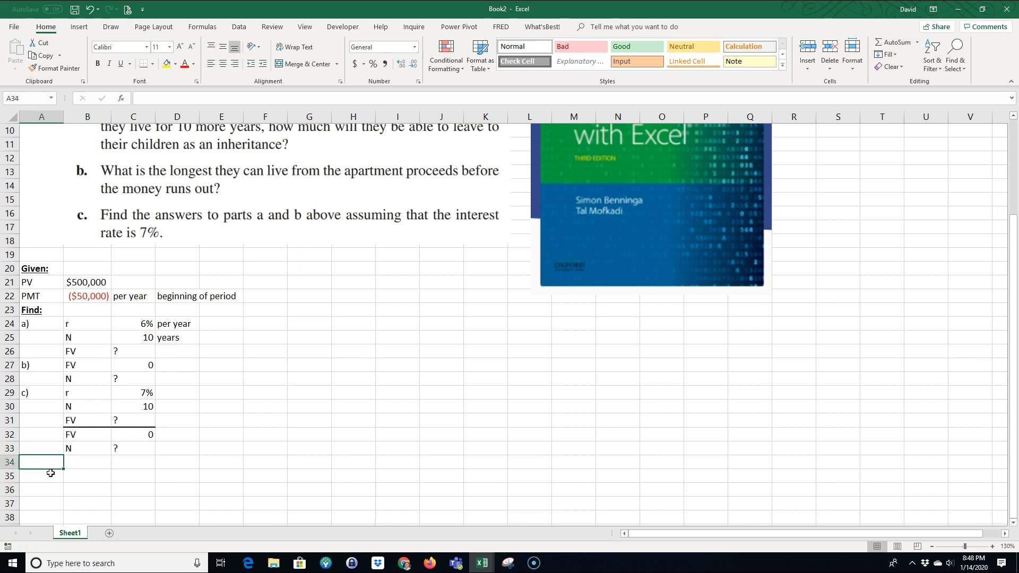
type("Solu")
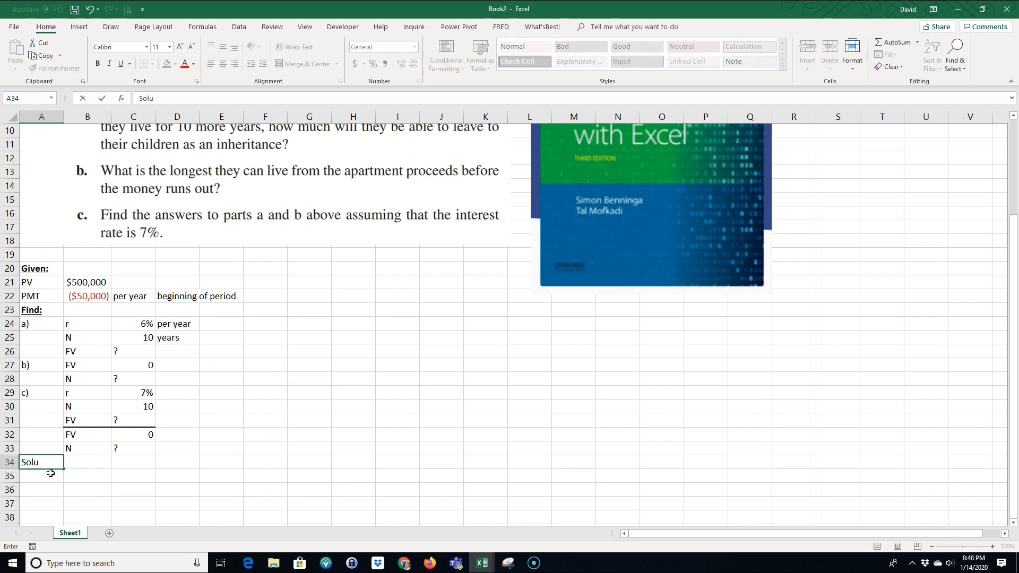
type("tion:")
key("Return")
left_click(41, 463)
left_click(98, 63)
left_click(121, 64)
left_click(285, 395)
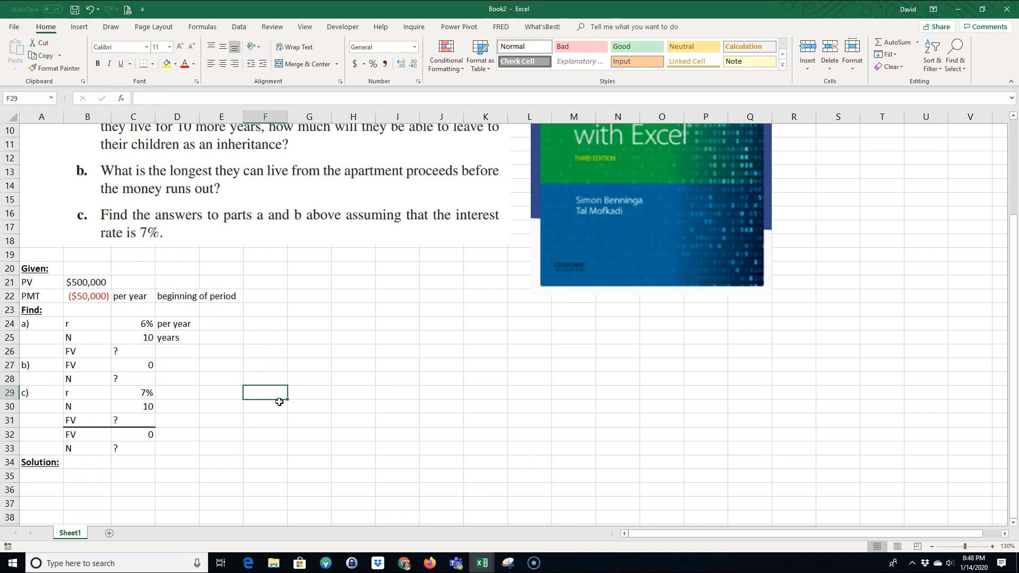
Step: Move the book cover picture out of the way so its left edge sits at about column V
scroll(322, 408, "up", 1)
scroll(322, 409, "down", 1)
scroll(371, 361, "up", 2)
left_click_drag(543, 175, 986, 197)
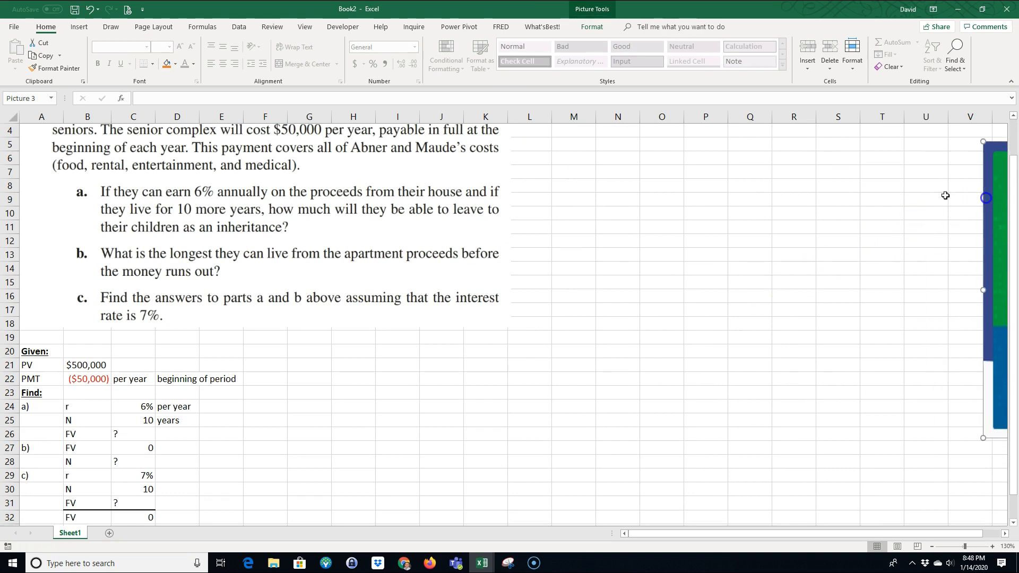
Step: Move the problem text picture beside the given values, spanning about columns F to Q and rows 14 to 31
scroll(804, 253, "down", 1)
left_click_drag(365, 190, 593, 393)
scroll(347, 259, "down", 2)
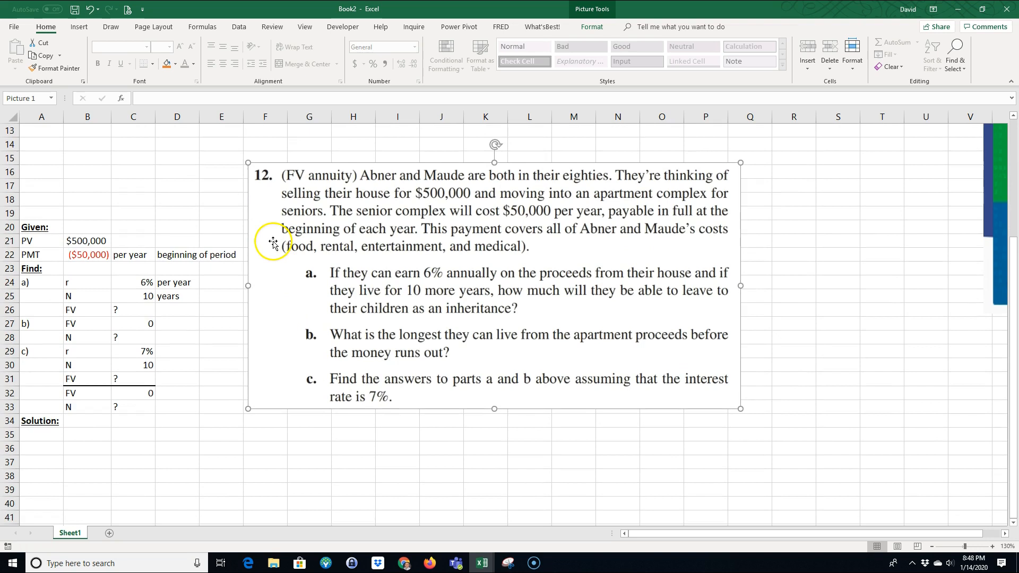
left_click_drag(272, 242, 286, 261)
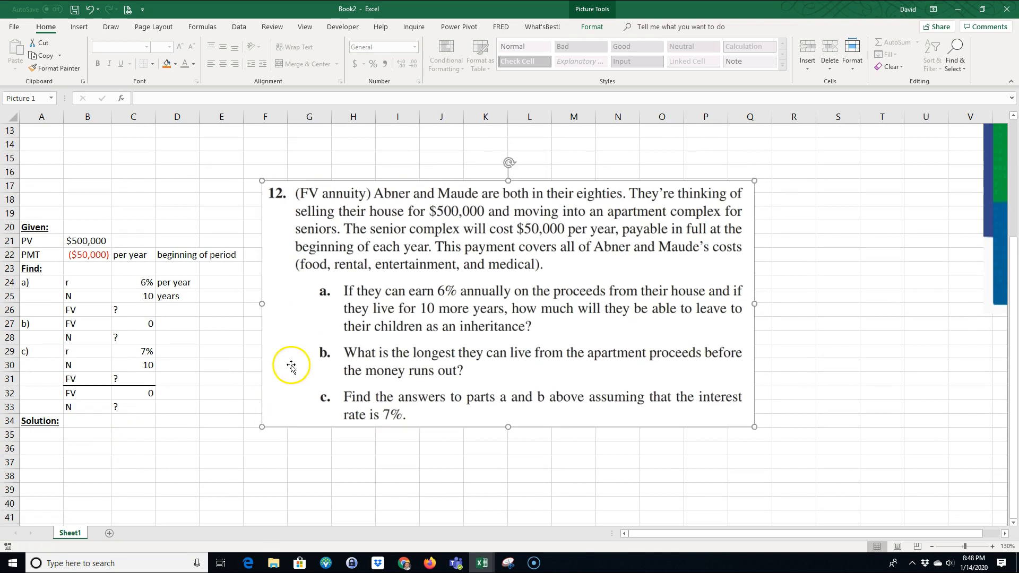
left_click_drag(291, 367, 292, 328)
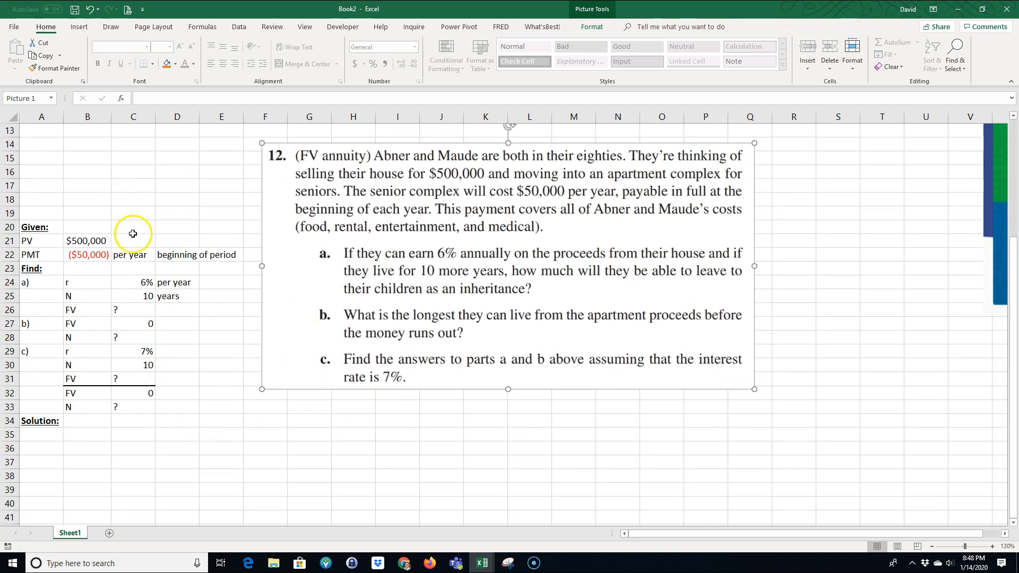
Step: Draw timeline axes with a medium solid border line: a vertical line along the left of C36:C37 and a baseline under C37:L37
left_click(50, 27)
left_click(88, 461)
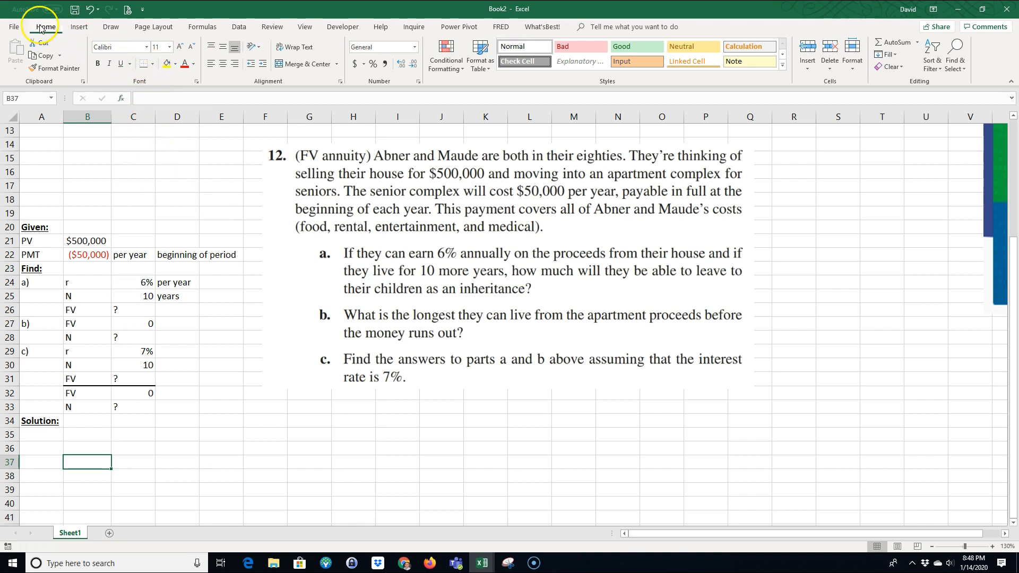
left_click(152, 64)
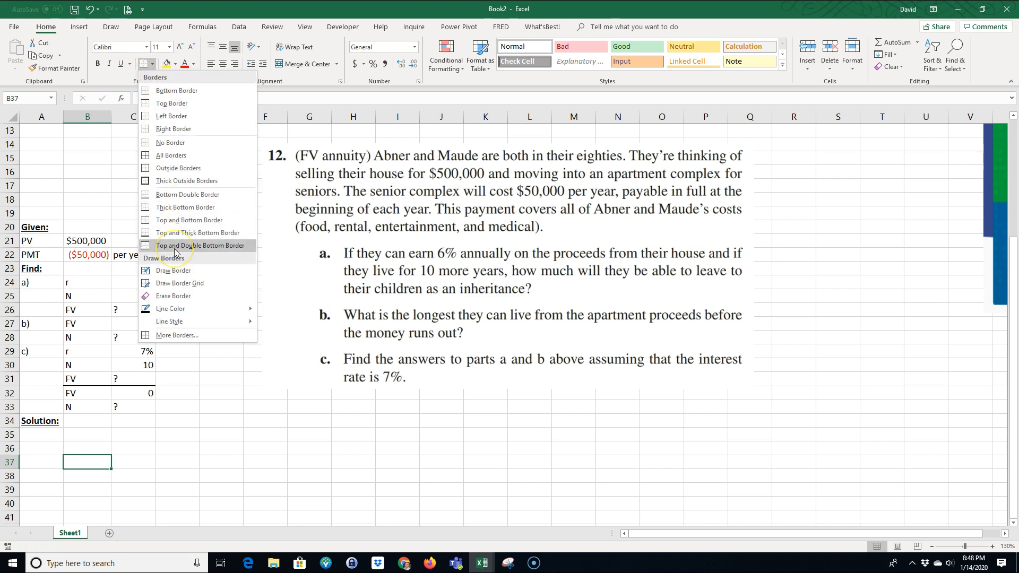
left_click(175, 273)
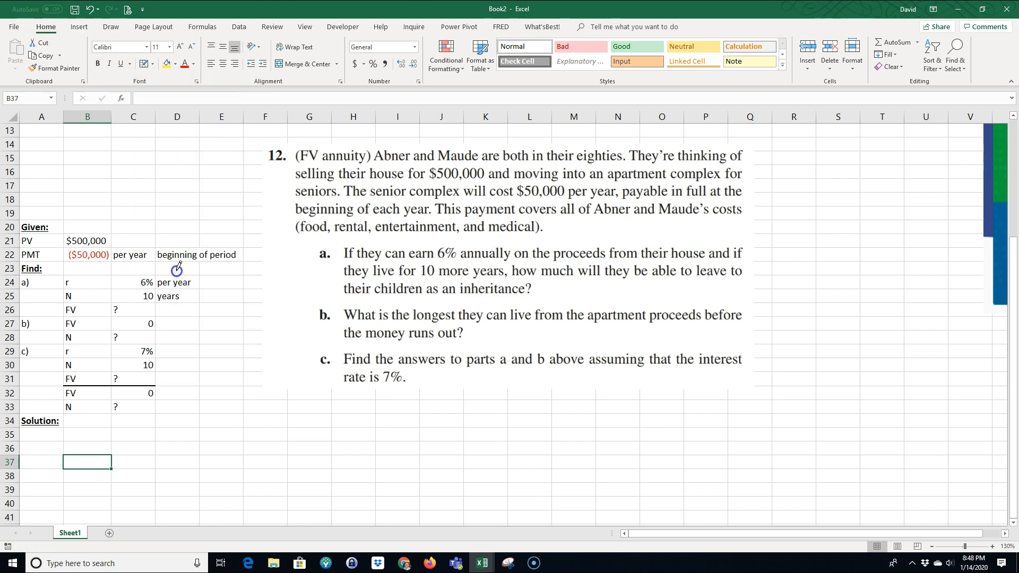
left_click(153, 65)
left_click(179, 325)
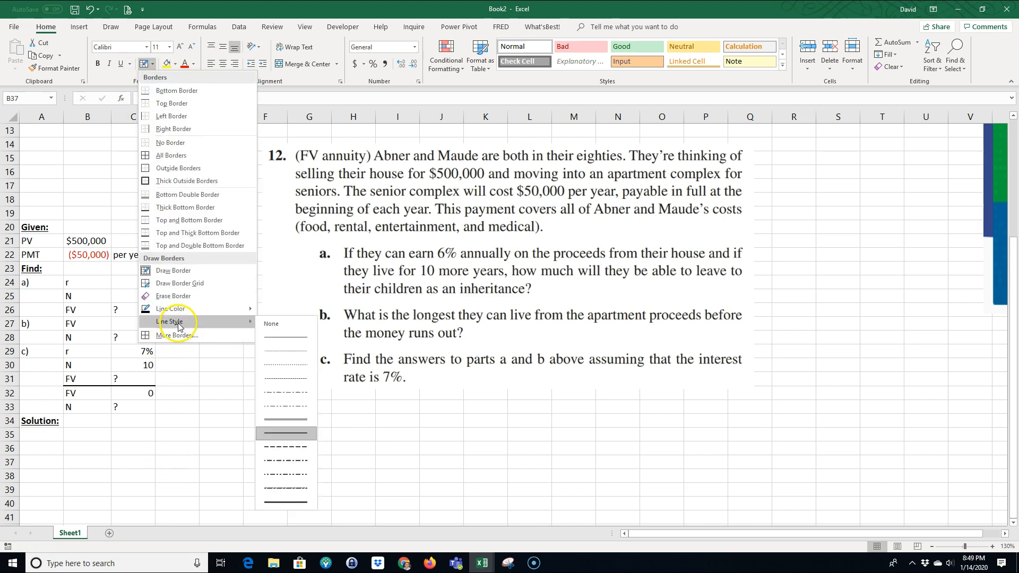
left_click(301, 437)
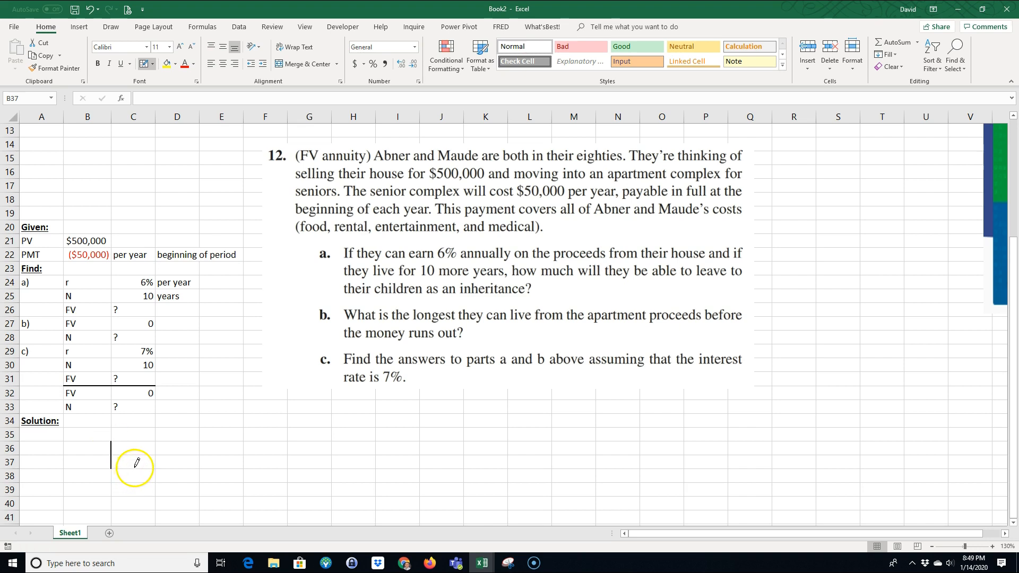
left_click_drag(135, 467, 530, 465)
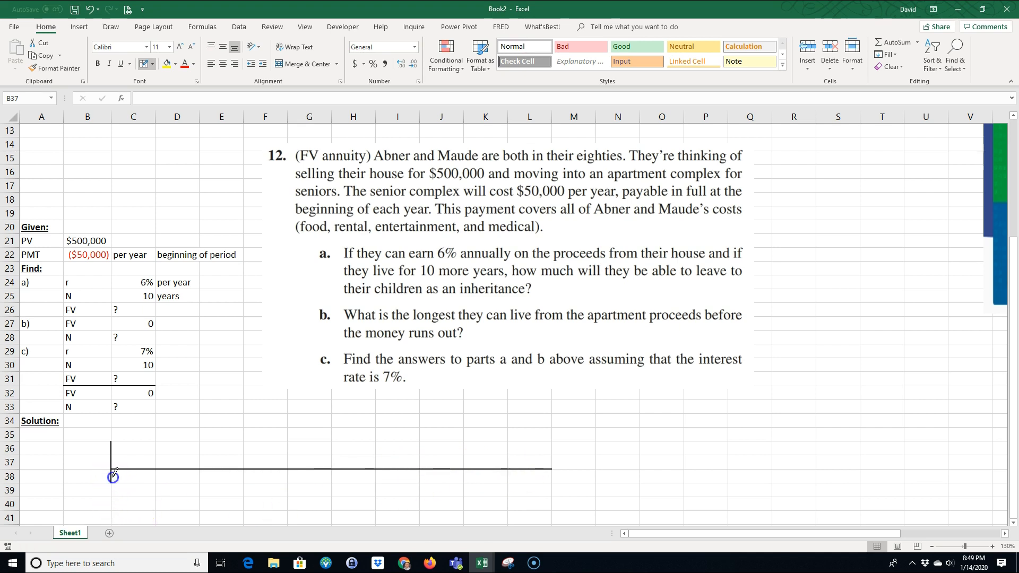
Step: Draw vertical border tick marks under the baseline at each column edge from C38 to L38, extending the final one down the right of L38:L39
left_click(157, 477)
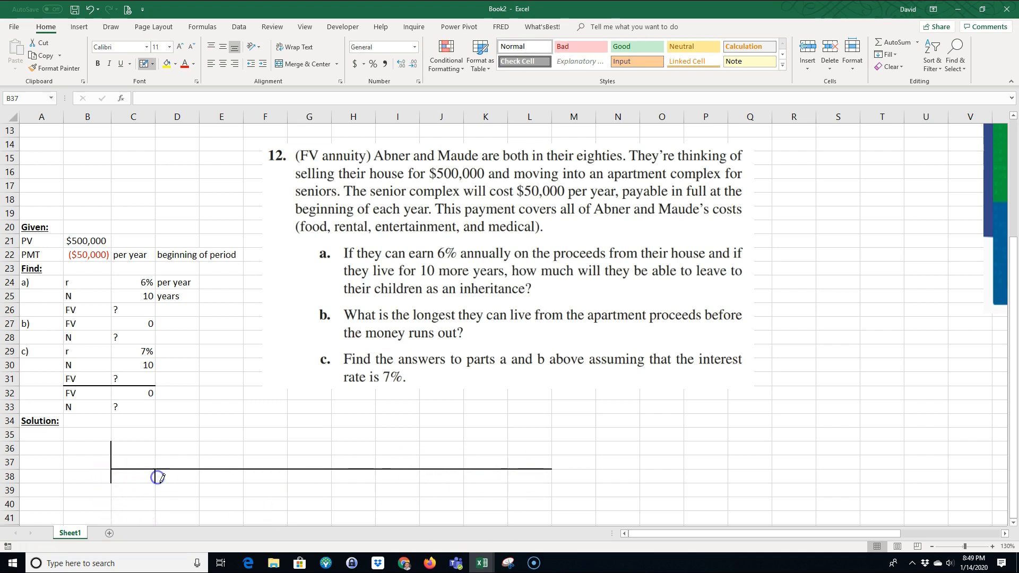
left_click(110, 477)
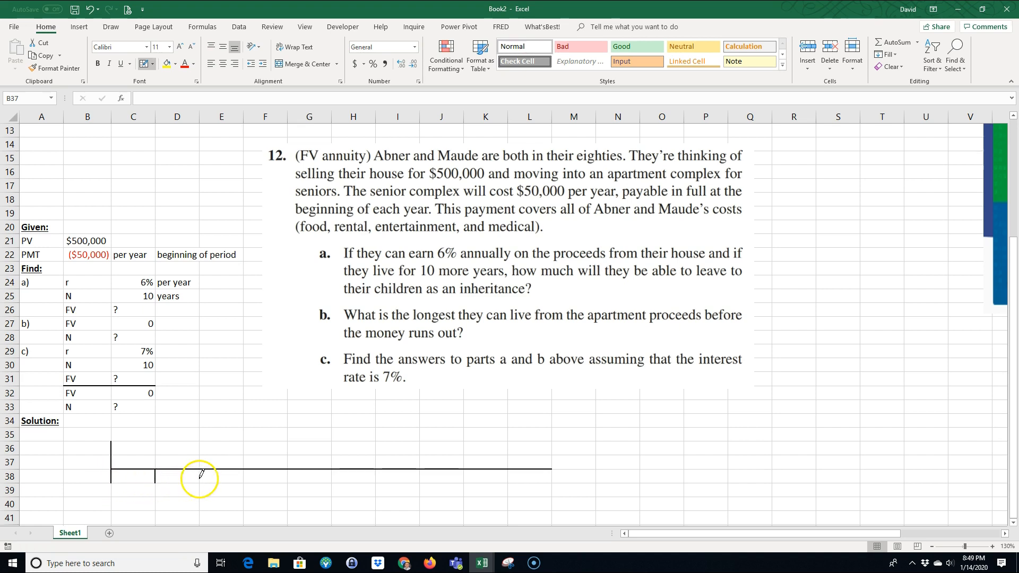
left_click(243, 477)
left_click(288, 477)
left_click(331, 476)
left_click(376, 477)
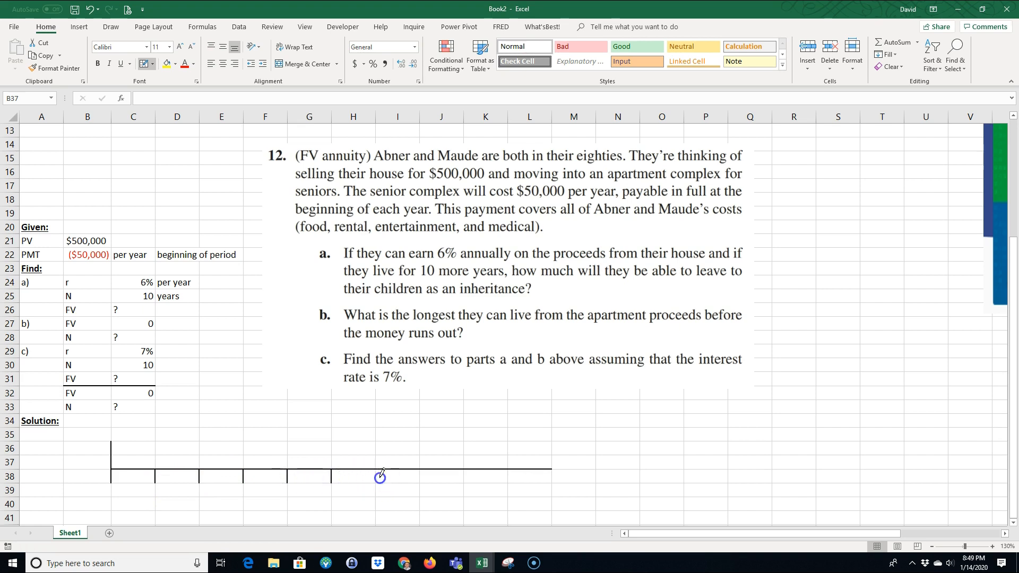
left_click(420, 477)
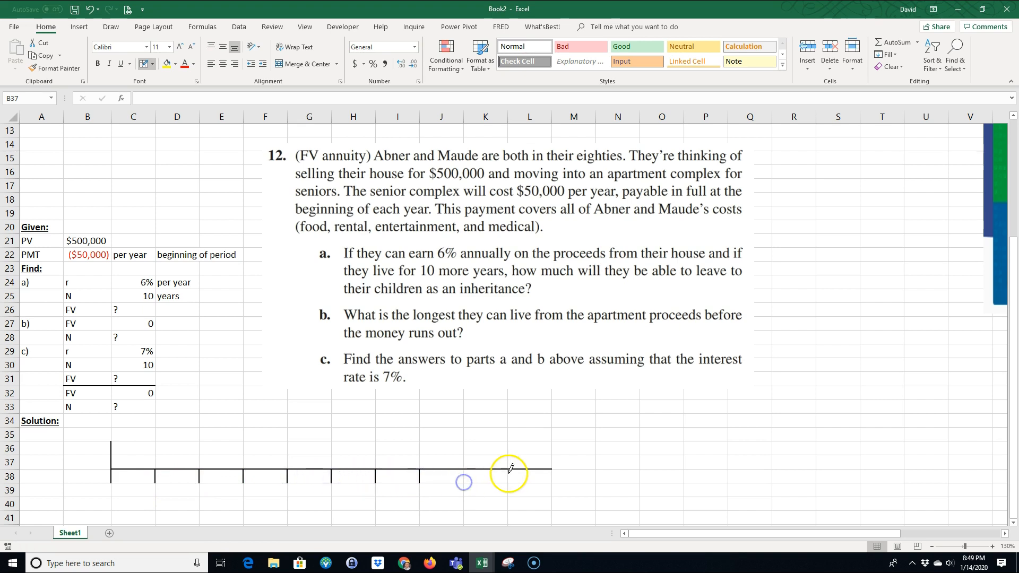
left_click(463, 477)
left_click(508, 477)
scroll(525, 426, "down", 1)
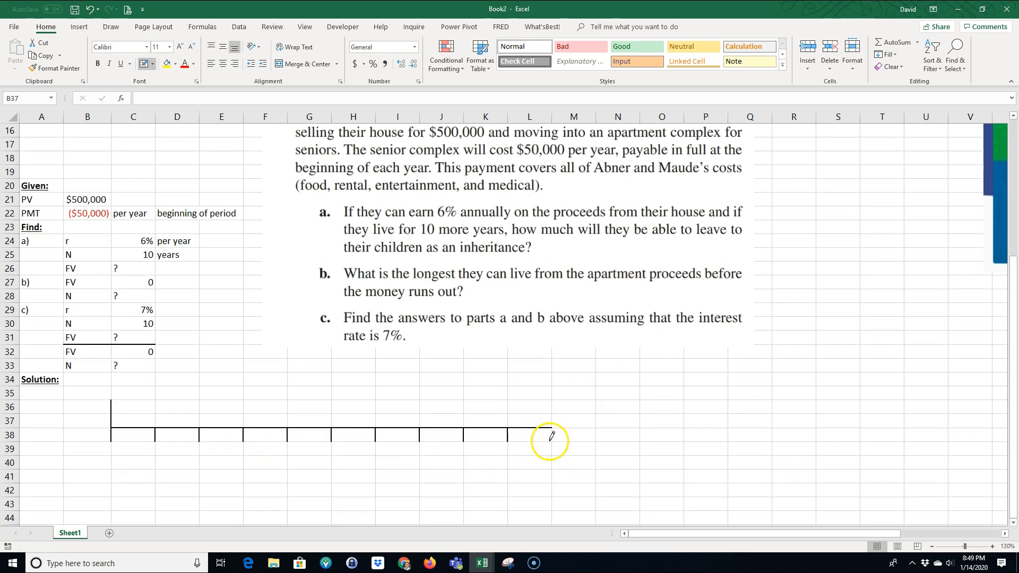
left_click(554, 451)
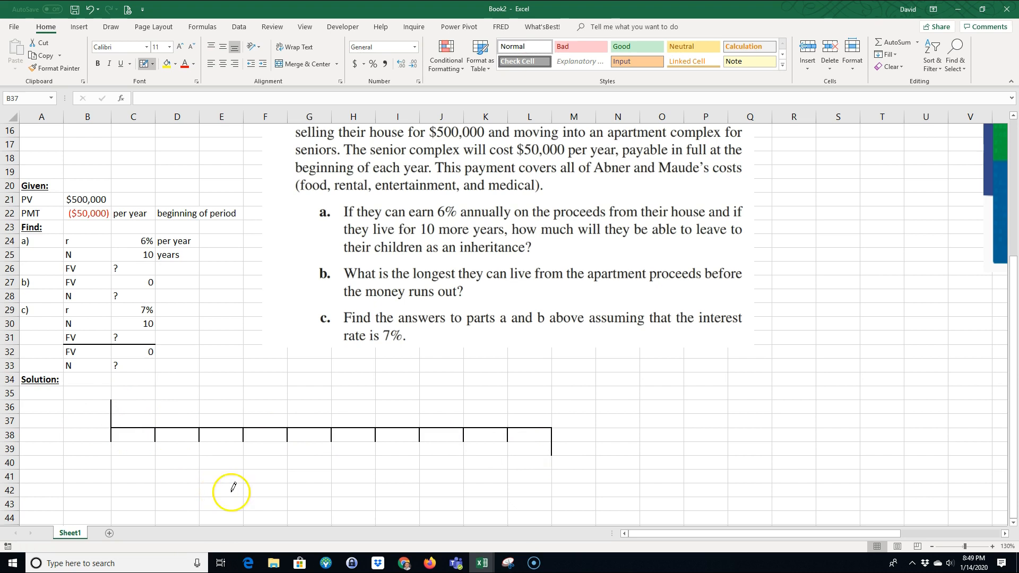
key("Escape")
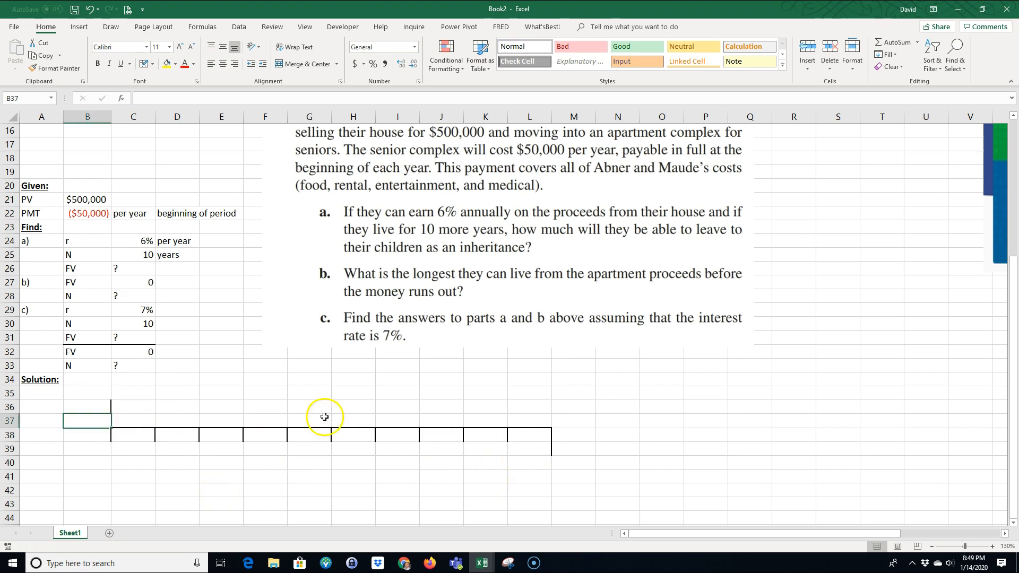
Step: Link B35 above the timeline's start to the PV value with the formula =B21
left_click(97, 397)
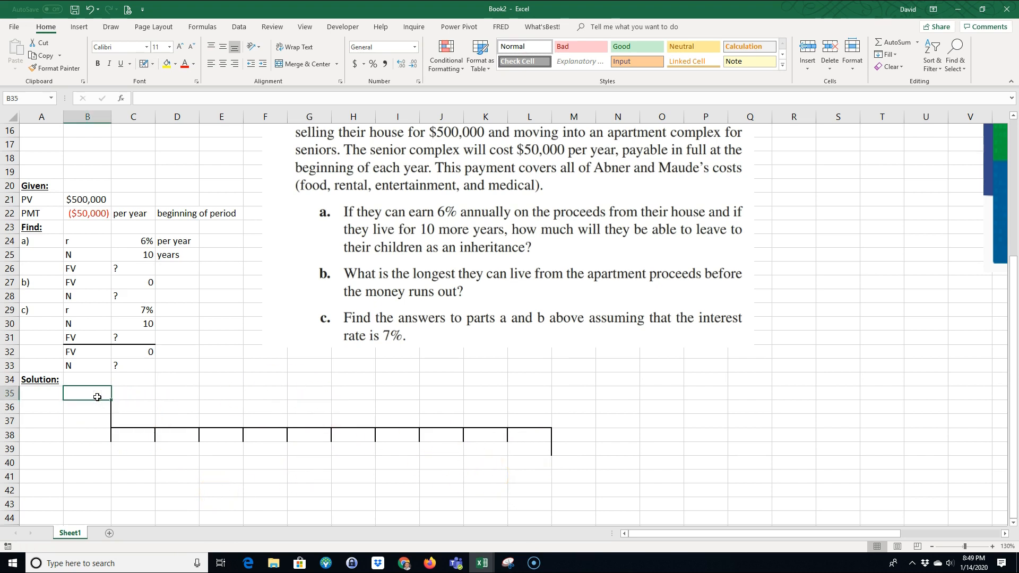
type("=")
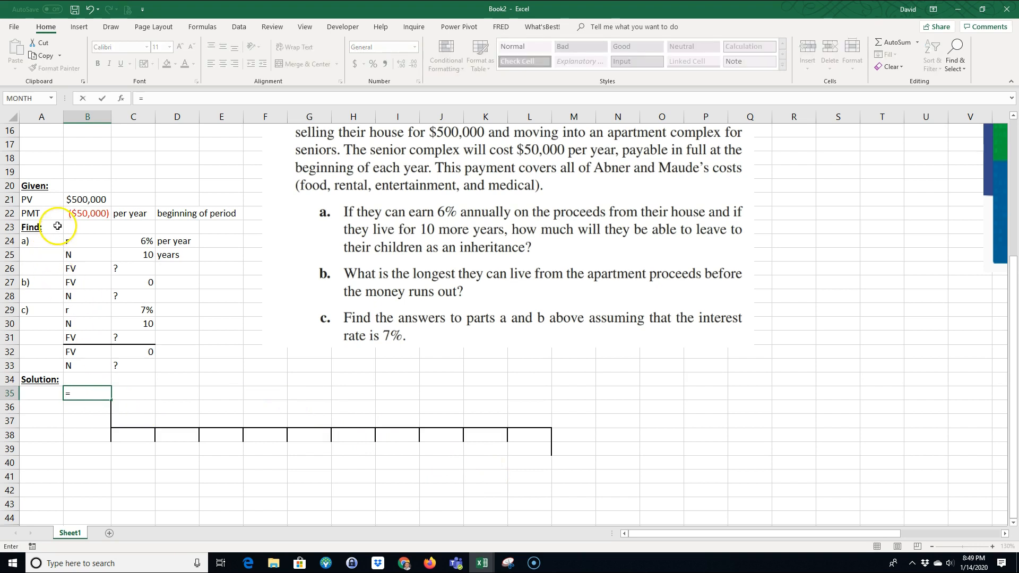
left_click(77, 199)
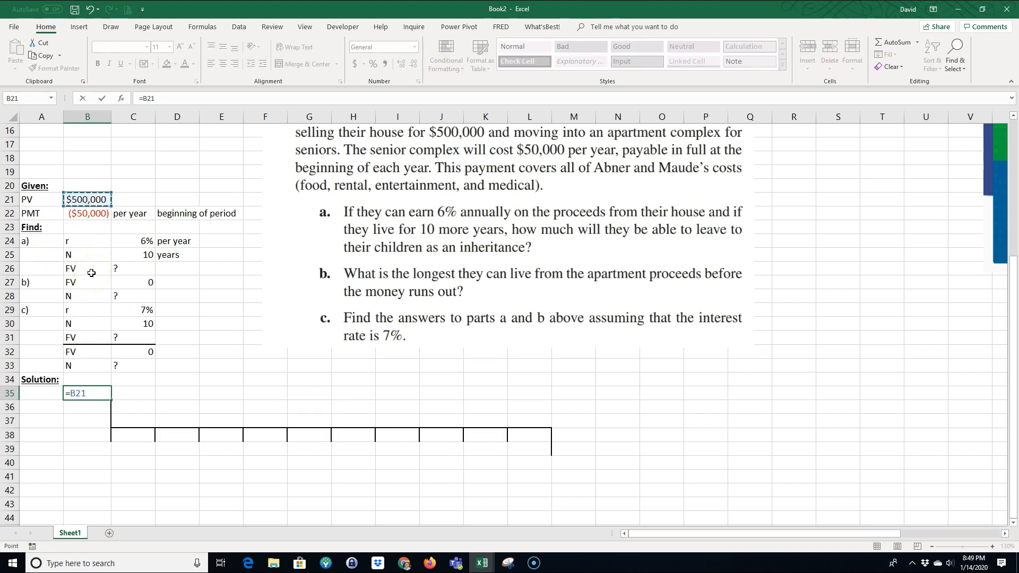
key("Return")
Step: Enter =-B22 in B39 for the payment and fill it across the timeline to K39
left_click(101, 445)
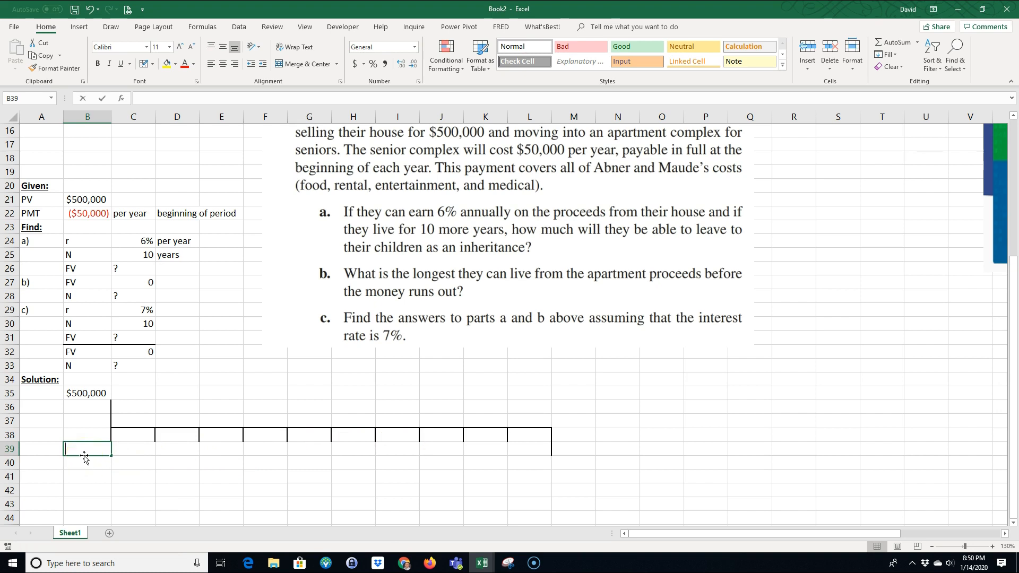
type("=-")
left_click(82, 214)
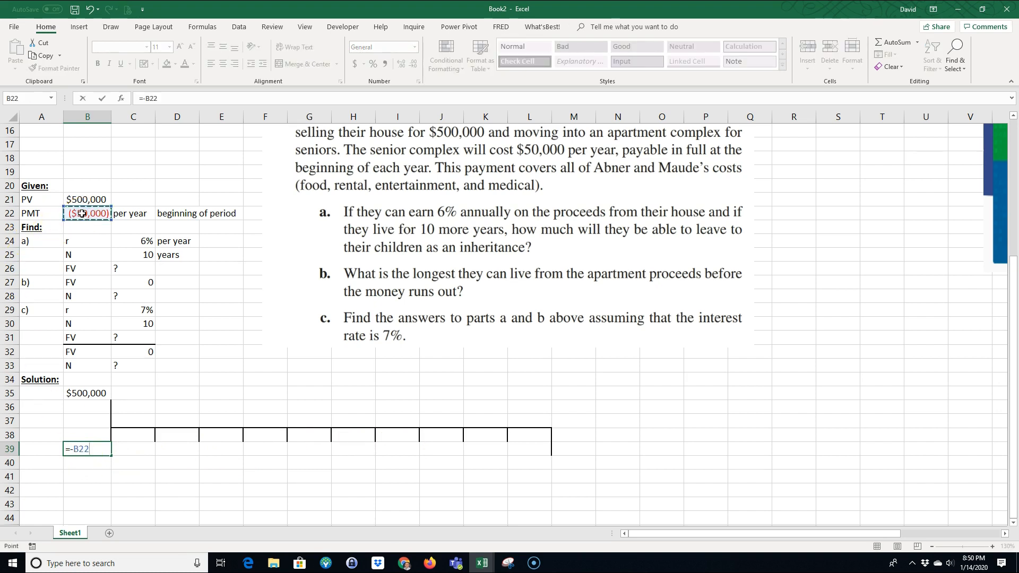
key("Return")
left_click(85, 451)
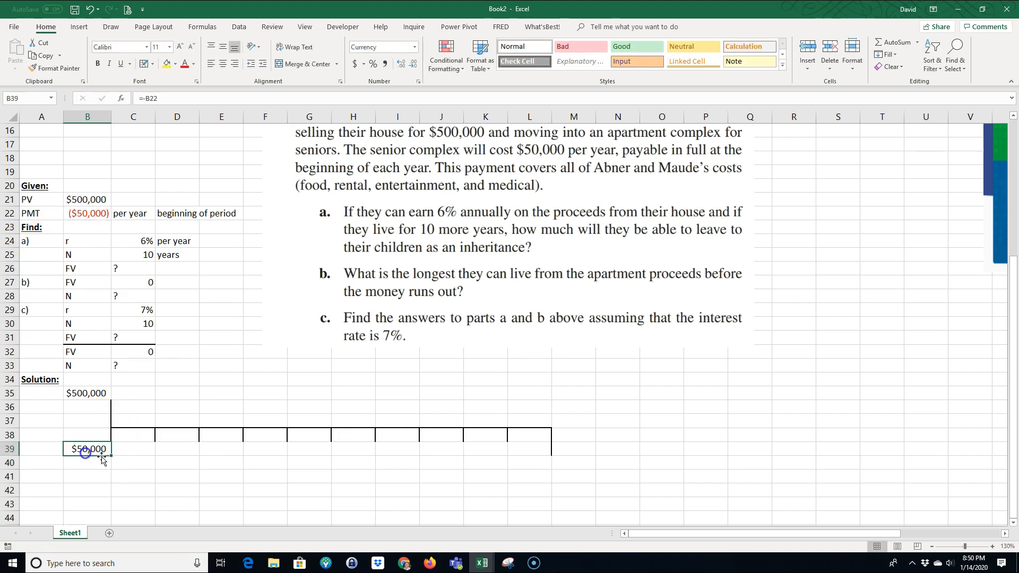
left_click_drag(111, 457, 492, 451)
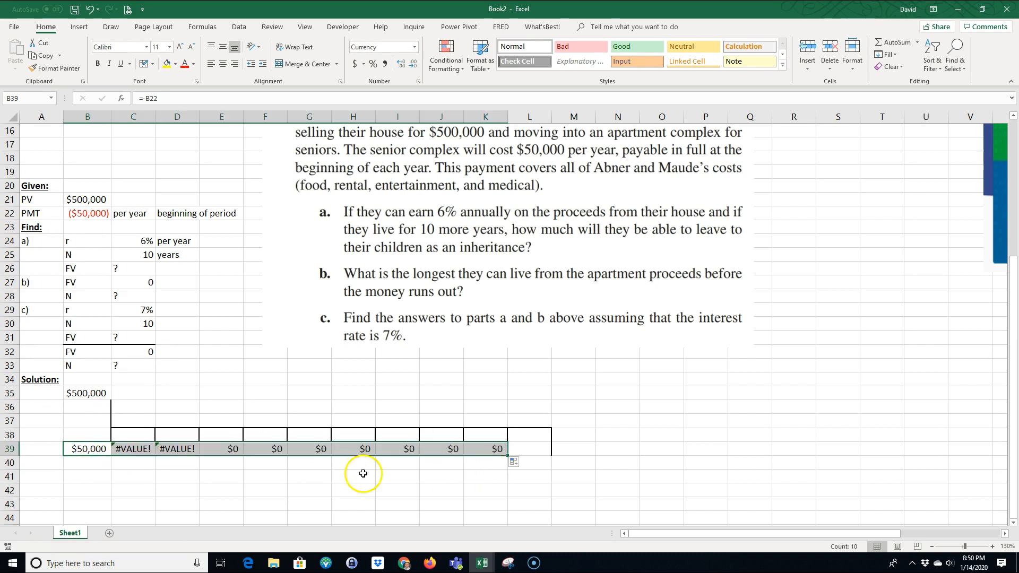
Step: Make the payment reference absolute in B39 as =-$B$22 and refill the formula across to K39
left_click(95, 450)
double_click(93, 449)
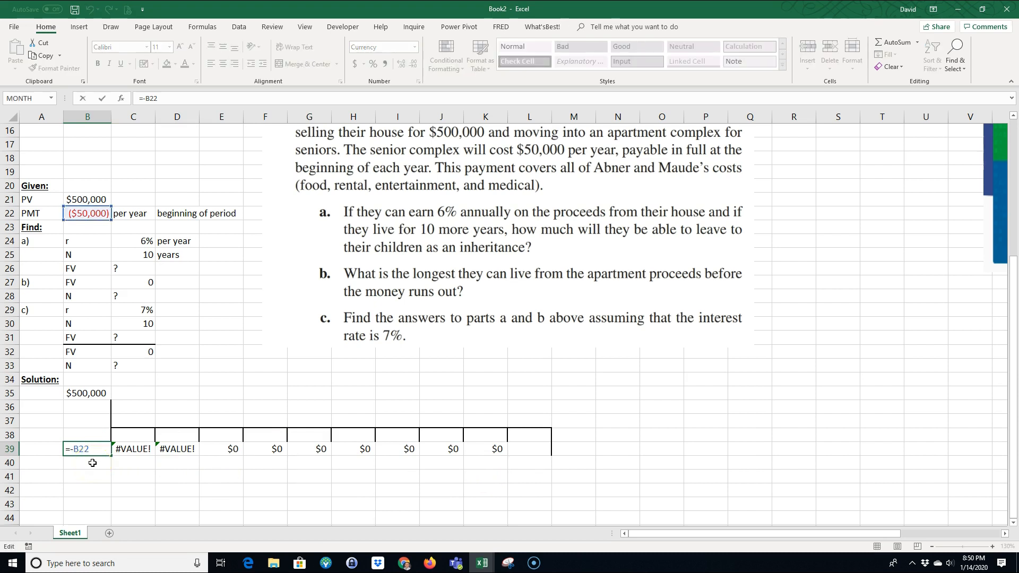
left_click(80, 489)
double_click(80, 450)
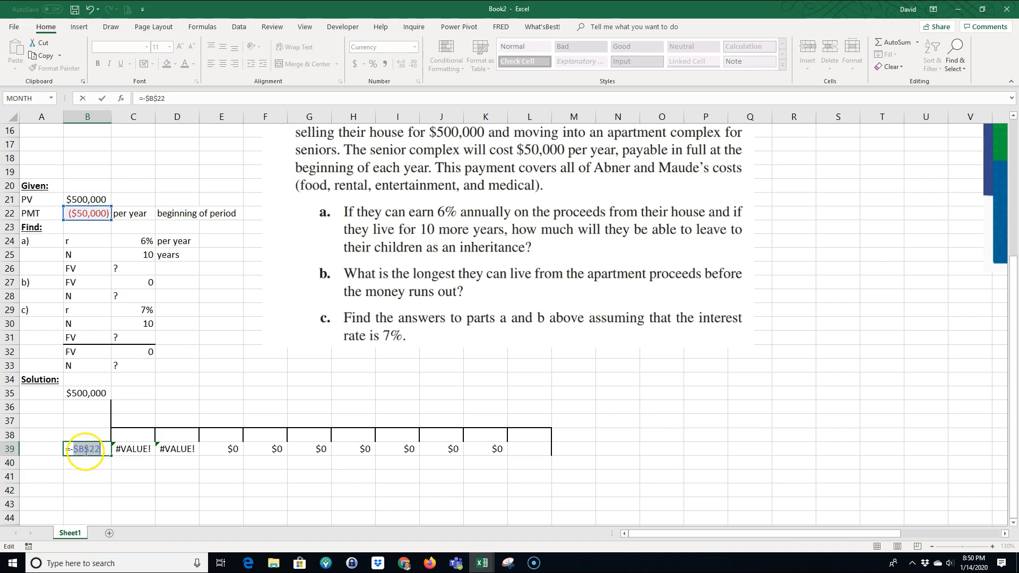
key("Return")
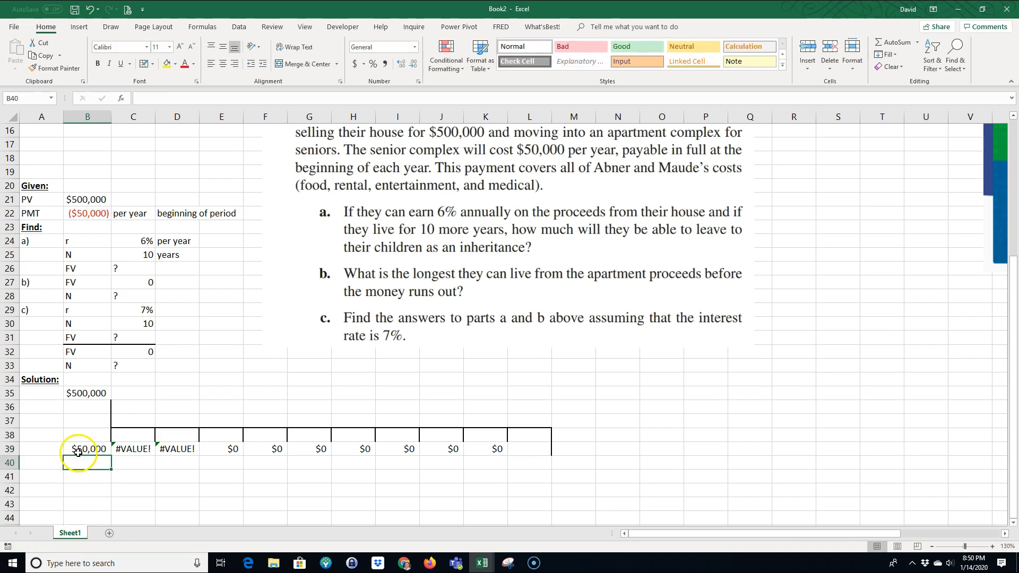
left_click(80, 451)
left_click_drag(111, 456, 493, 450)
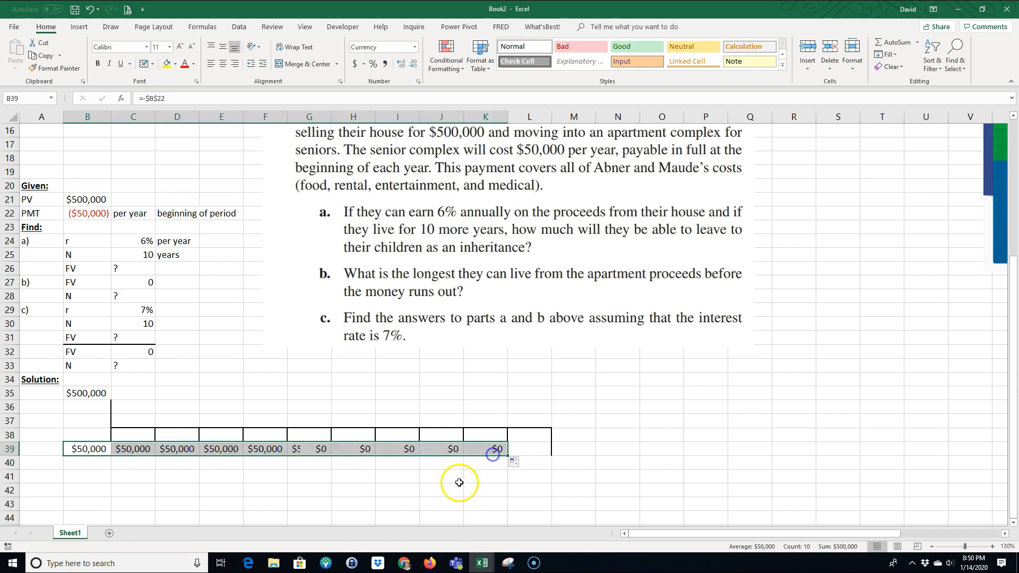
left_click(418, 494)
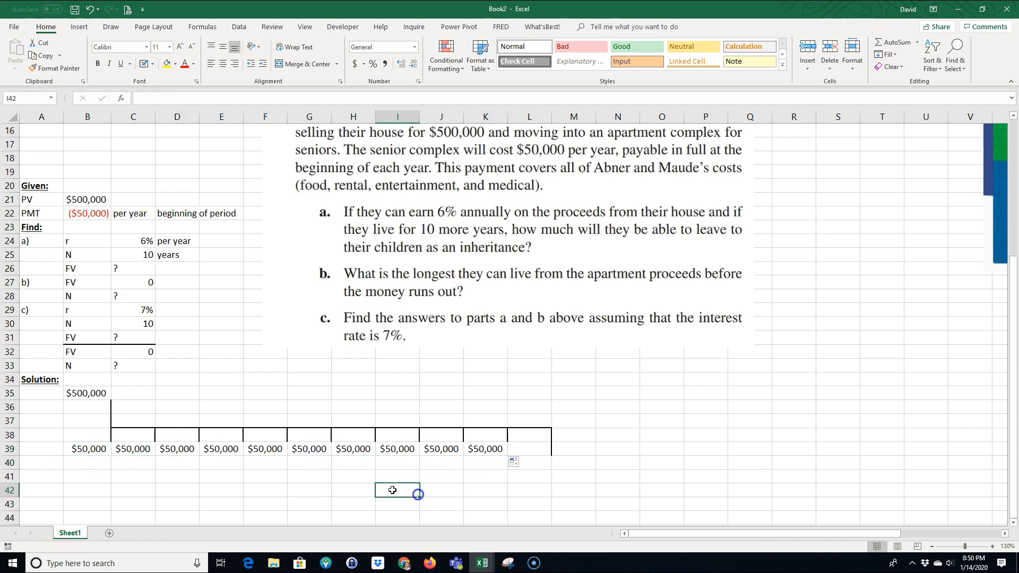
Step: Review the payment timing notes in row 22 and the sign and absolute reference of the formula in B39
left_click(129, 213)
left_click(181, 214)
left_click(223, 214)
left_click(91, 452)
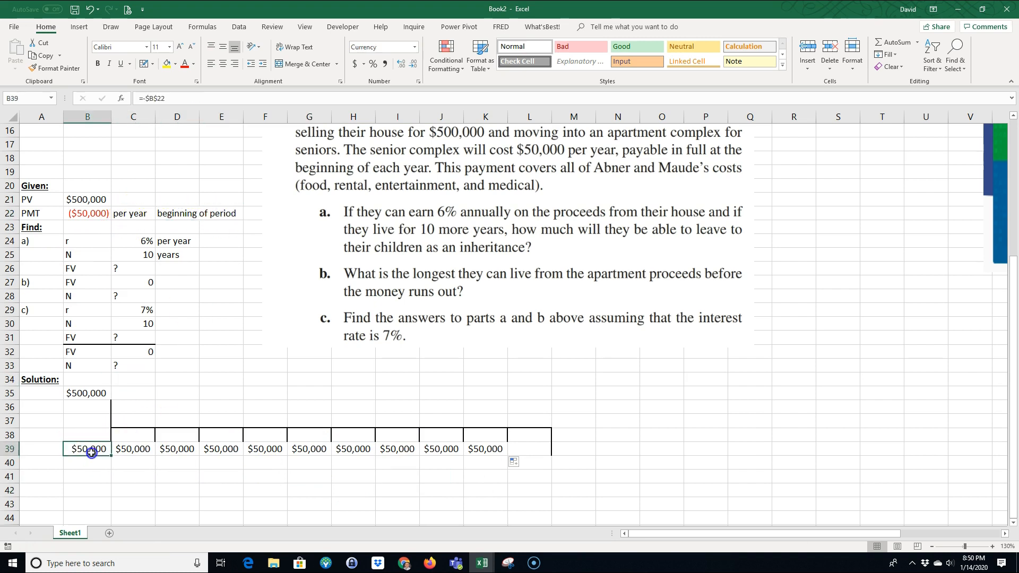
double_click(91, 452)
left_click(76, 451)
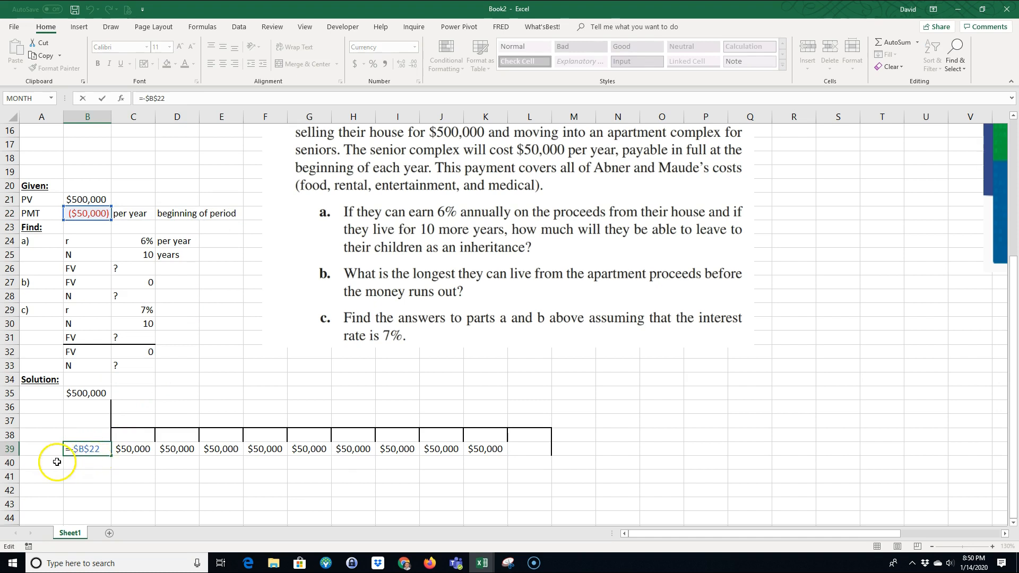
key("ctrl+Return")
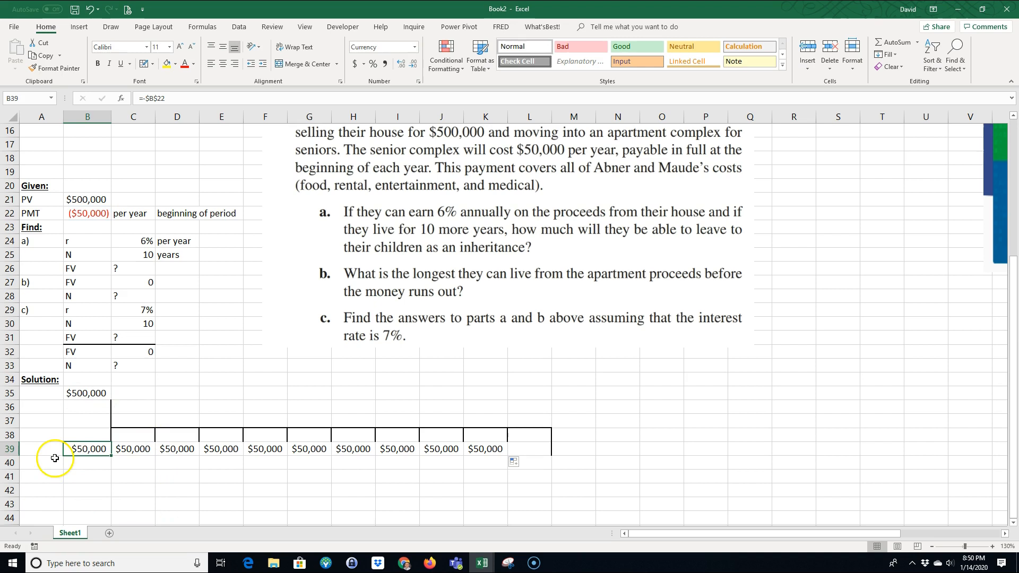
double_click(88, 450)
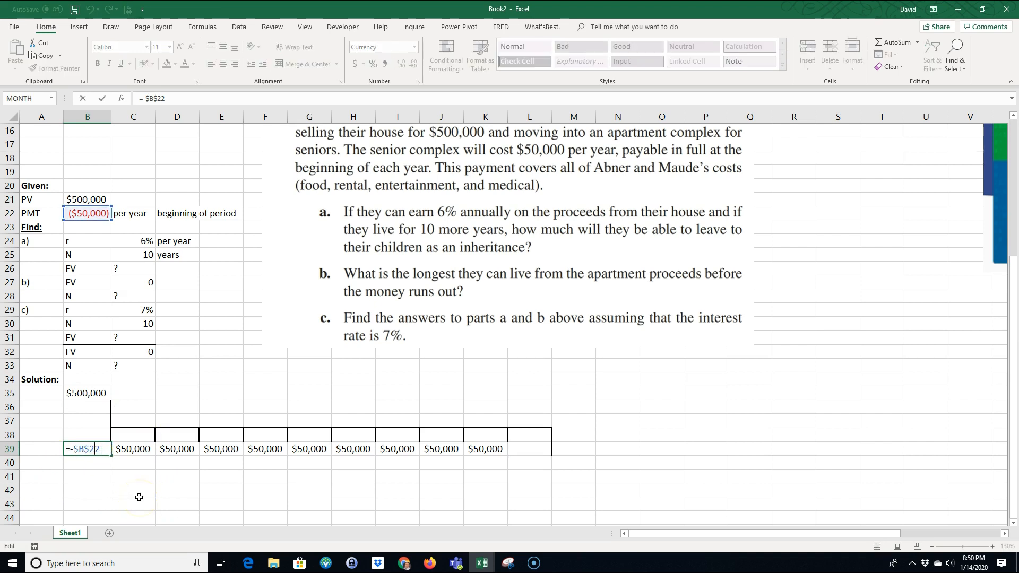
left_click(145, 466)
key("Return")
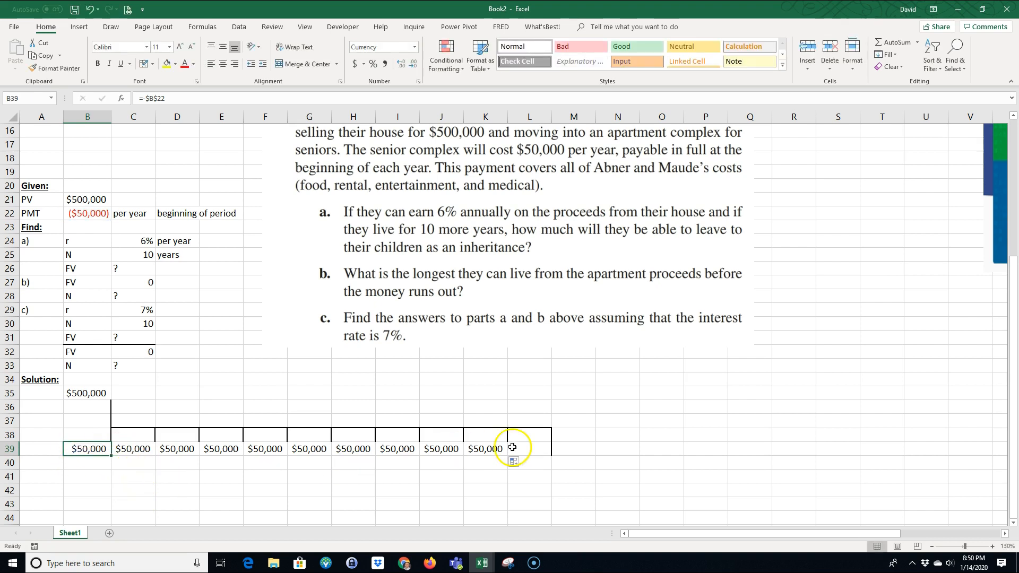
Step: Mark the unknown at the timeline's end with "FV" in M39 and "?" in N39
left_click(566, 447)
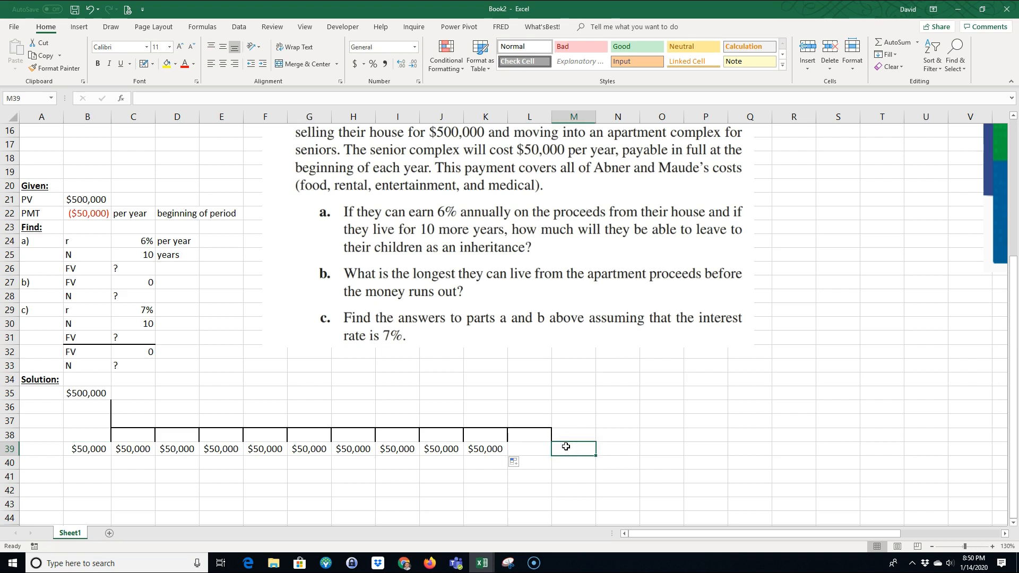
type("FV")
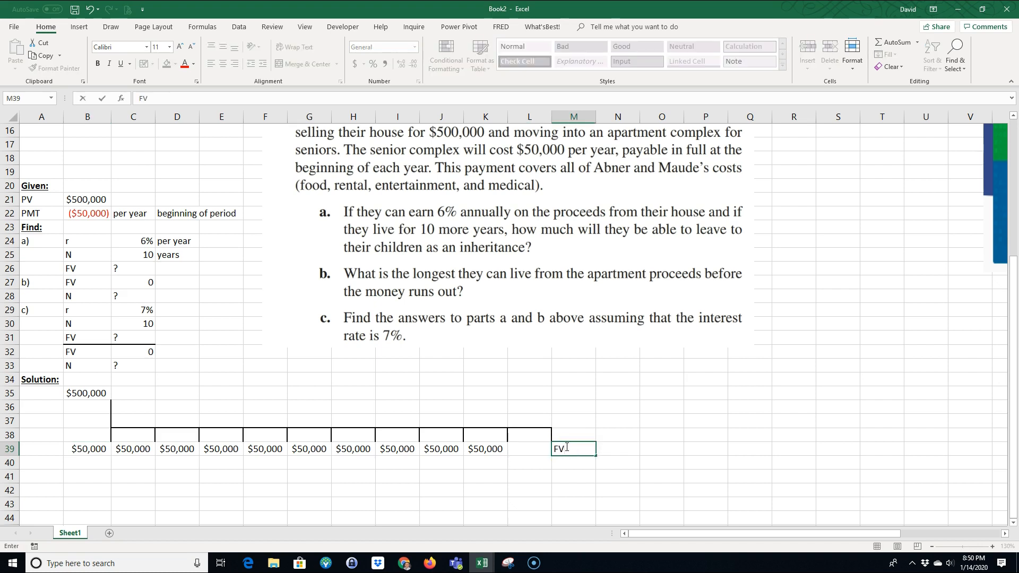
key("Tab")
type("?")
key("Return")
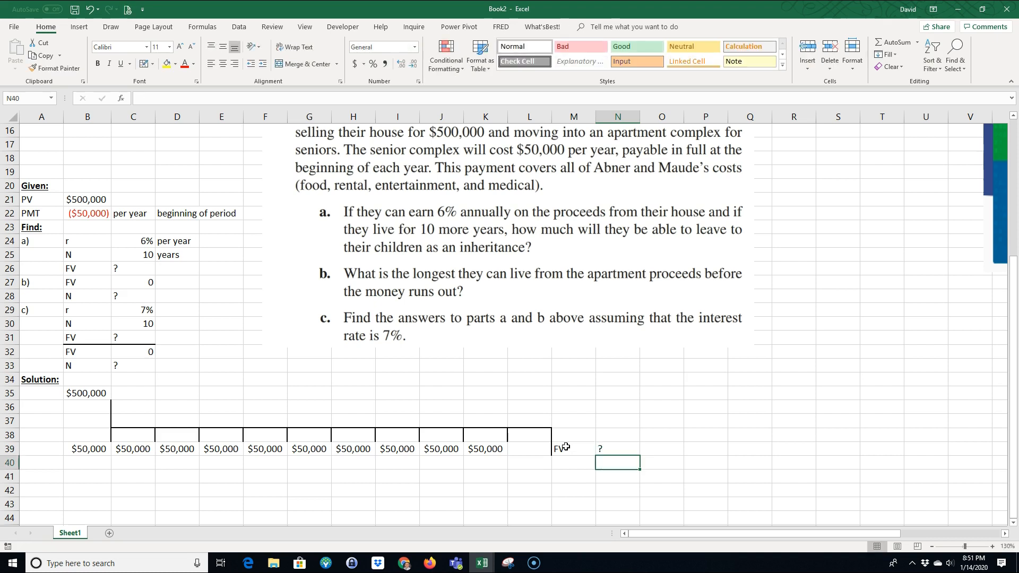
Step: Label the first solution part "a)" in A35
left_click(38, 393)
type("a)")
key("Return")
Step: Enter the label "r" in E36 and link F36 to part a's interest rate with =C24
left_click(219, 405)
type("t")
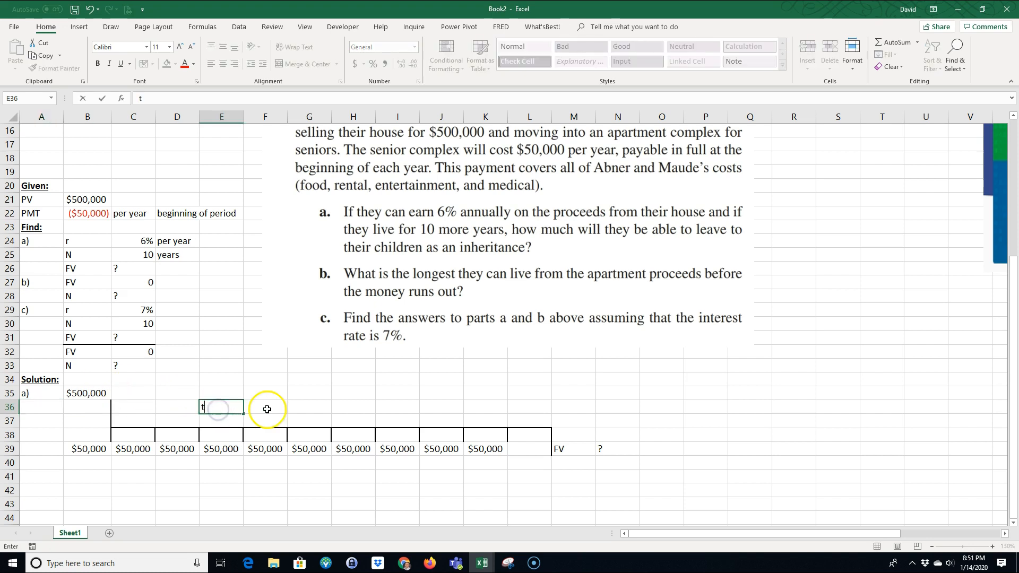
left_click(268, 410)
key("Left")
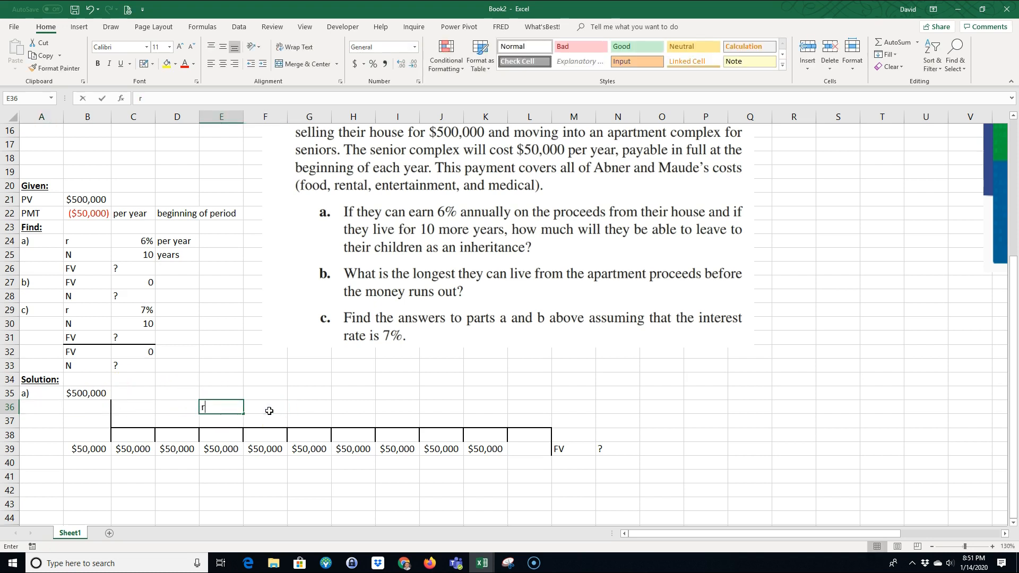
type("r")
left_click(269, 411)
type("=")
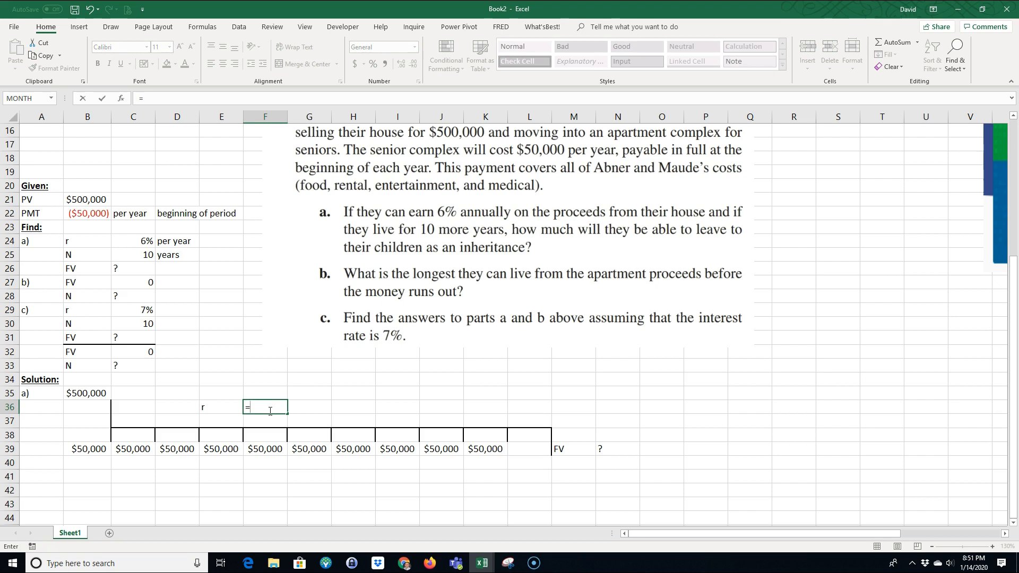
left_click(144, 241)
key("Return")
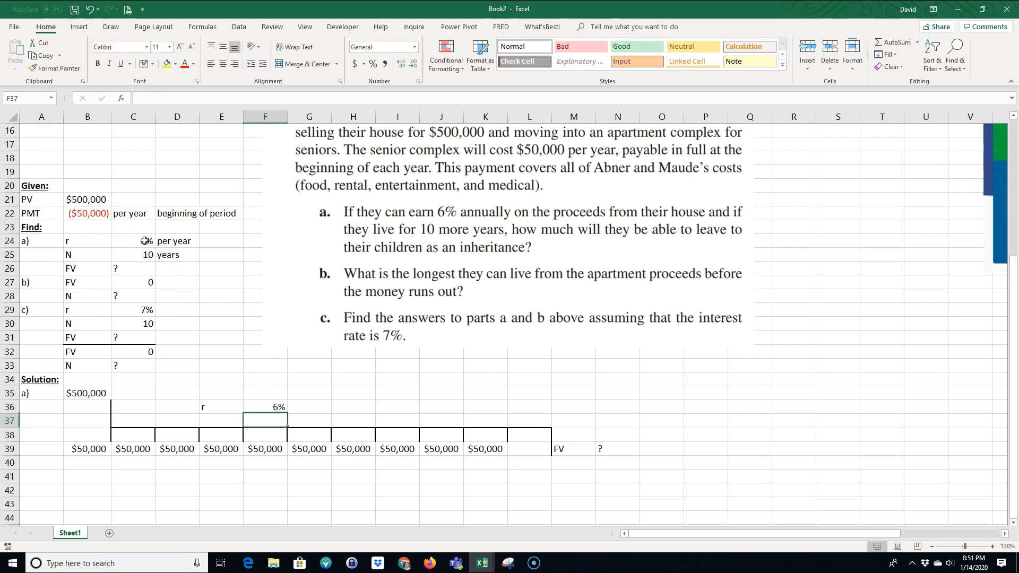
left_click(179, 505)
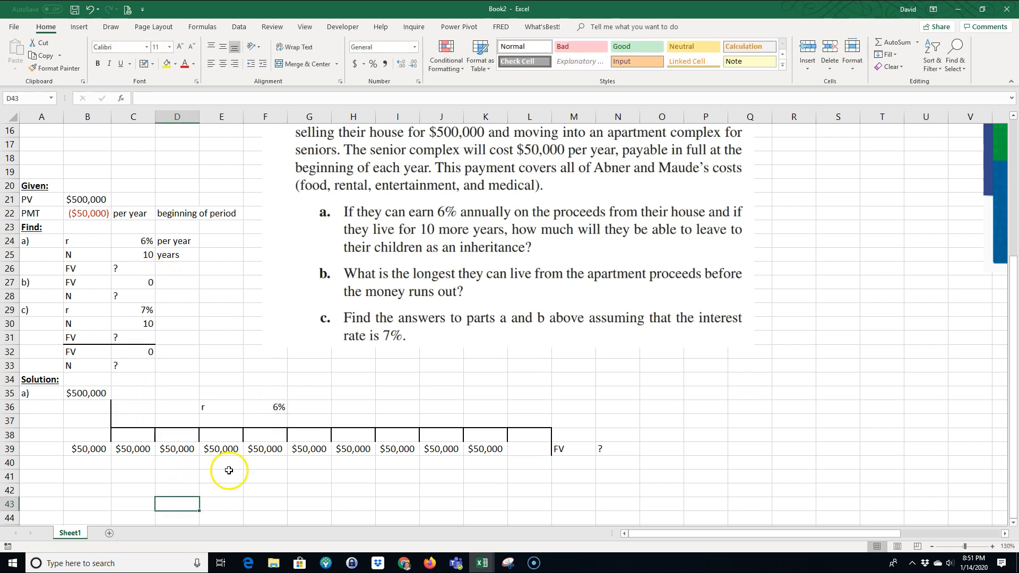
Step: Number the timeline periods from 0 to 10 across B37:L37
left_click(95, 423)
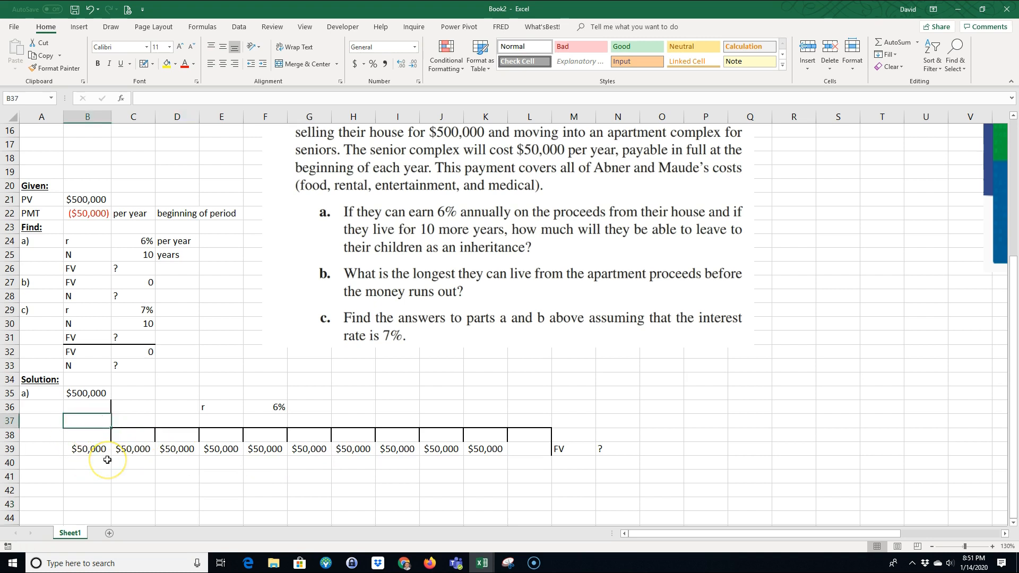
key("Tab")
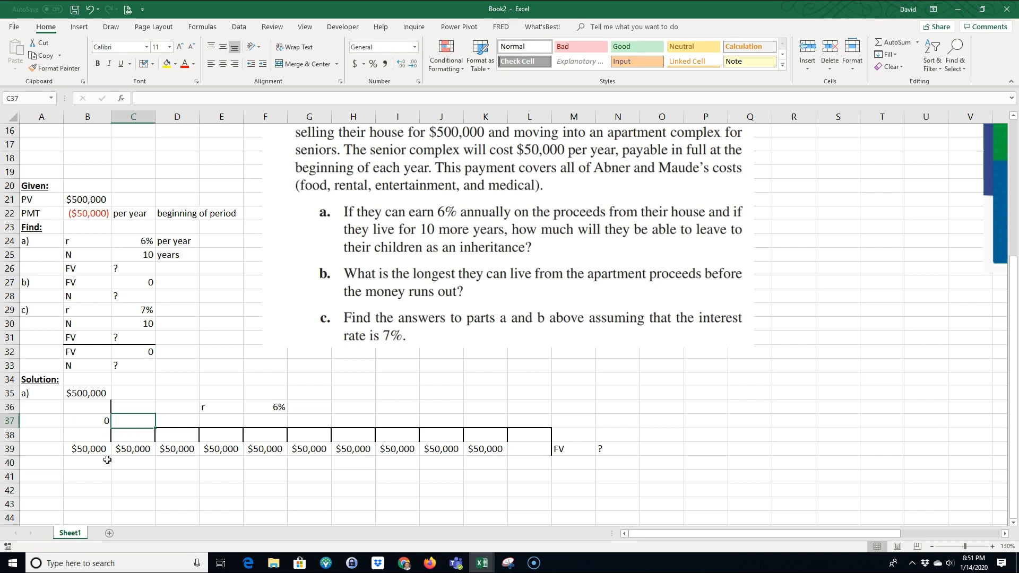
type("1")
key("Tab")
type("2")
key("Tab")
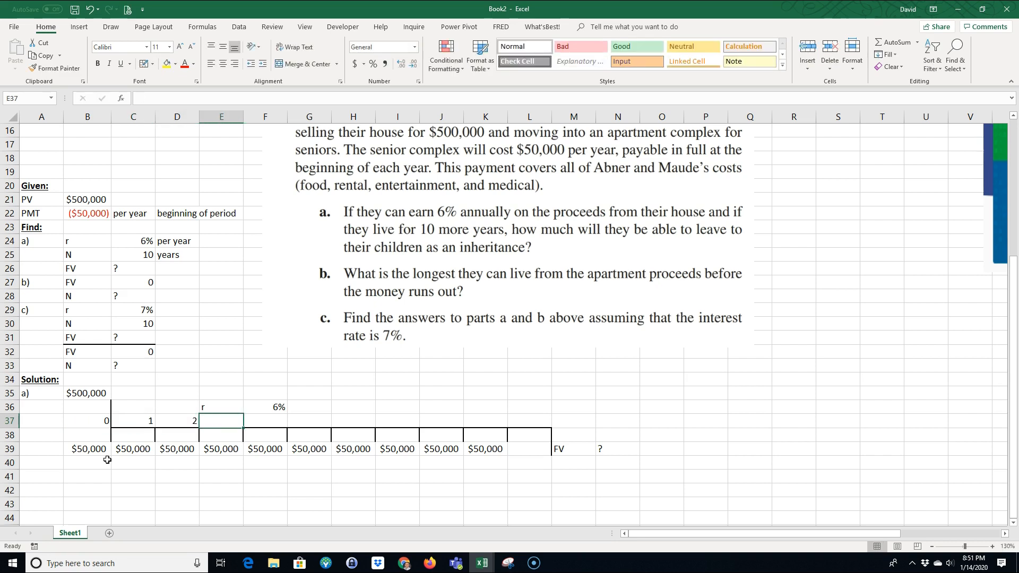
type("3")
key("Tab")
type("4")
key("Tab")
type("5")
key("Tab")
type("6\t7")
key("Tab")
type("8")
key("Tab")
type("9")
key("Tab")
type("10")
key("Tab")
key("Down")
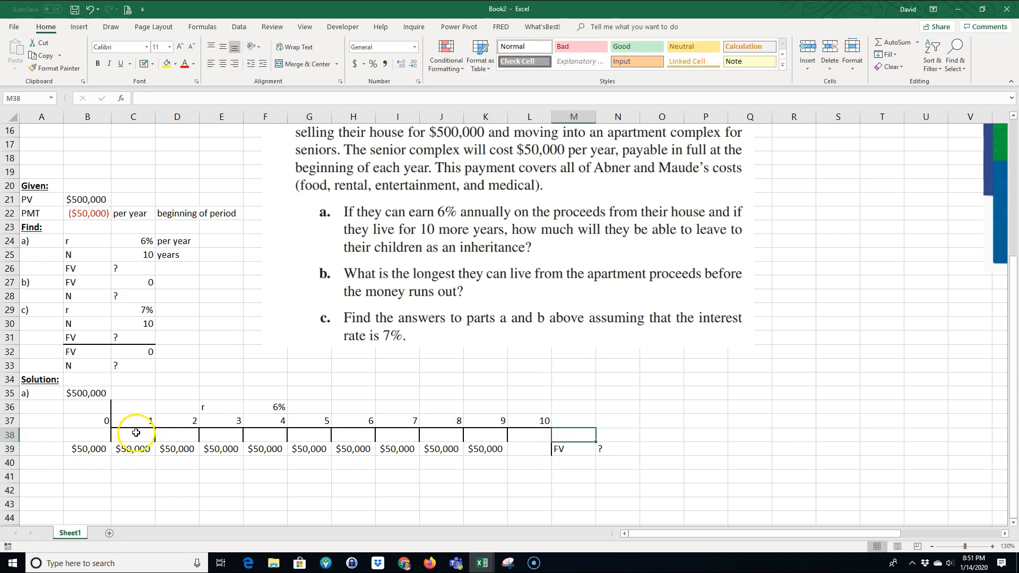
Step: Label A41 "FV" and begin an FV formula in B41 with rate F36 and number of periods L37
left_click(87, 449)
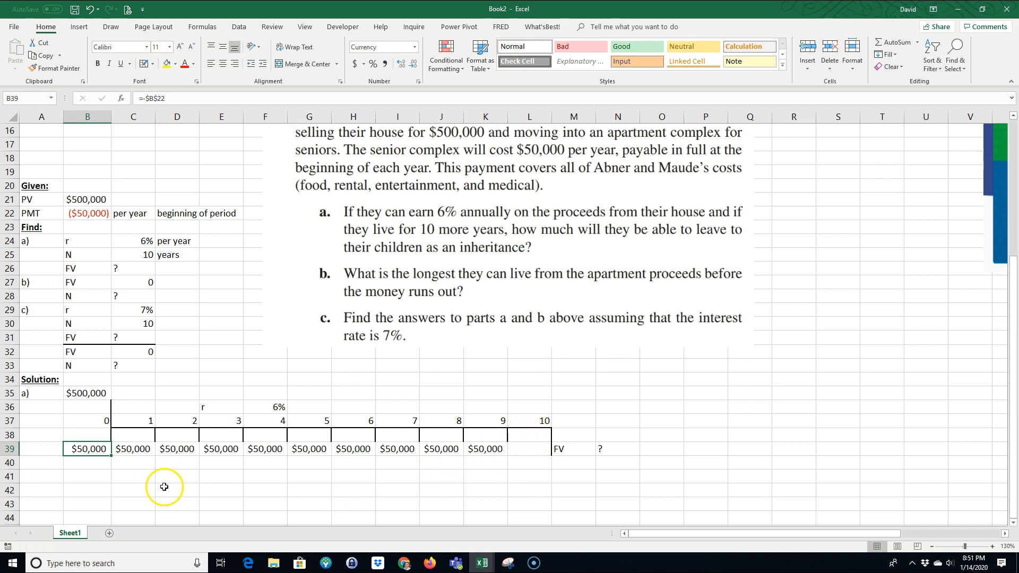
left_click(37, 476)
type("FV")
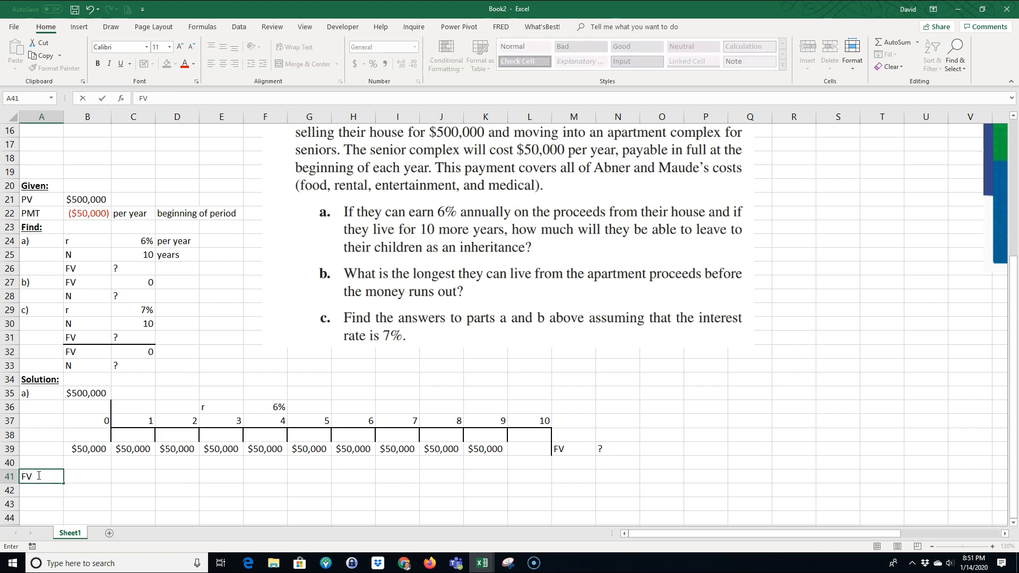
key("Tab")
type("=")
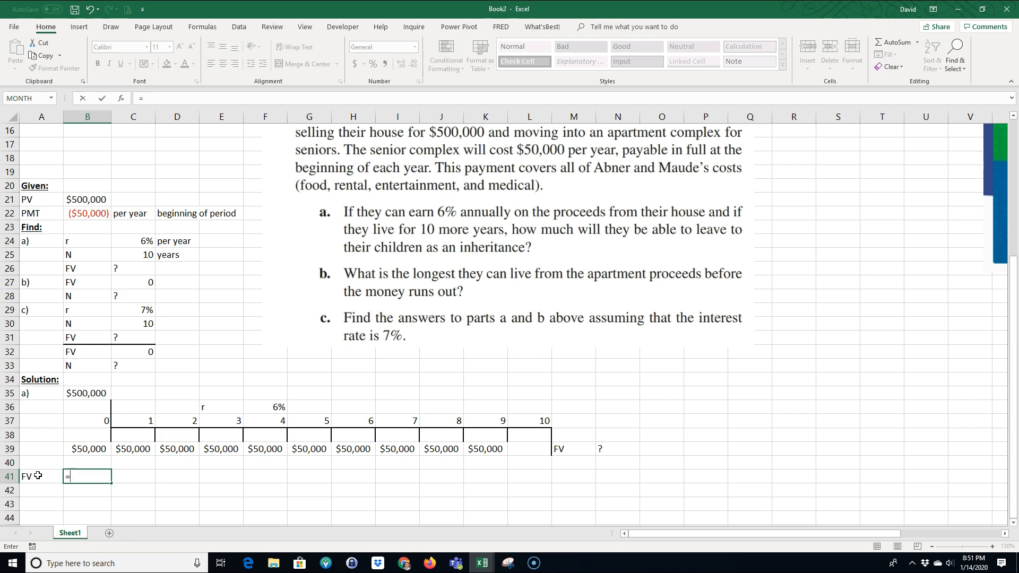
type("FV(")
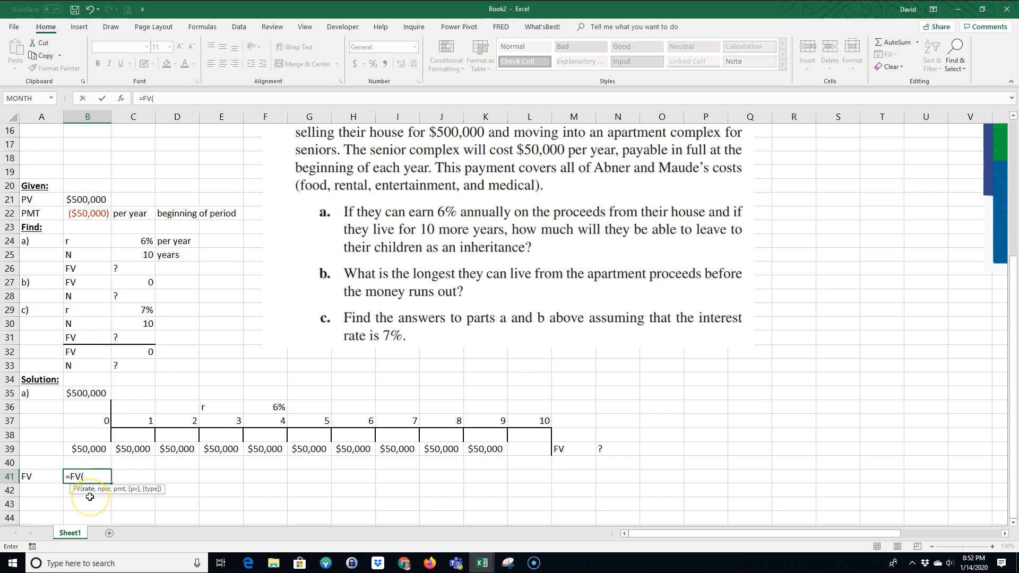
left_click(277, 406)
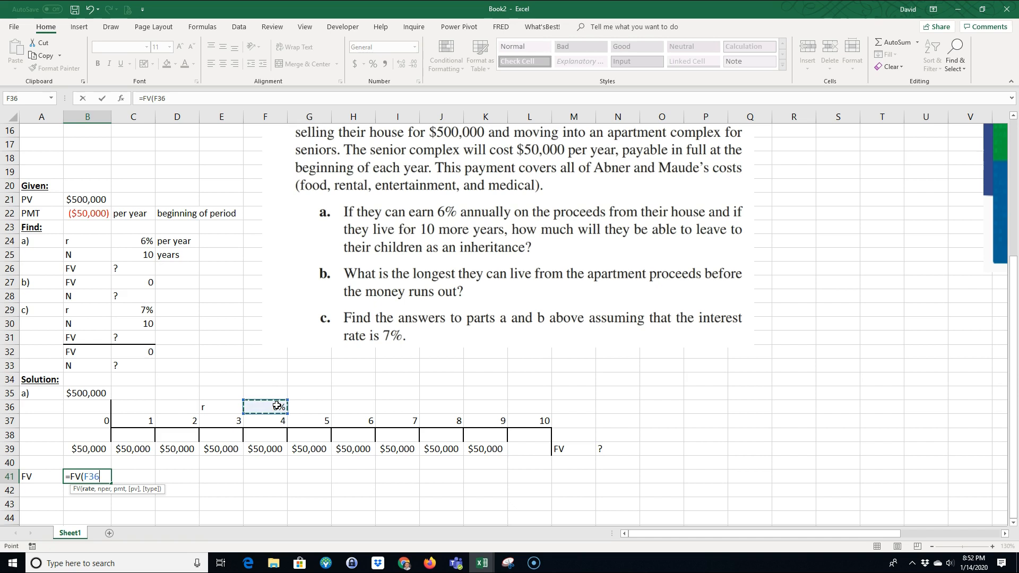
type(",")
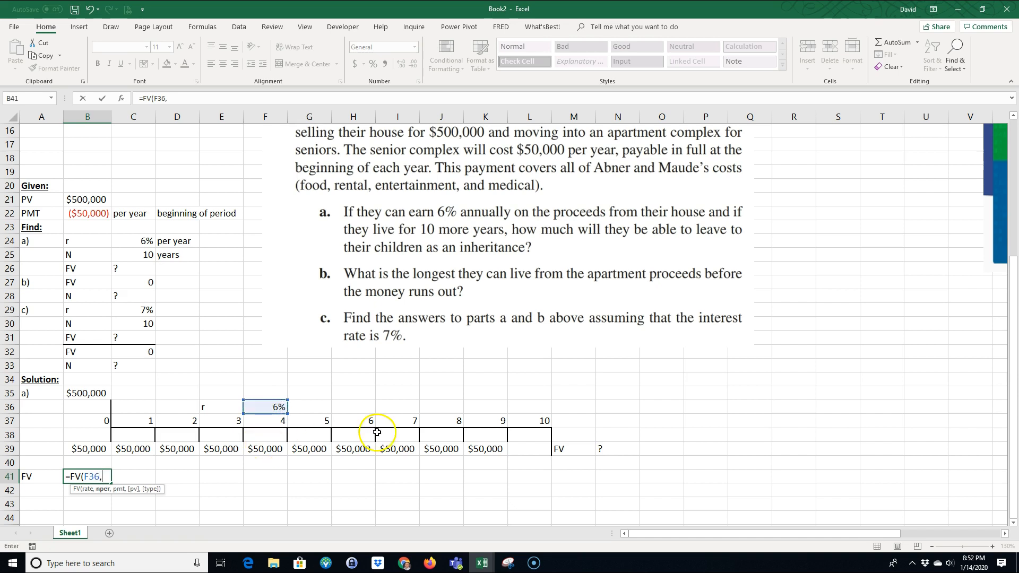
left_click(533, 420)
type(",=-")
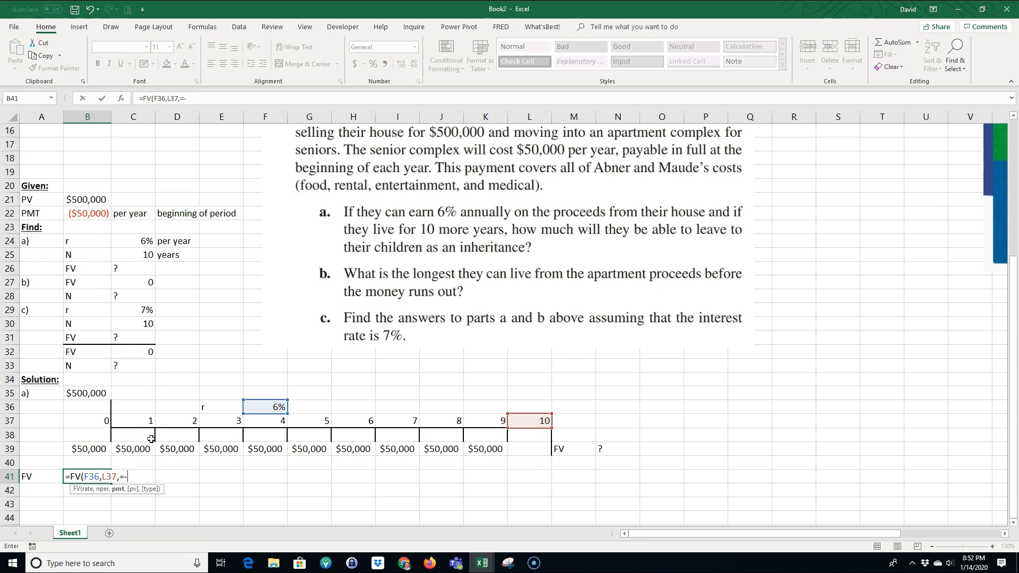
Step: Complete B41's formula with payment -B39, present value B35 and beginning-of-period timing: =FV(F36,L37,-B39,B35,1)
left_click(85, 450)
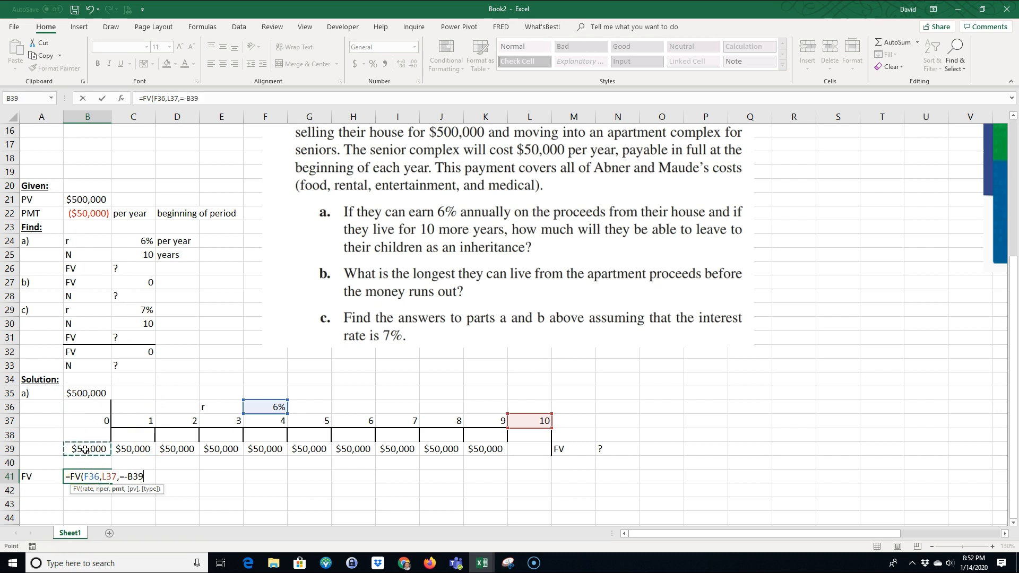
key("BackSpace")
left_click(85, 449)
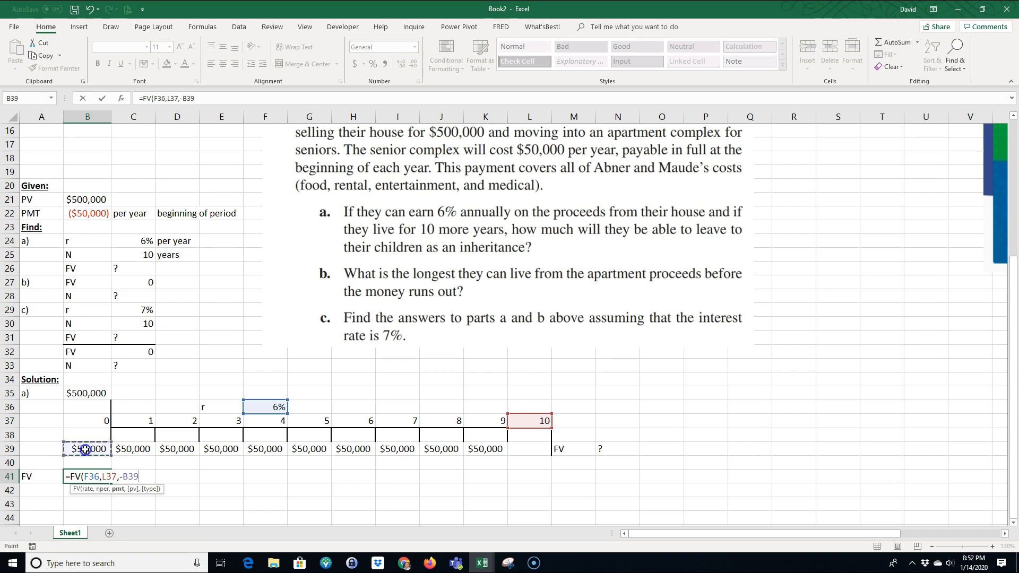
type(",")
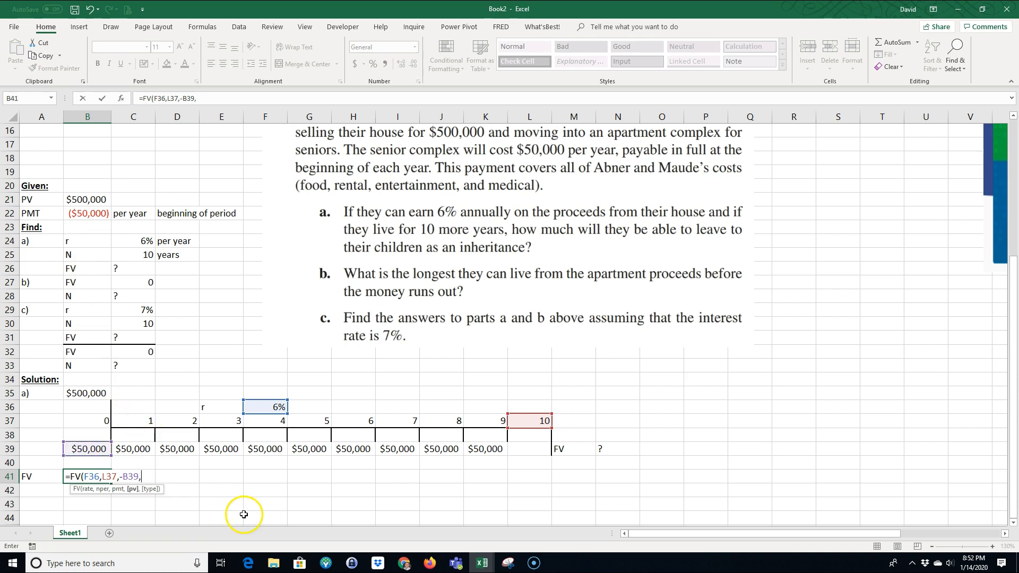
left_click(86, 394)
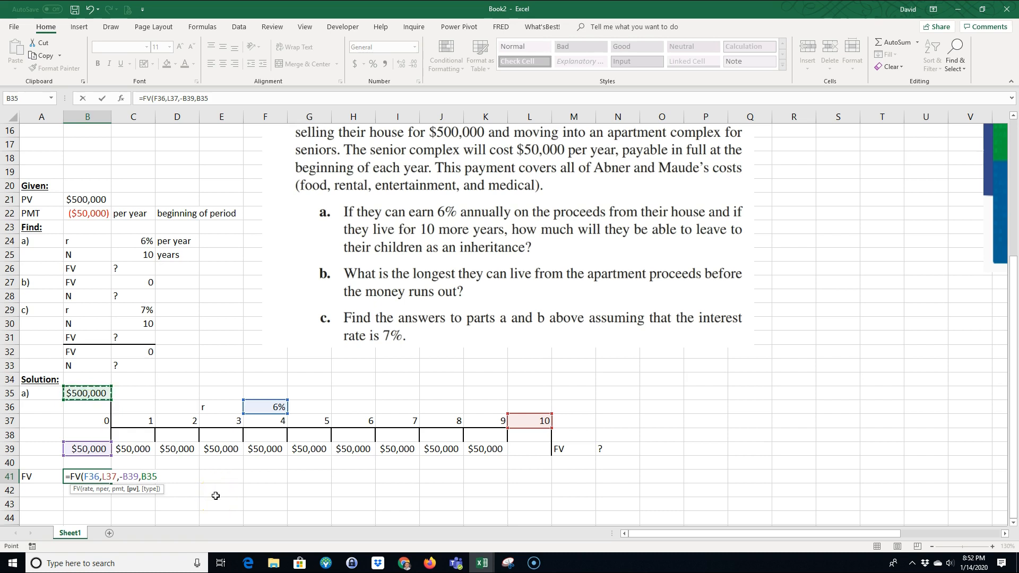
type(",")
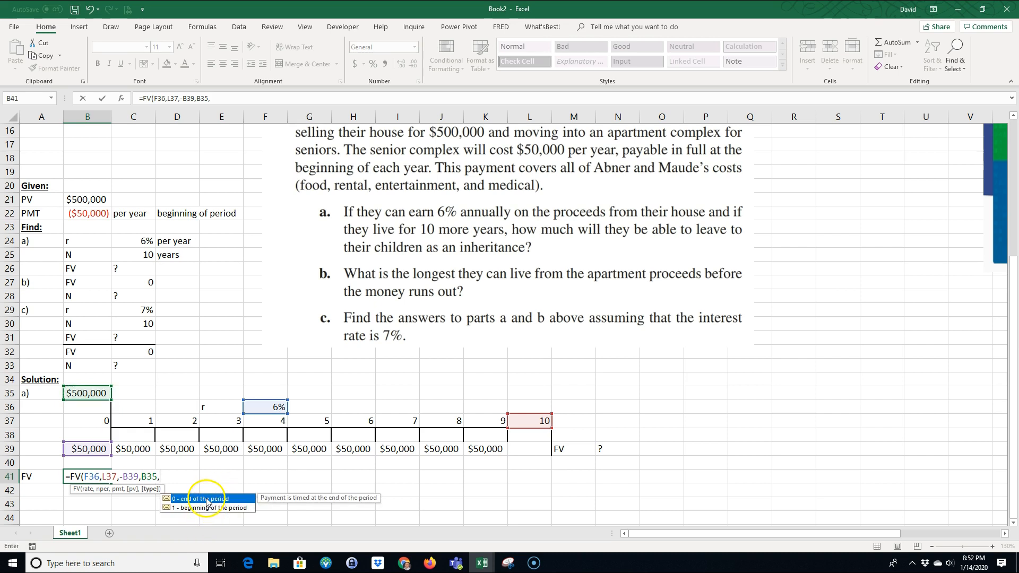
left_click(207, 508)
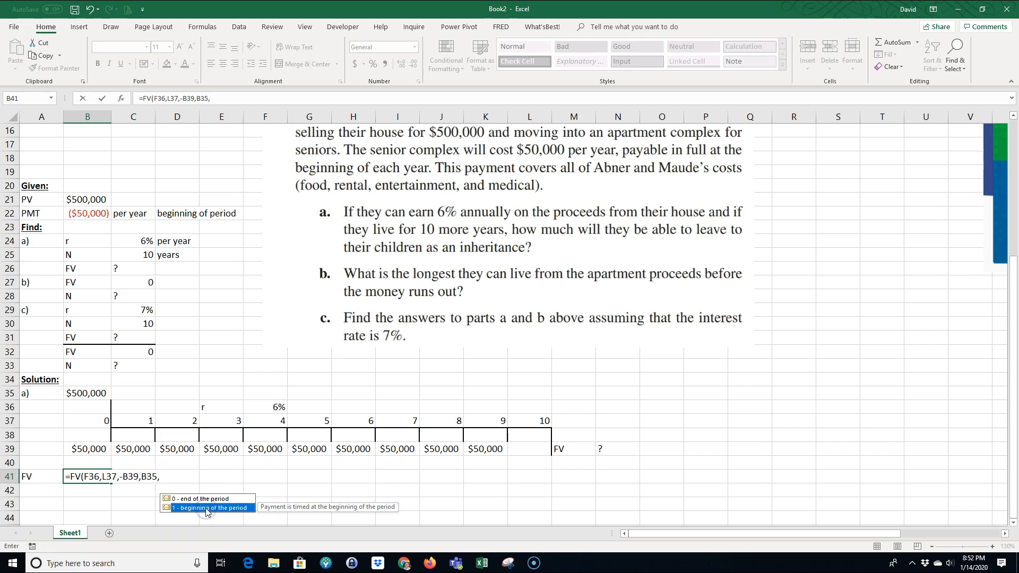
double_click(207, 508)
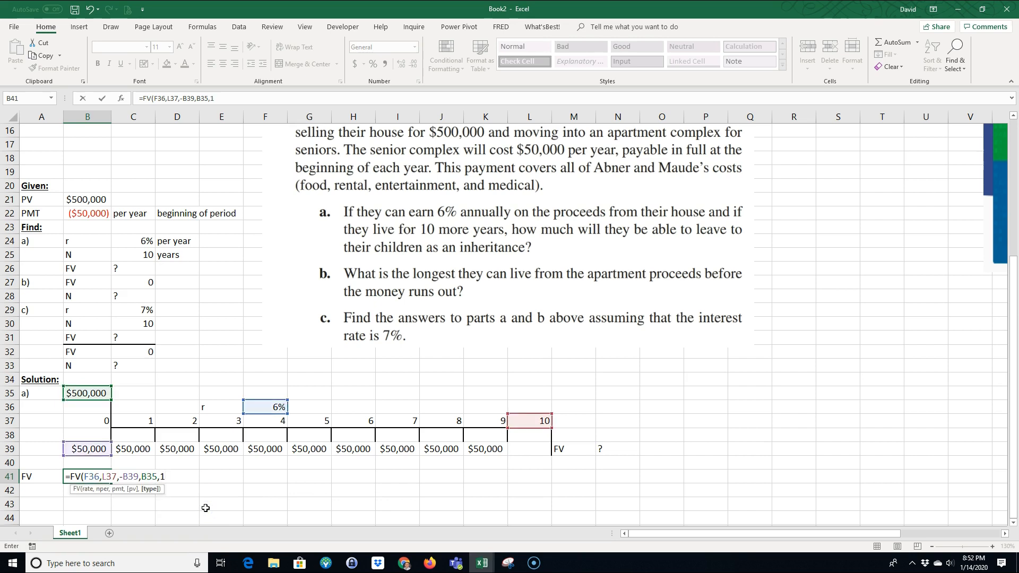
key("Return")
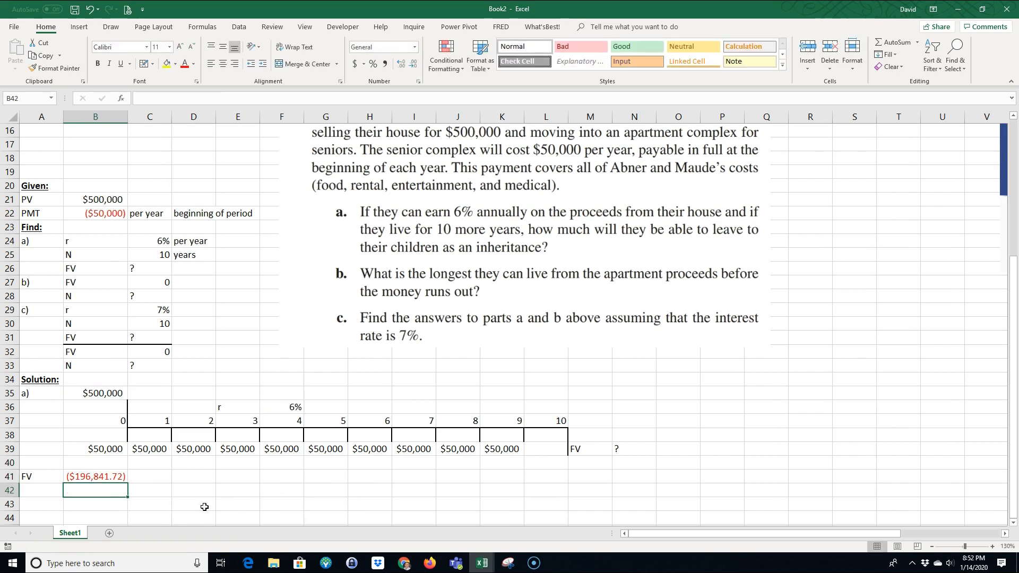
Step: Highlight the FV label and result in A41:B41 with yellow fill
left_click(85, 476)
left_click_drag(24, 476, 85, 476)
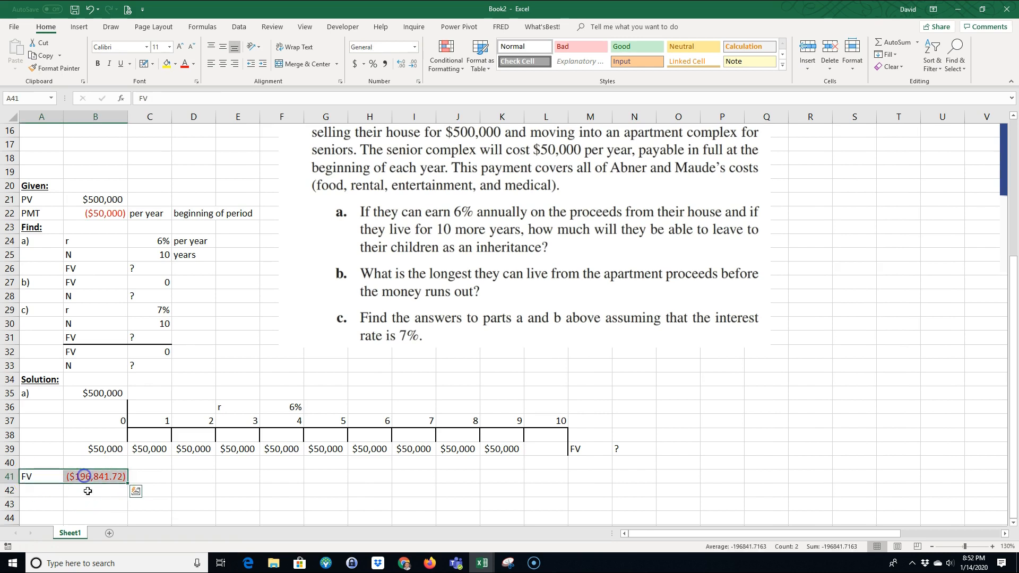
left_click(166, 64)
left_click(182, 501)
Step: Show B41's formula as text in C41 using the FORMULATEXT function
left_click(149, 479)
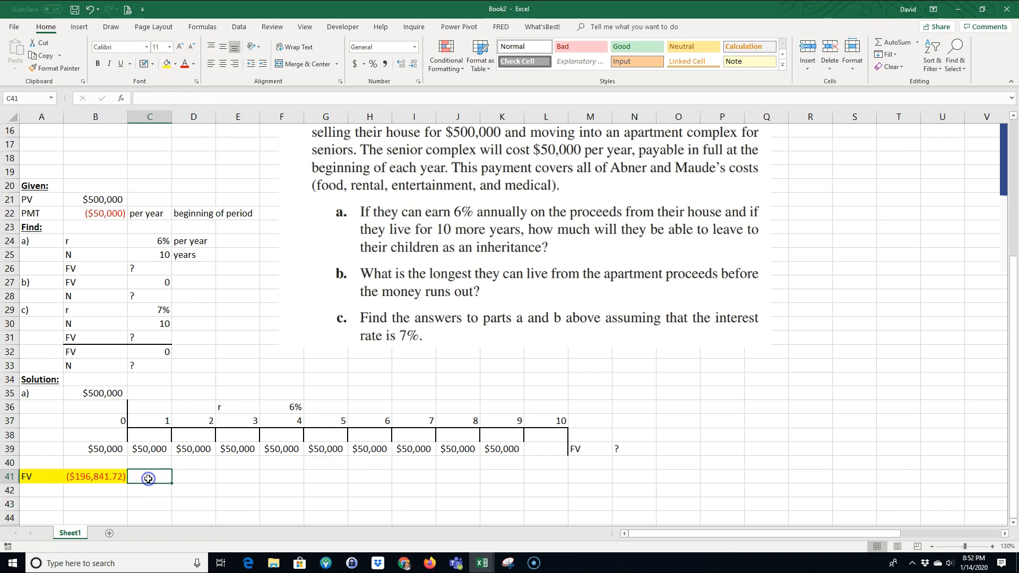
type("=")
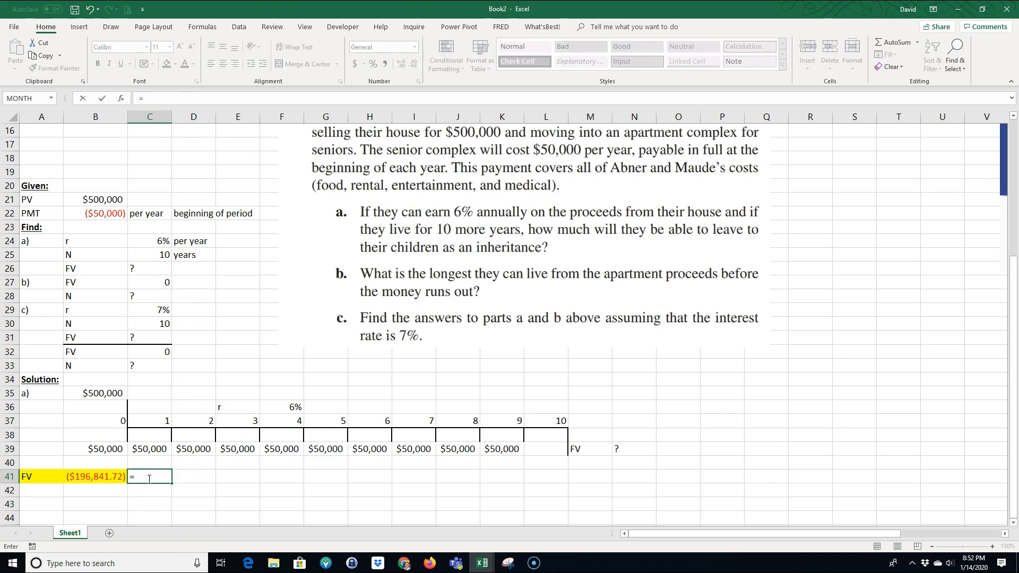
type("form")
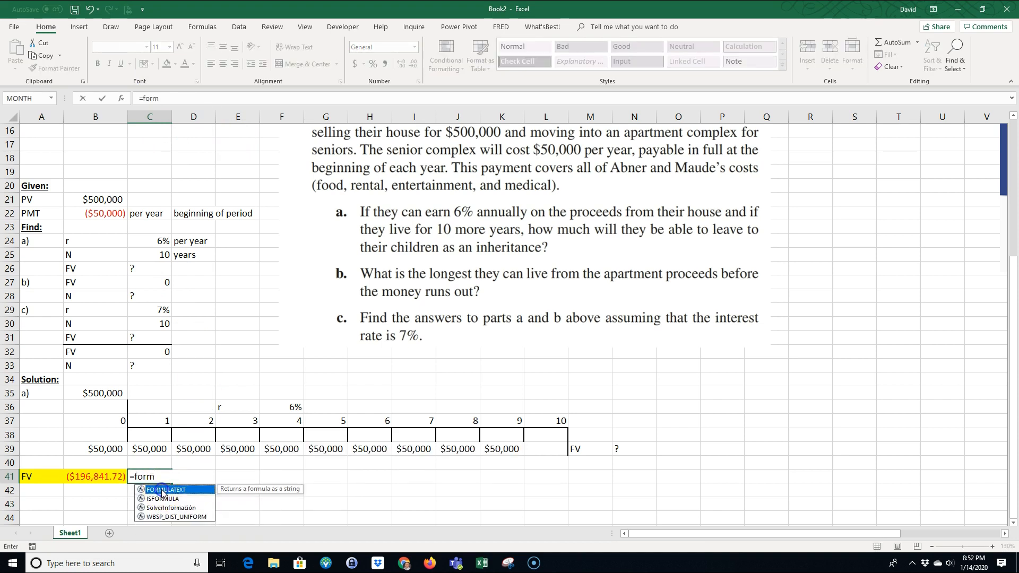
key("Tab")
left_click(109, 477)
key("Return")
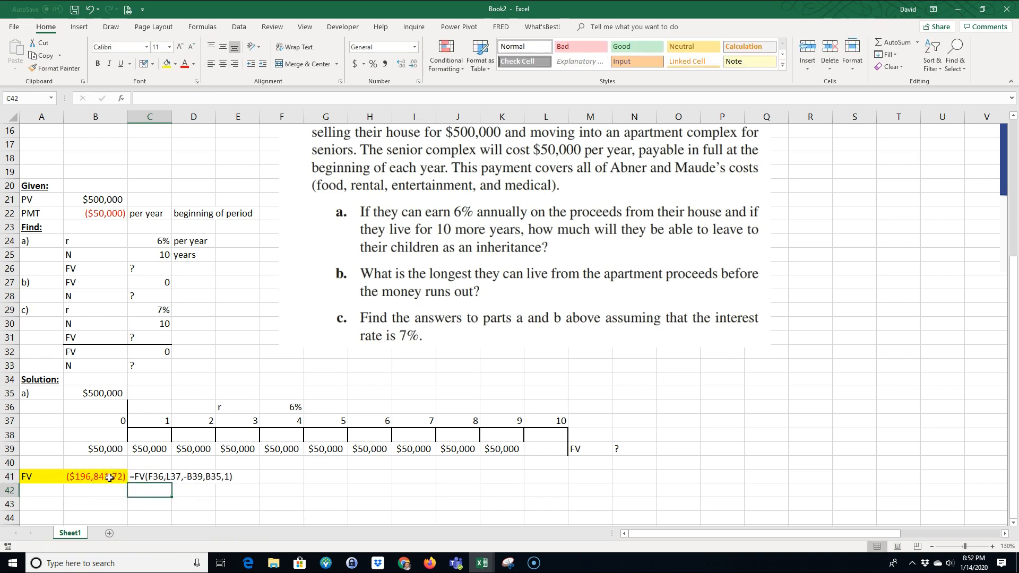
Step: Examine the FV result in B41 against the timeline's starting amount in B35 and the unknown in M39:N39
left_click(328, 474)
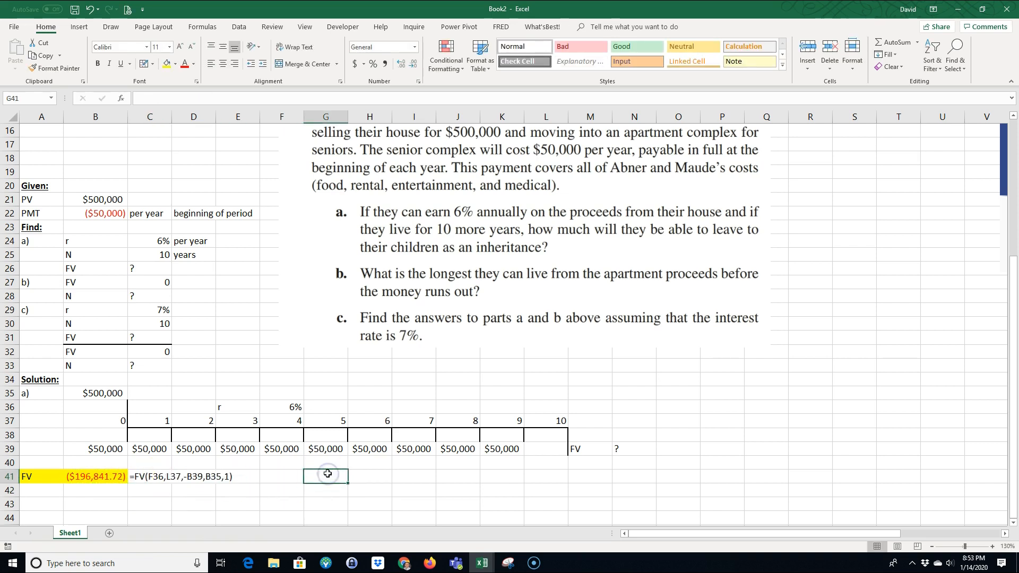
left_click(96, 474)
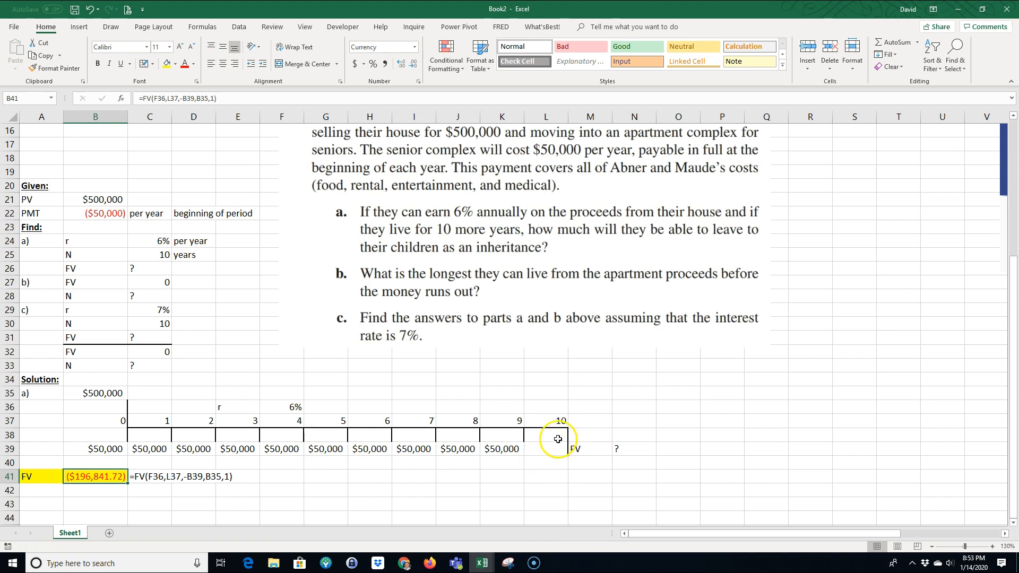
left_click_drag(583, 452, 632, 449)
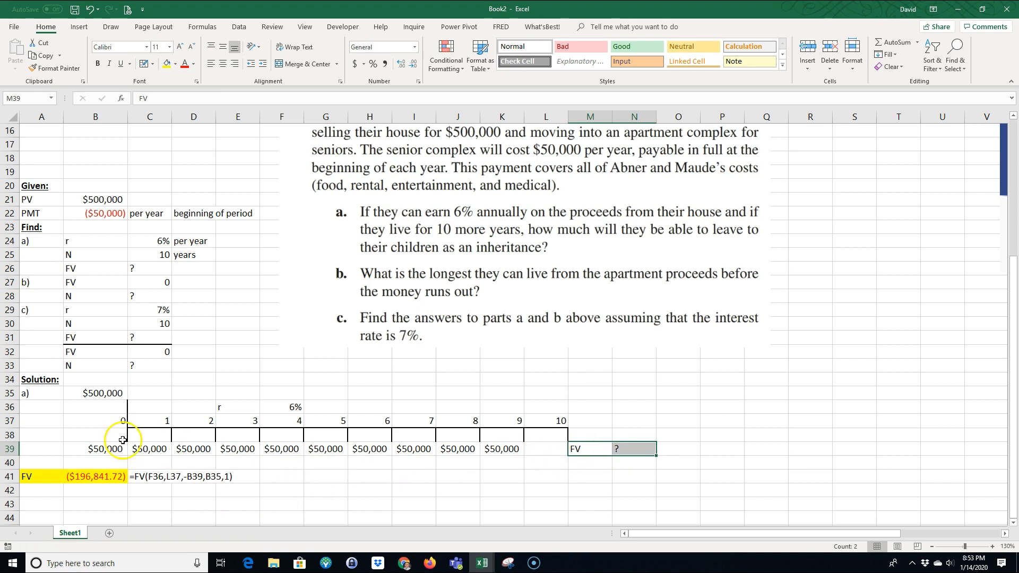
left_click(95, 394)
left_click(89, 471)
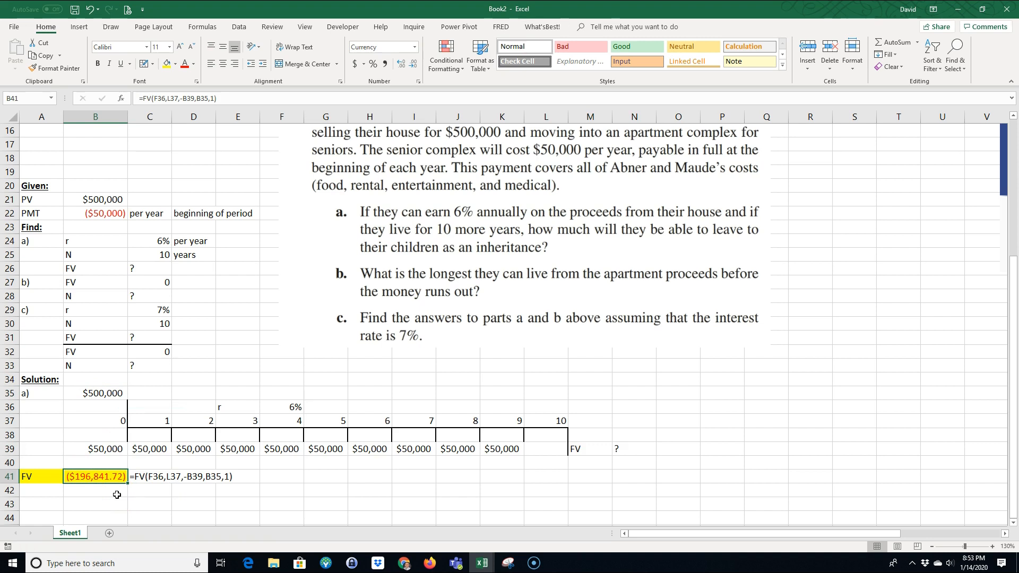
left_click_drag(45, 476, 93, 476)
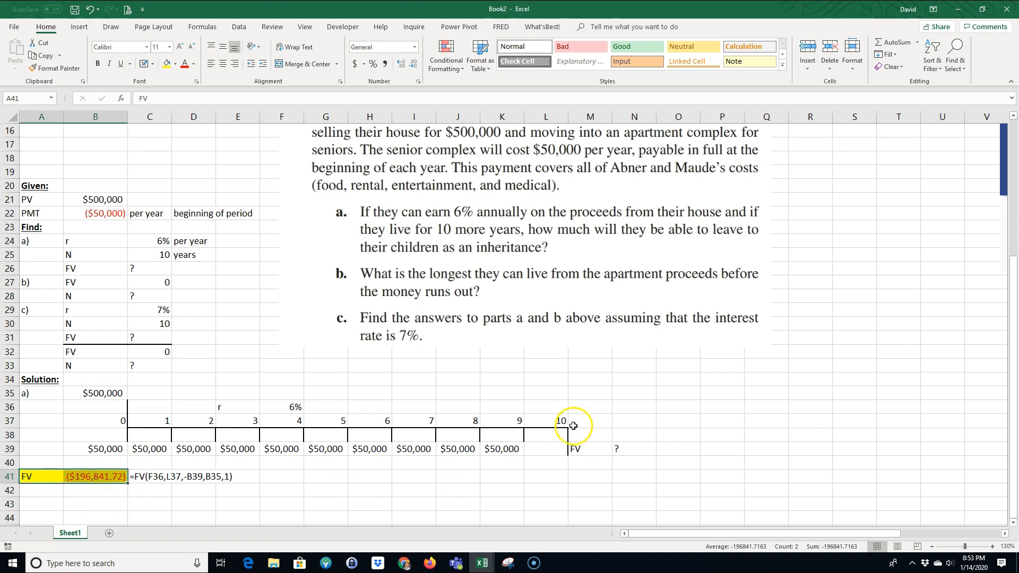
left_click(103, 396)
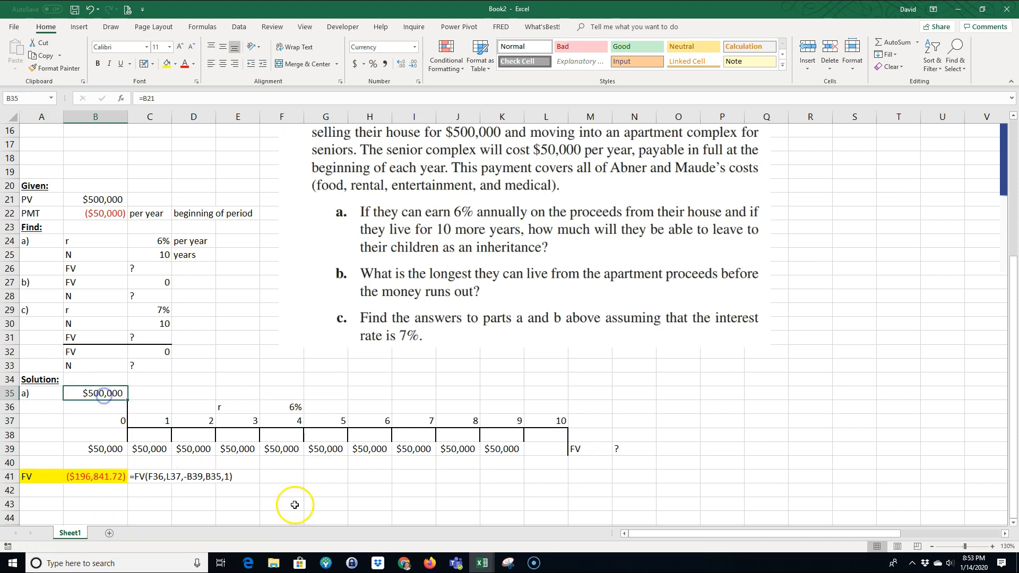
left_click(318, 527)
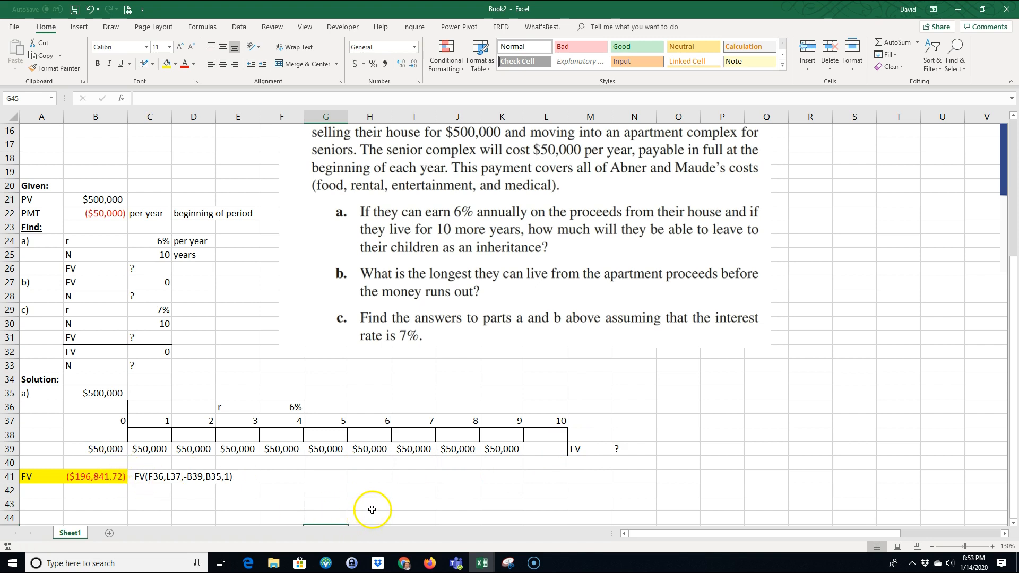
left_click(91, 399)
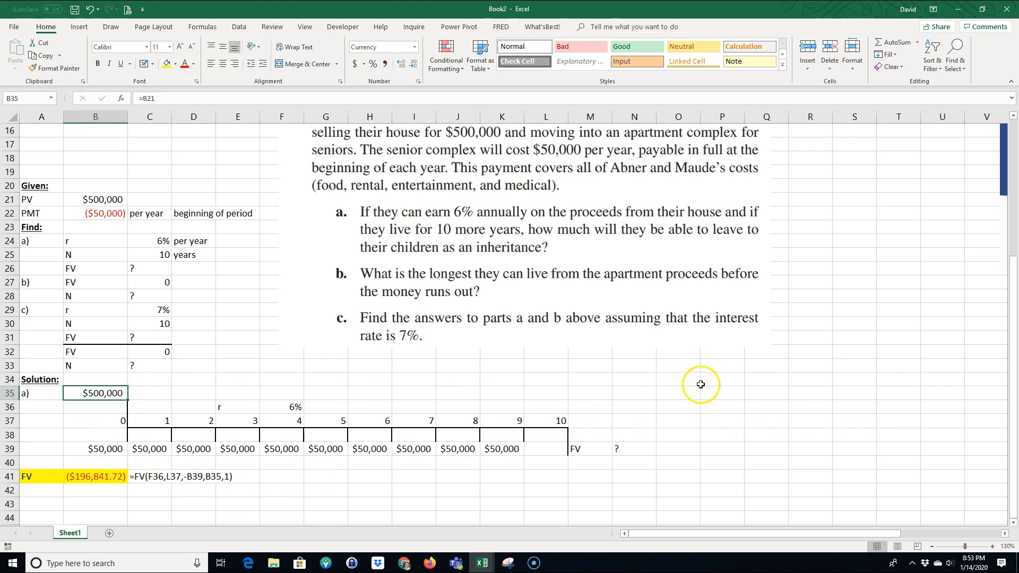
Step: Start a year-by-year check table with the headings "Year", "beginning of year" and "payment" in O34:Q34
left_click(678, 380)
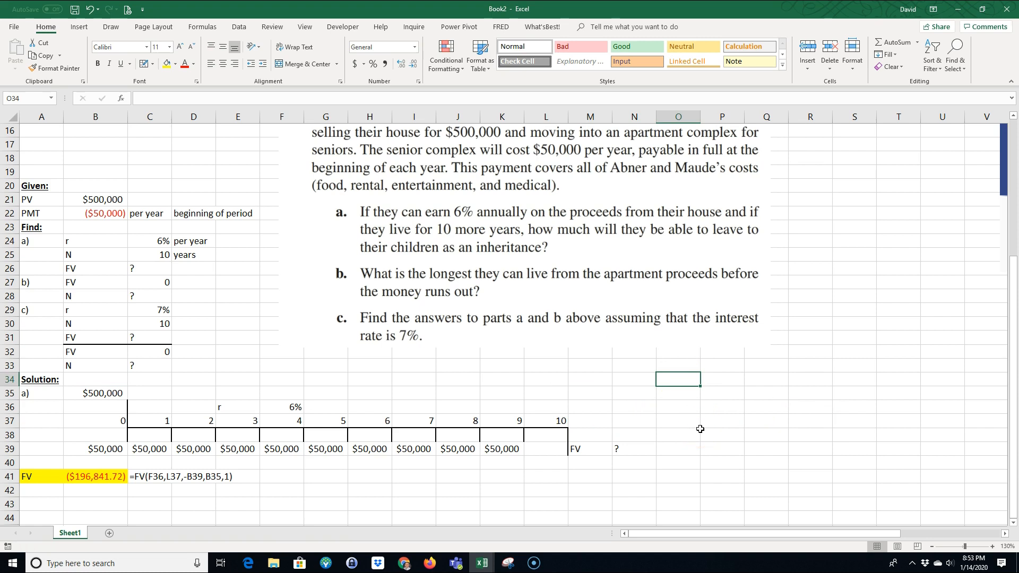
type("Year")
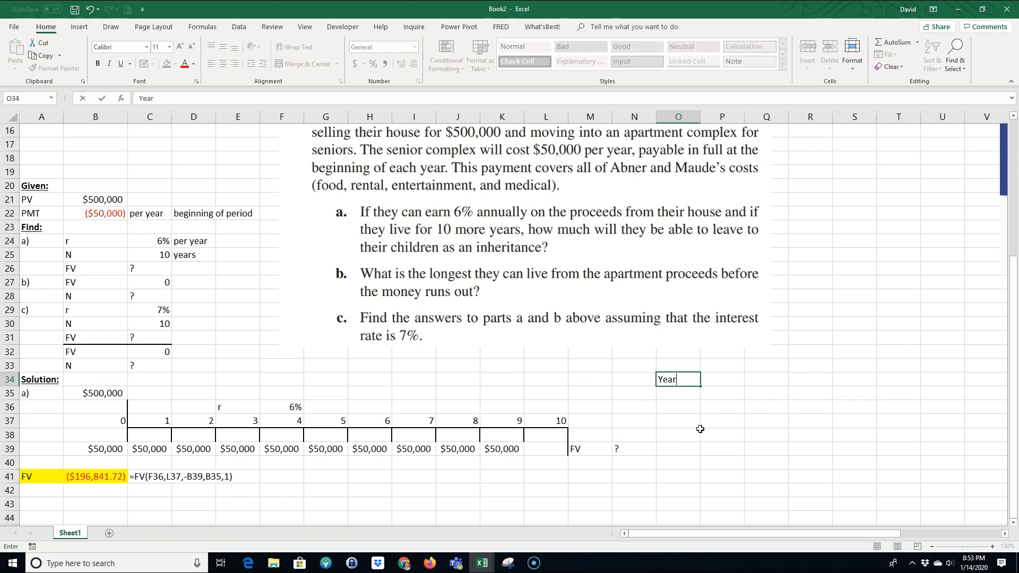
key("Tab")
type("v")
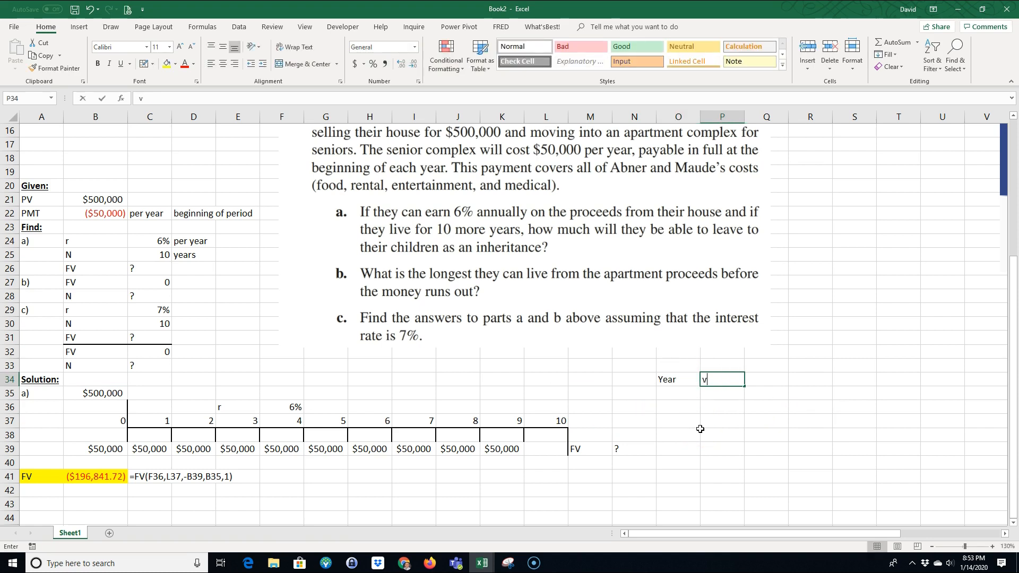
type("inning of")
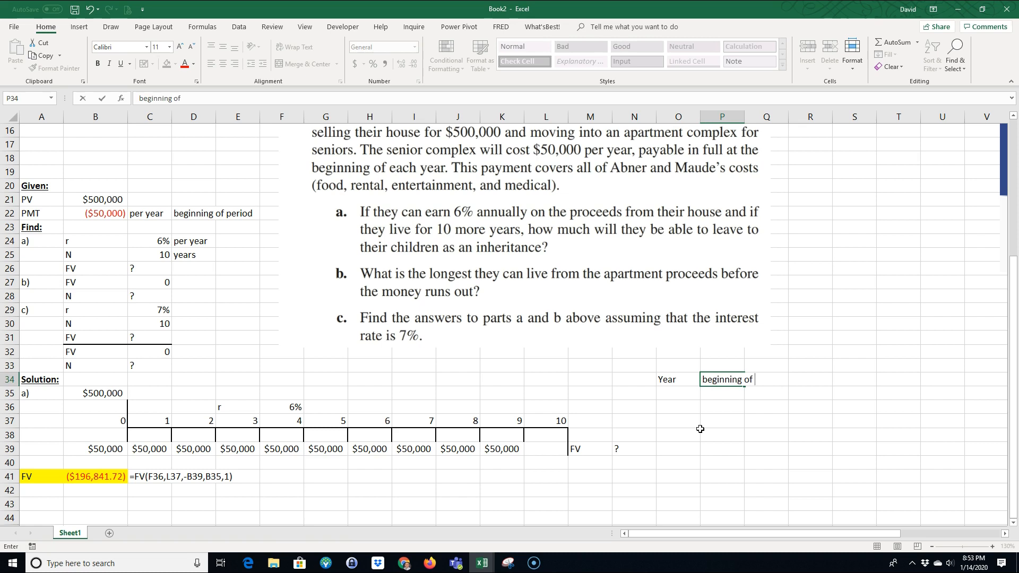
key("Tab")
type("payment")
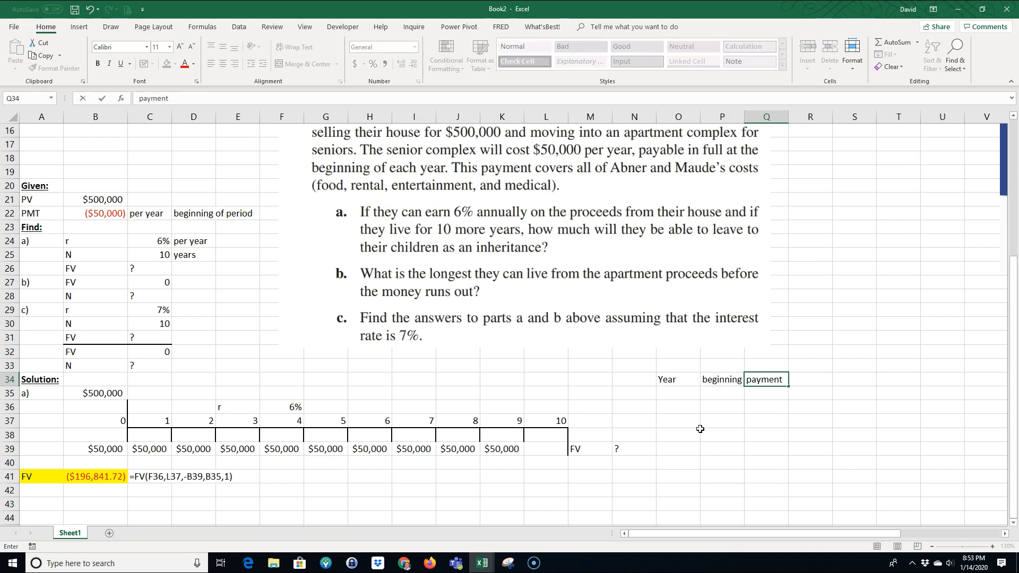
Step: Add the heading "value at end of year" in R34 and widen columns O through R to fit the headings
key("Tab")
type("v")
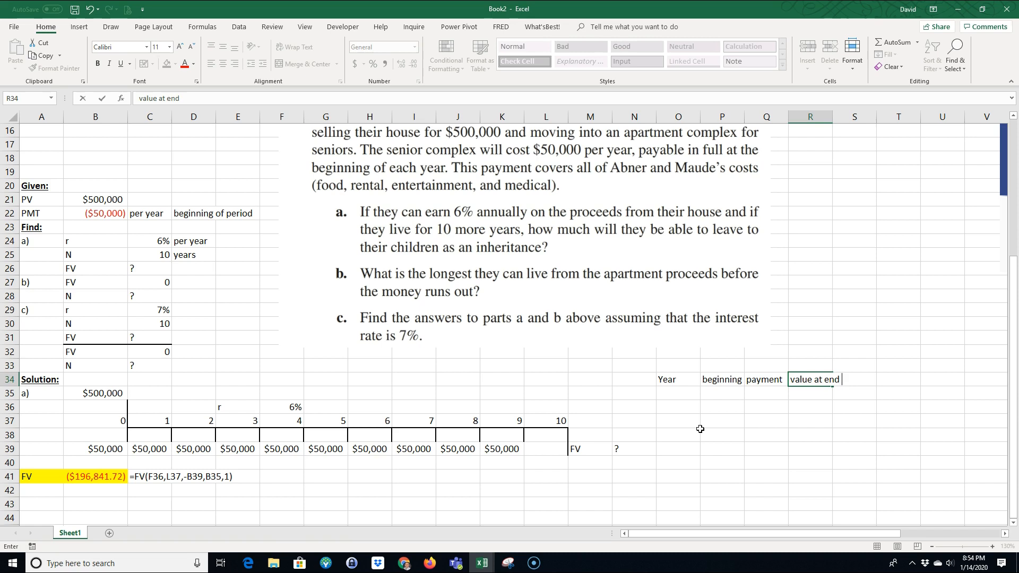
key("Return")
left_click_drag(679, 117, 875, 126)
left_click(780, 471)
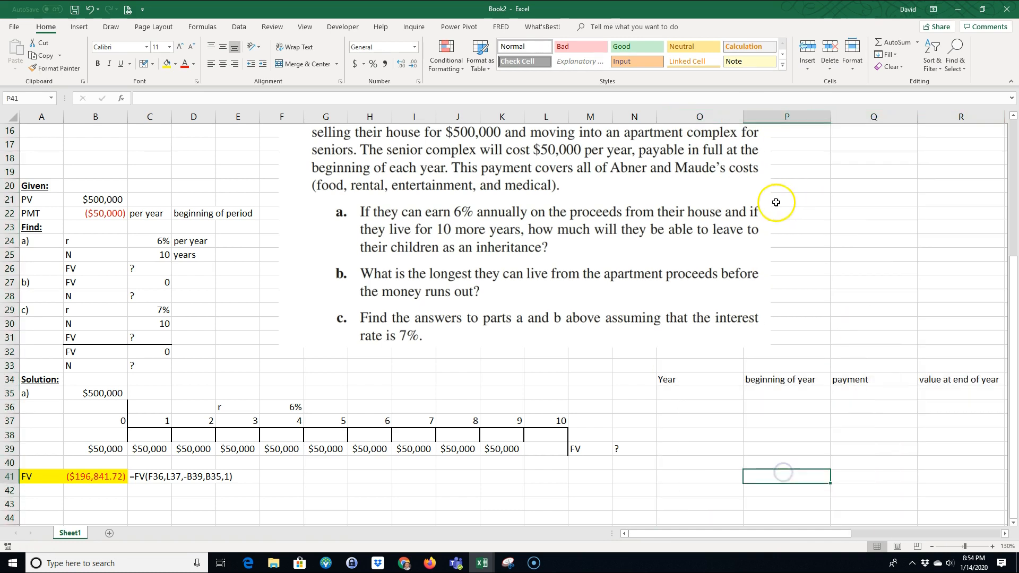
Step: Narrow columns O through R to one equal width and enter 1 as the first year in O35
left_click_drag(695, 117, 890, 117)
left_click(819, 457)
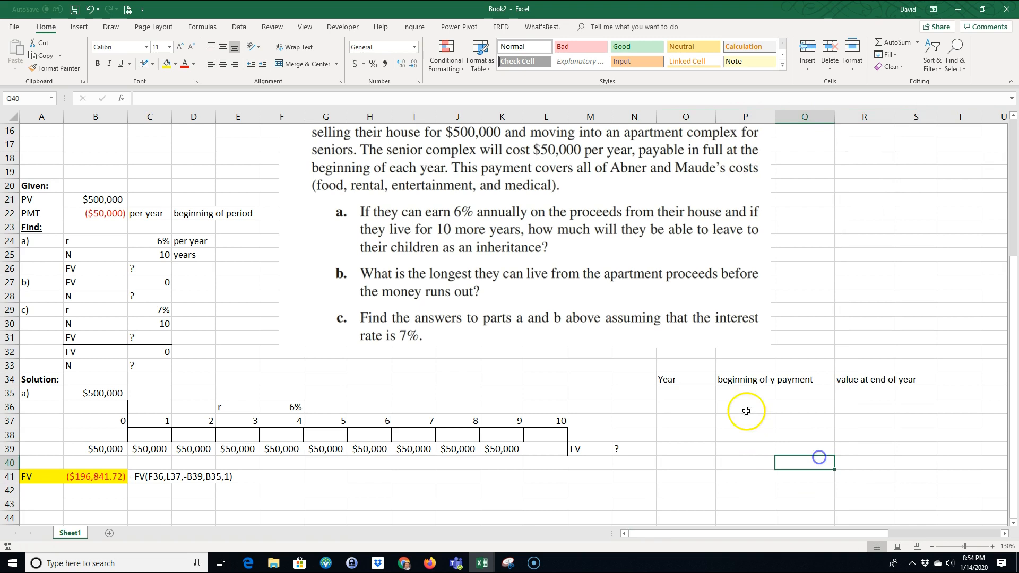
left_click(676, 393)
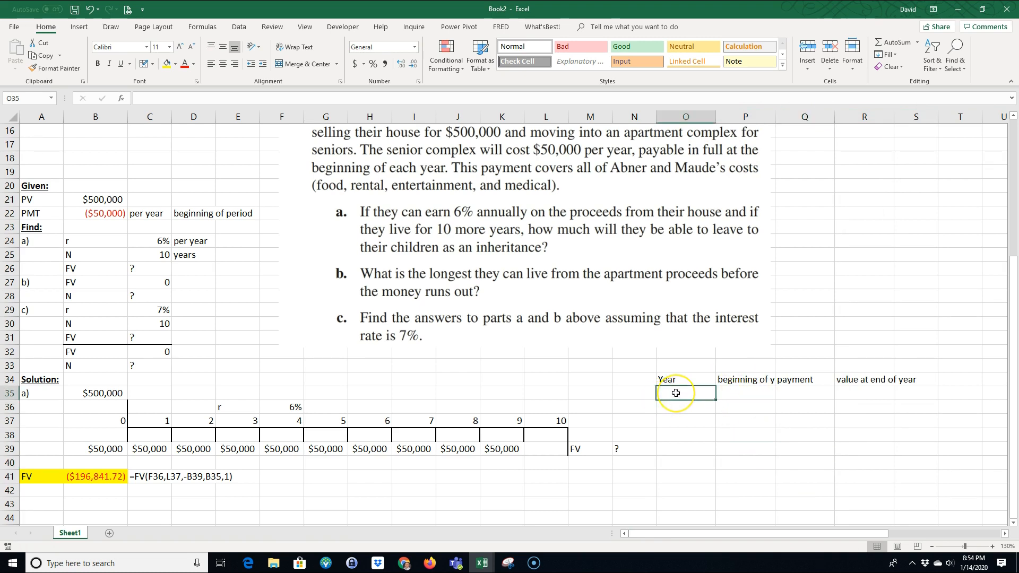
type("1")
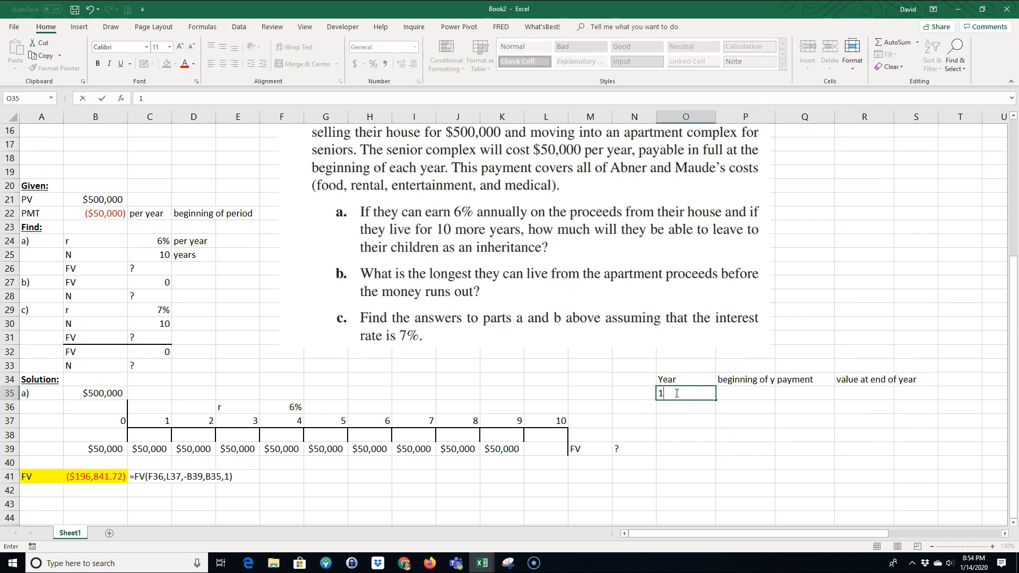
key("Return")
key("Up")
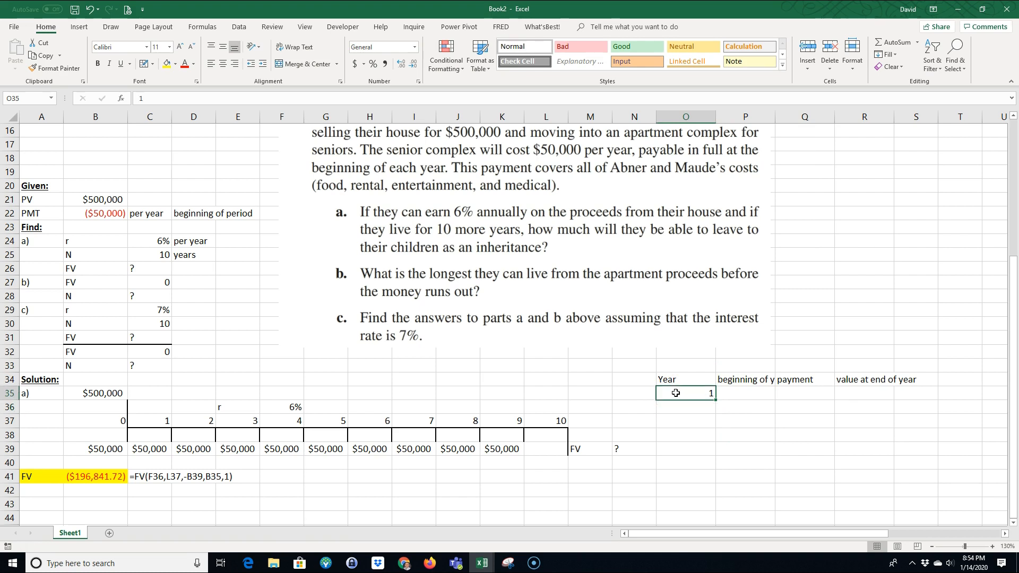
Step: Link year 1's beginning amount in P35 to B35 and its payment in Q35 to the absolute reference $B$39
key("Right")
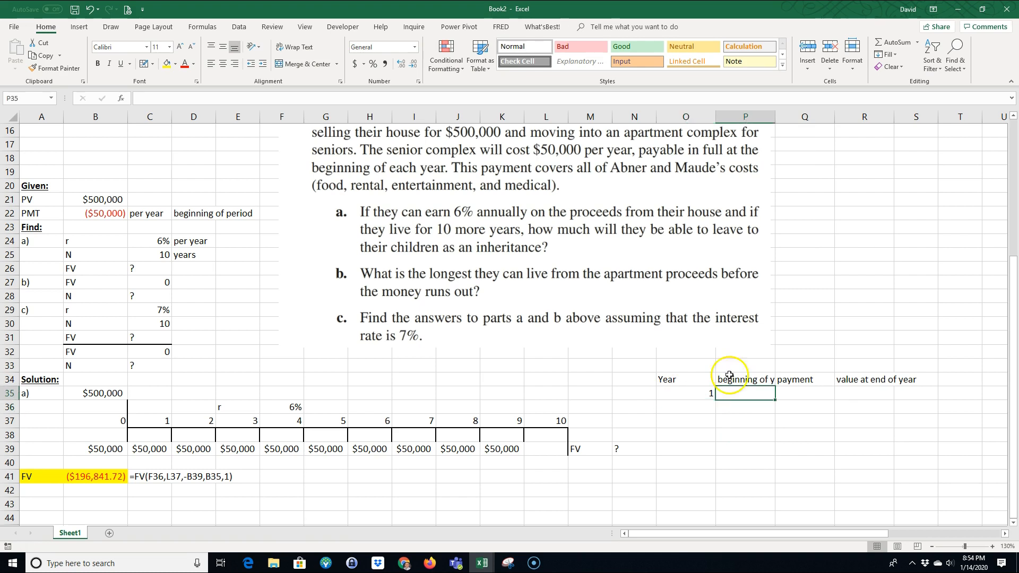
type("=")
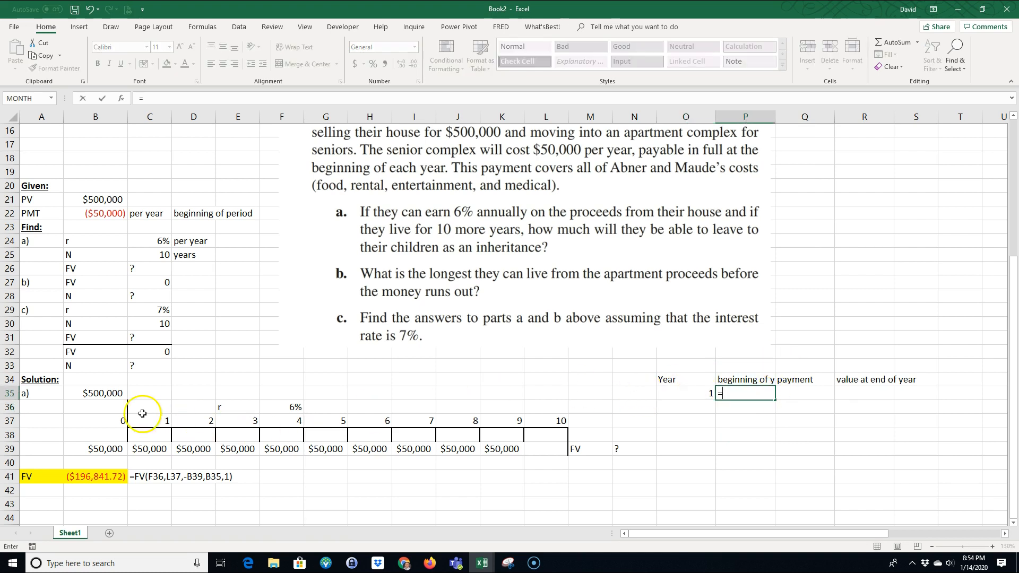
left_click(114, 393)
key("Return")
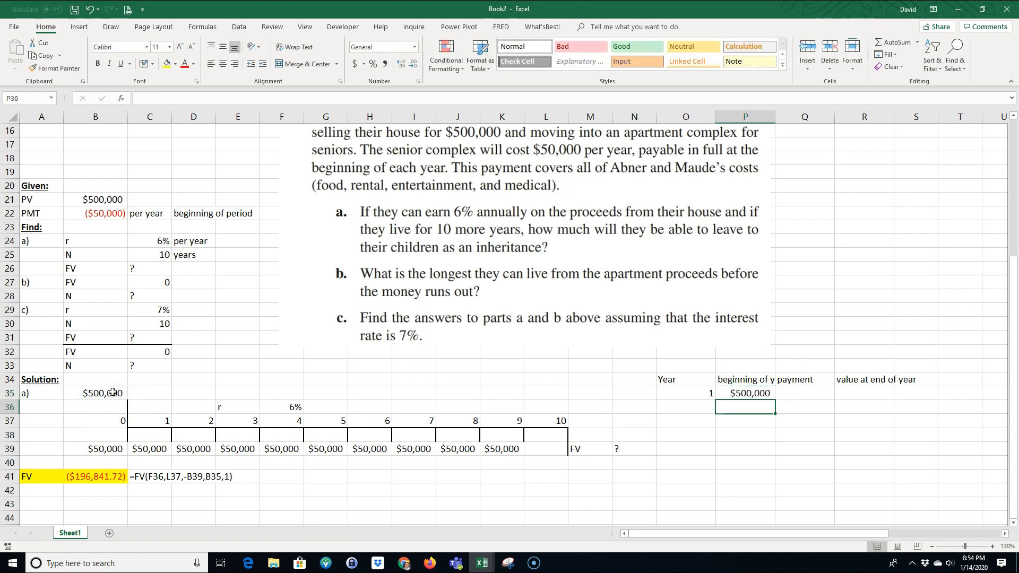
left_click(805, 394)
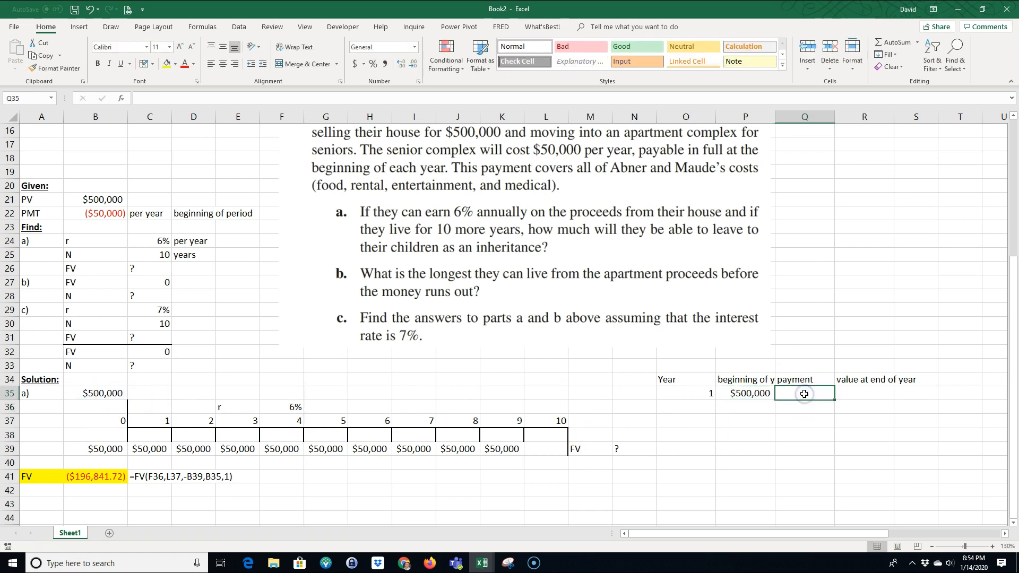
type("=")
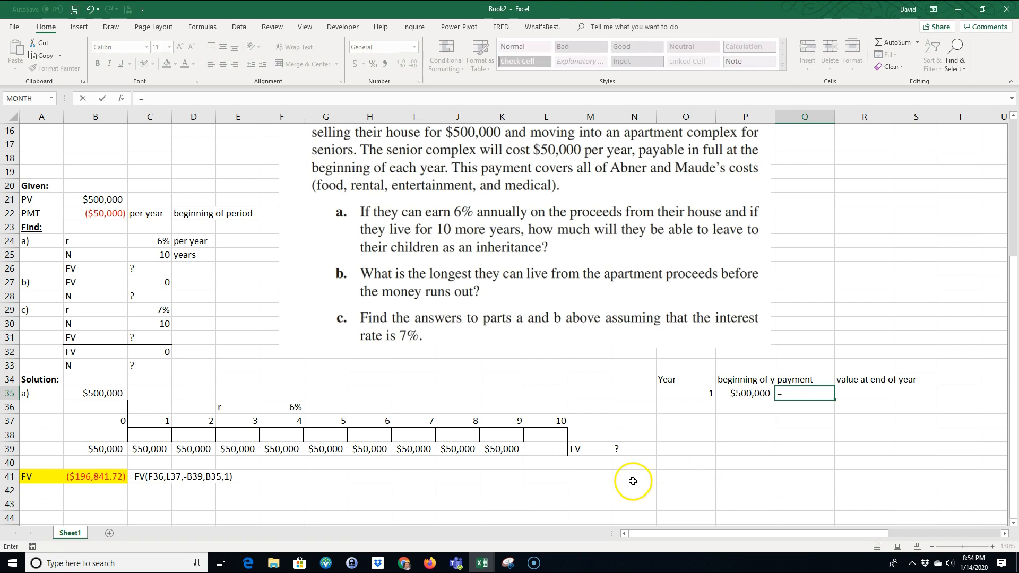
left_click(110, 449)
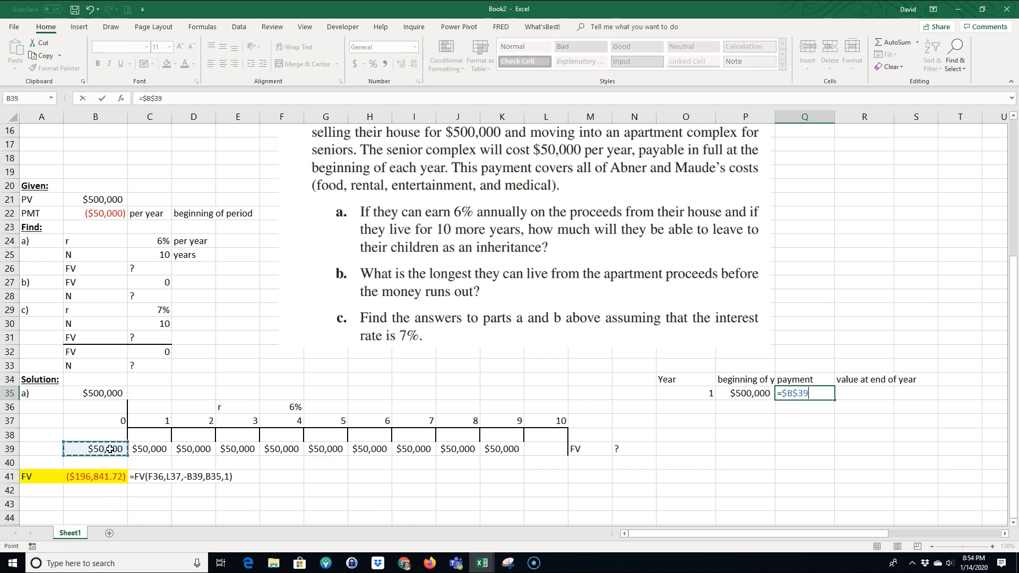
key("Return")
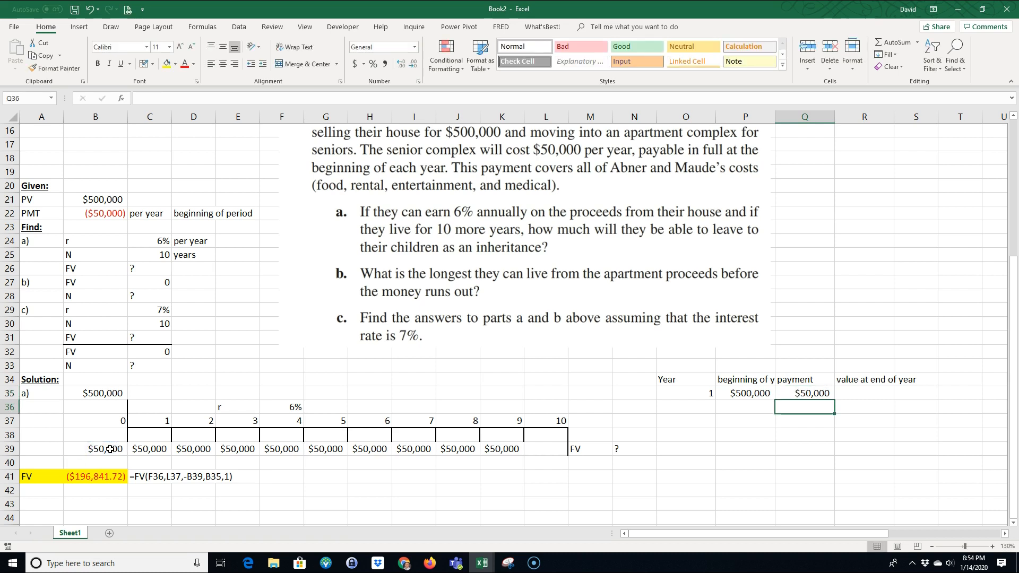
Step: Calculate year 1's ending value in R35 with the formula =(P35-Q35)*(1+$F$36)
left_click(853, 394)
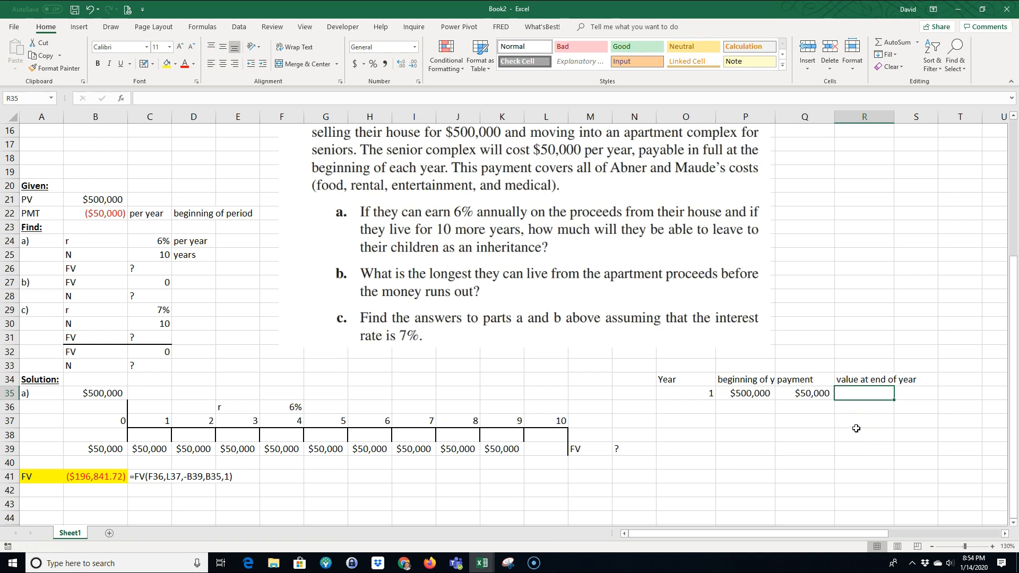
type("=")
left_click(741, 393)
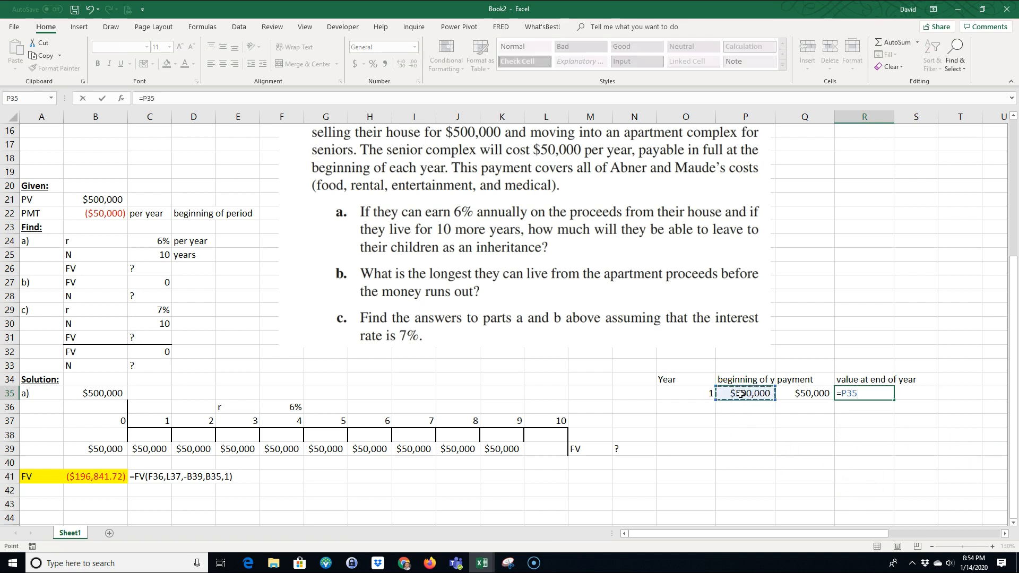
left_click(844, 394)
type("(")
left_click(866, 394)
left_click(809, 396)
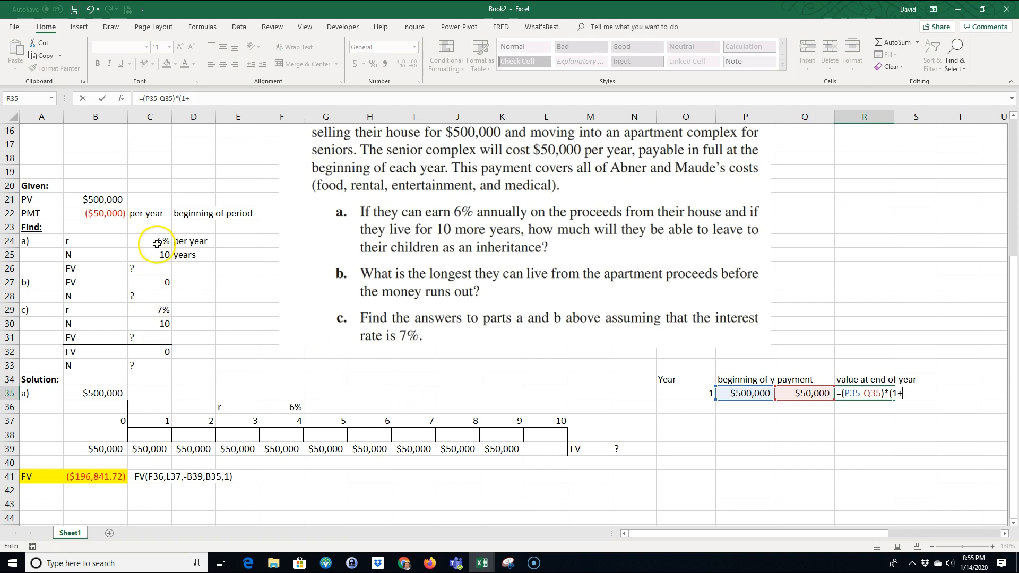
left_click(281, 406)
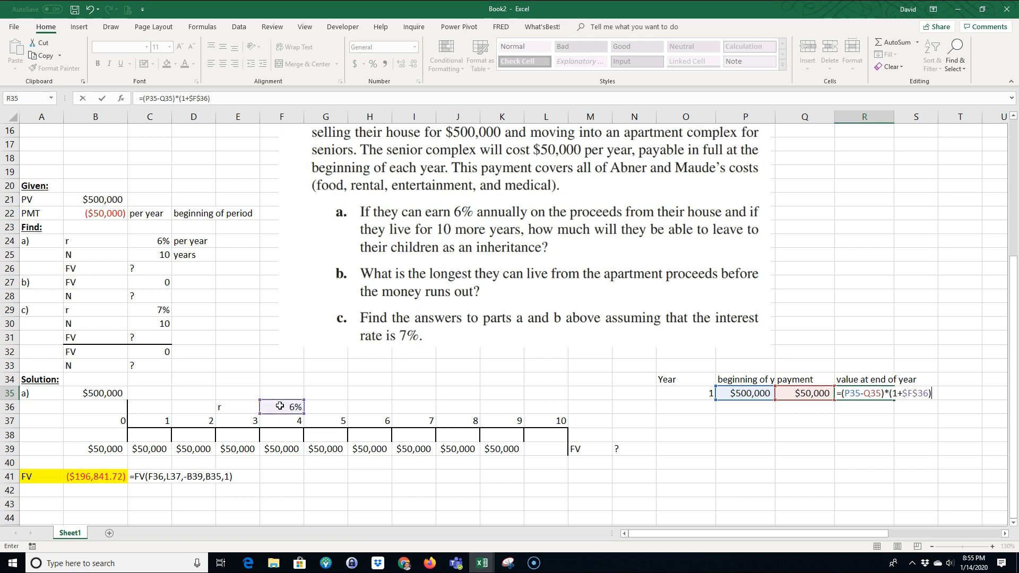
type(")")
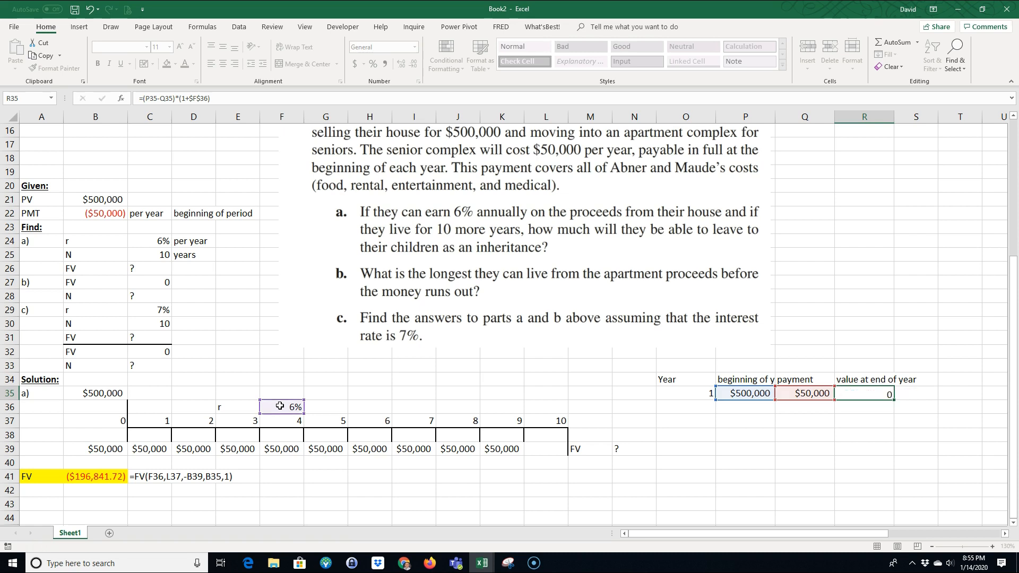
key("Return")
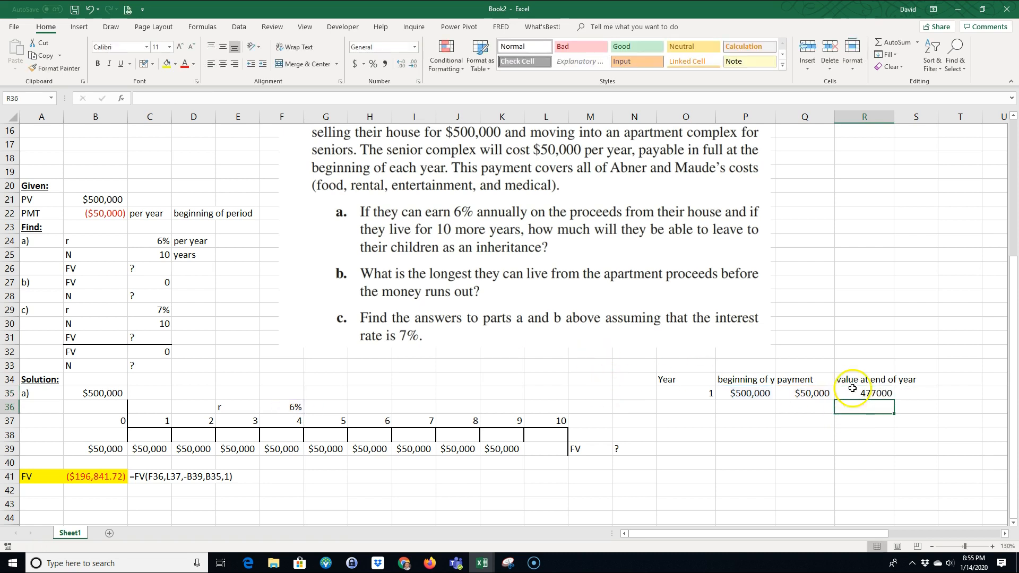
Step: Copy P35's currency format to R35 and widen columns R and P to fit their headings
left_click(760, 393)
left_click(53, 68)
left_click(865, 393)
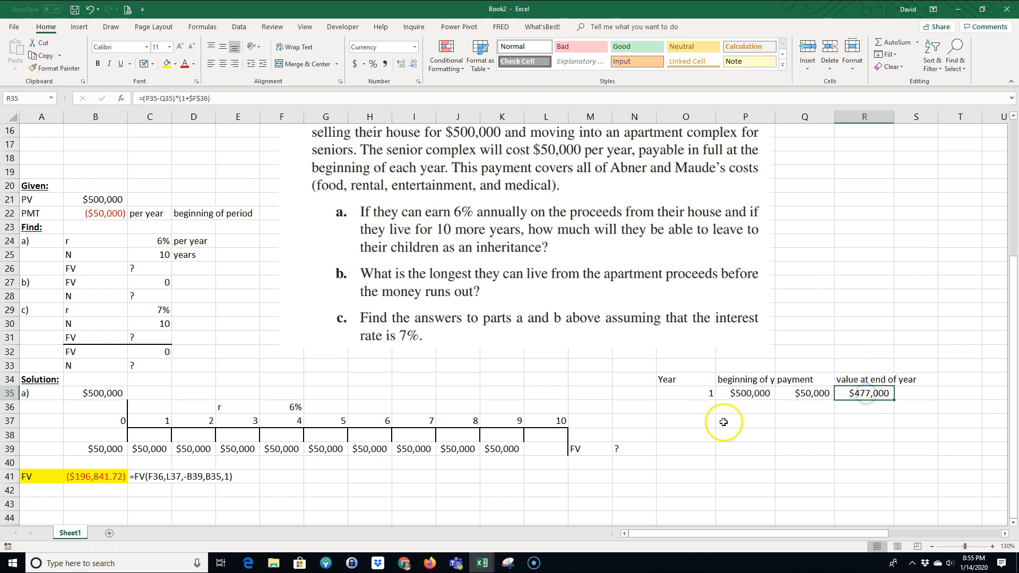
left_click_drag(892, 116, 914, 118)
left_click_drag(776, 117, 798, 118)
left_click(770, 439)
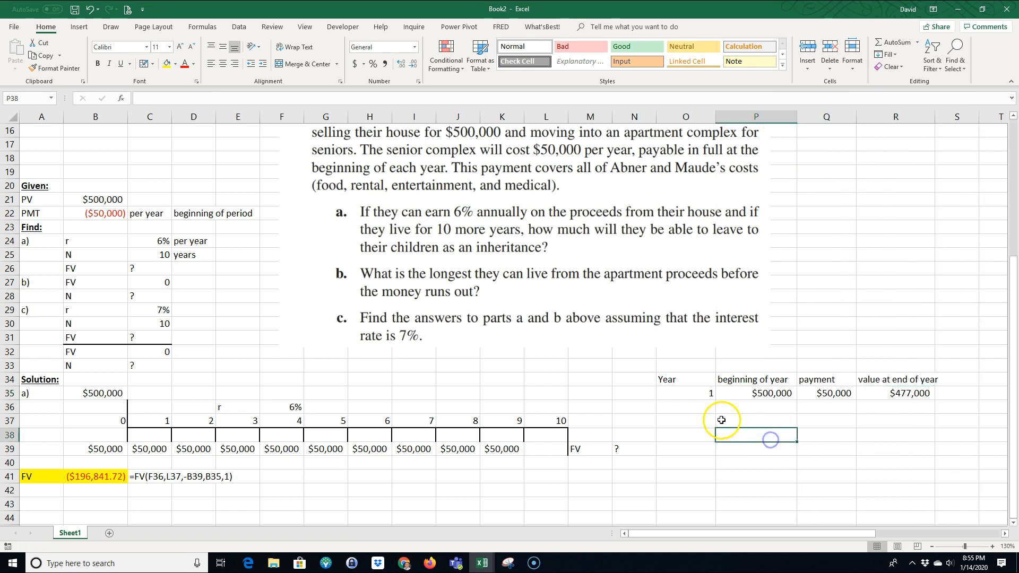
Step: Enter year 2 in O36 and link its beginning amount in P36 to year 1's ending value with =R35
left_click(695, 405)
type("2")
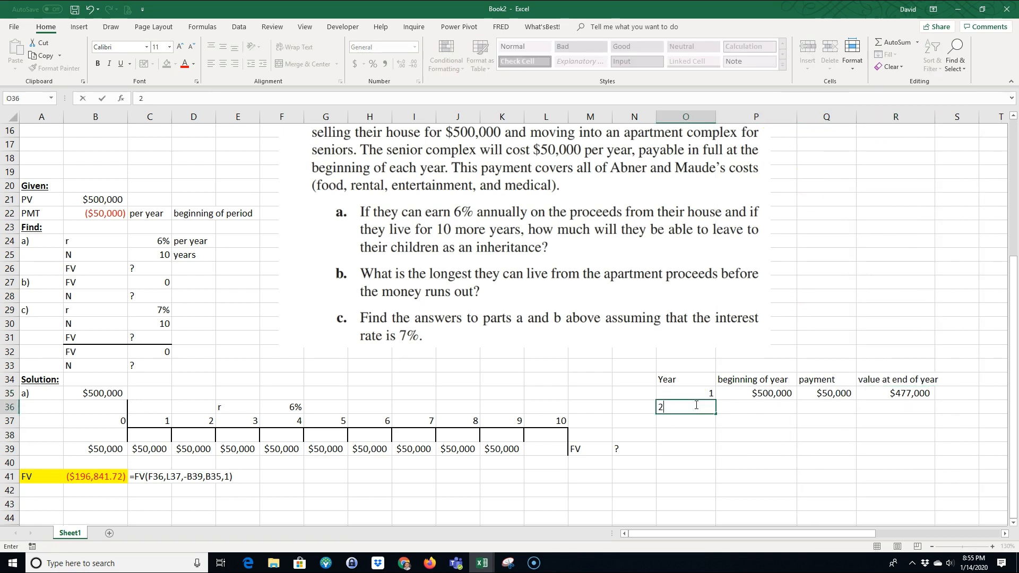
key("Tab")
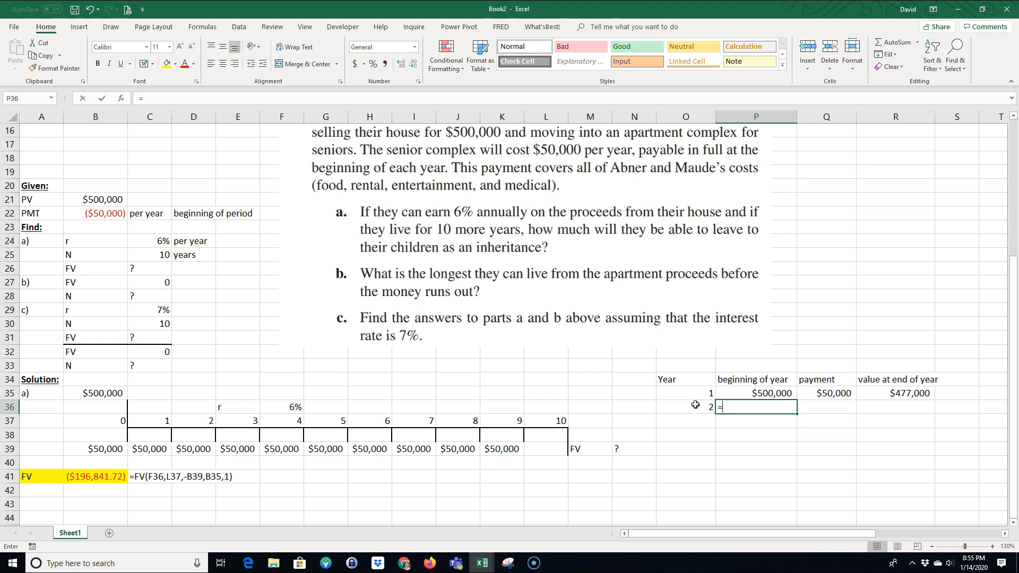
type("=")
left_click(877, 395)
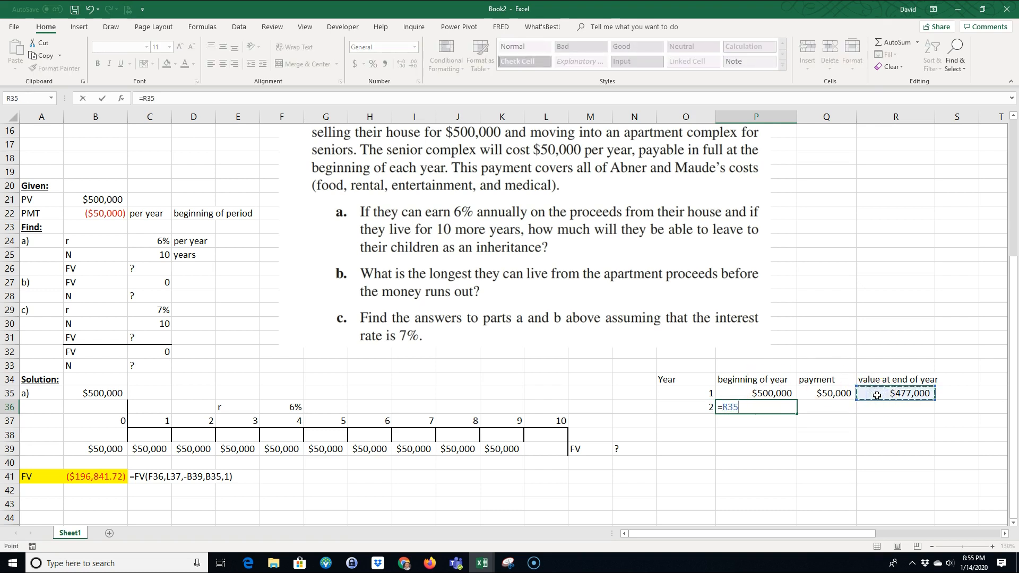
key("Return")
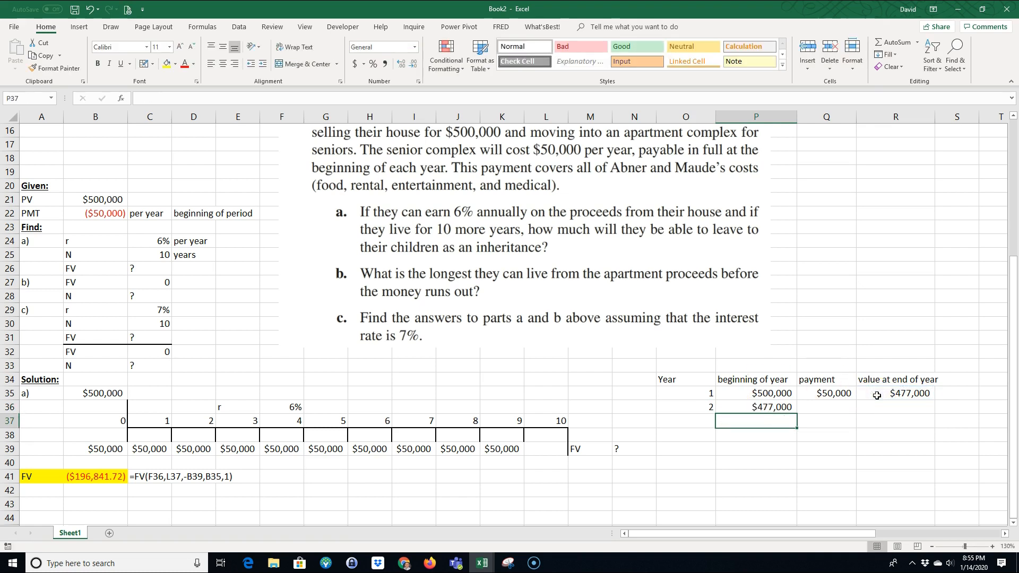
Step: Fill the payment formula from Q35 and the ending-value formula from R35 down to row 36
left_click(844, 394)
left_click_drag(858, 400, 852, 411)
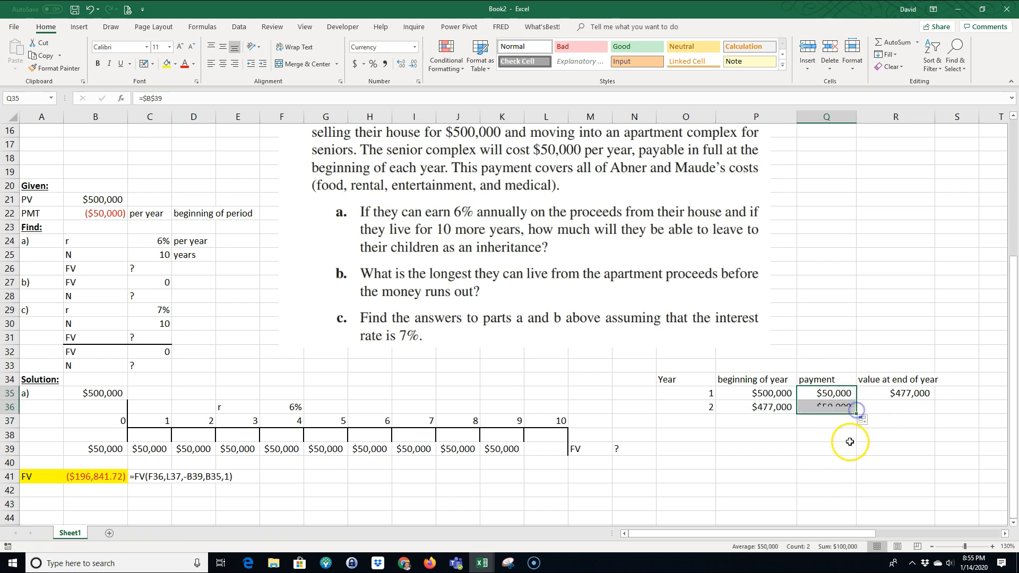
left_click(917, 398)
left_click_drag(936, 399, 936, 412)
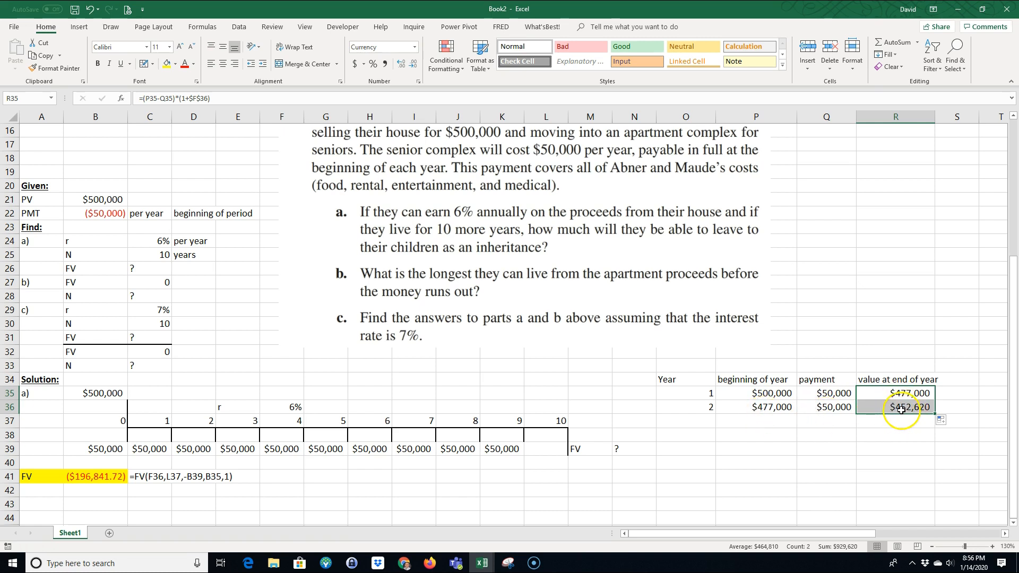
Step: Show the currency amounts in P35:R36 with two decimal places
left_click(280, 408)
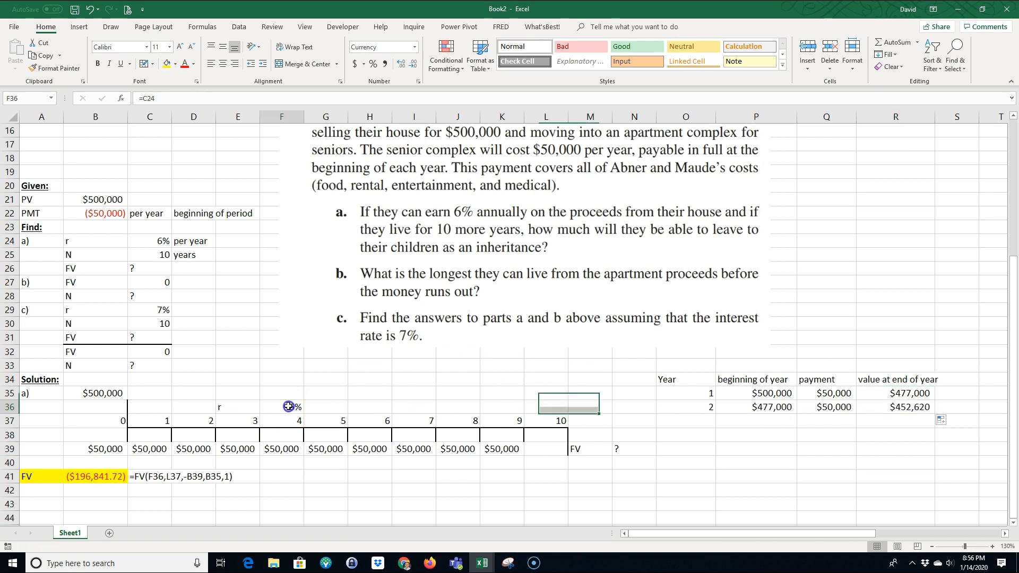
left_click_drag(746, 394, 905, 408)
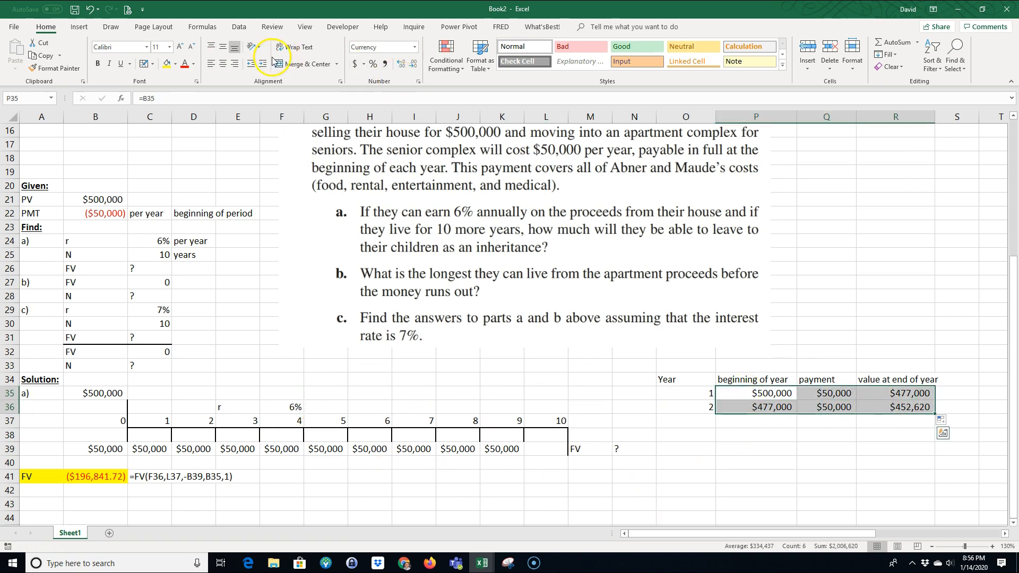
left_click(400, 64)
left_click(400, 64)
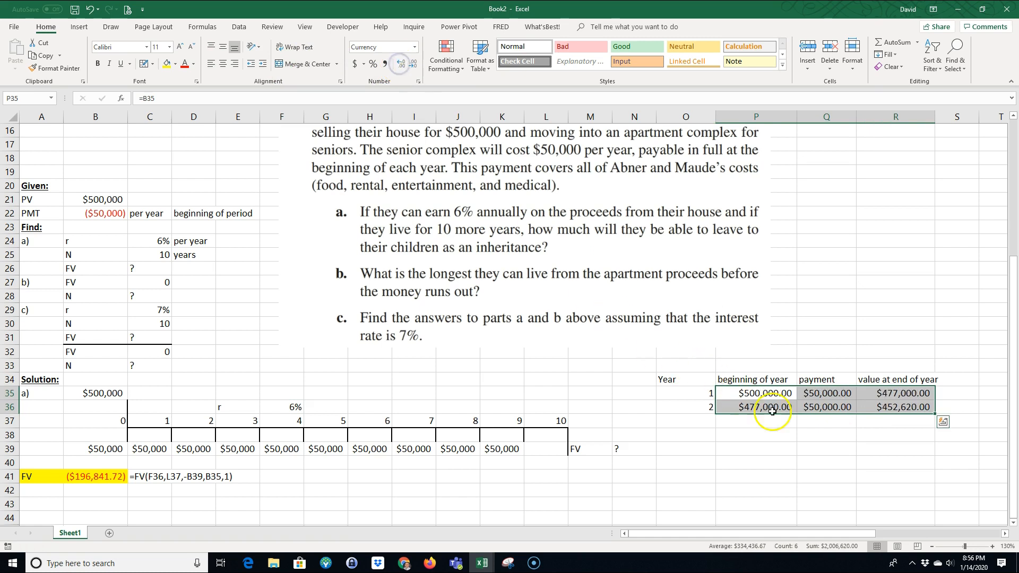
left_click(807, 463)
Step: Enter year 3 in O37 and fill the formulas from P36:R36 down into row 37
left_click(702, 420)
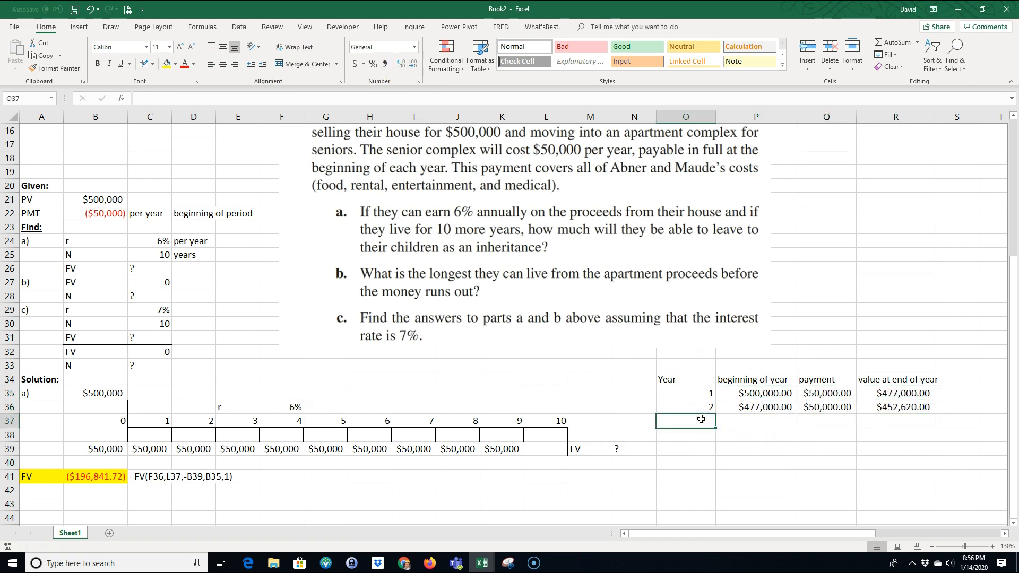
type("3")
key("Return")
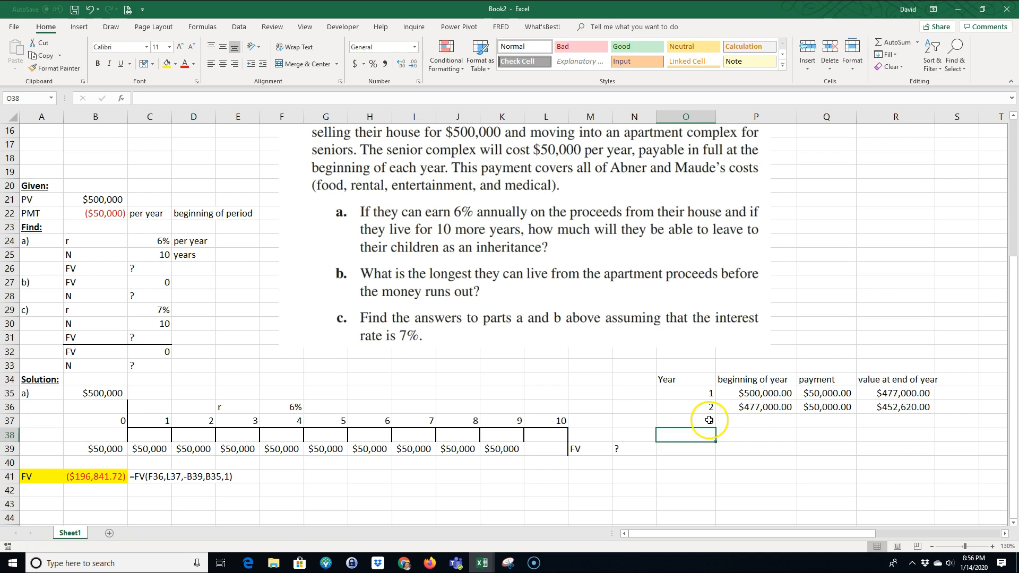
left_click_drag(754, 407, 935, 421)
Step: Extend the year series and its formulas in columns O through R down to year 10 in row 44
left_click_drag(689, 393, 884, 394)
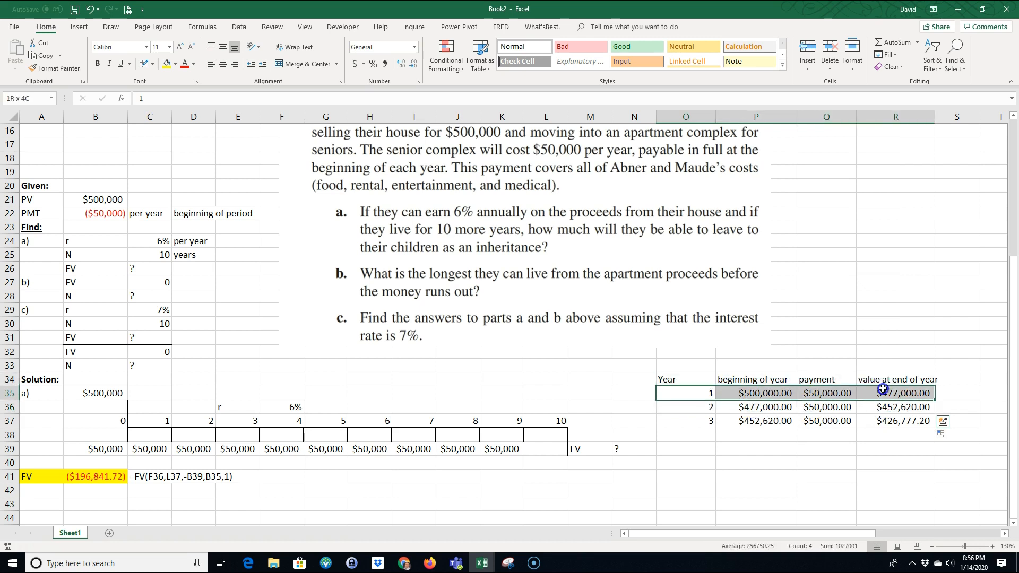
left_click_drag(690, 420, 926, 491)
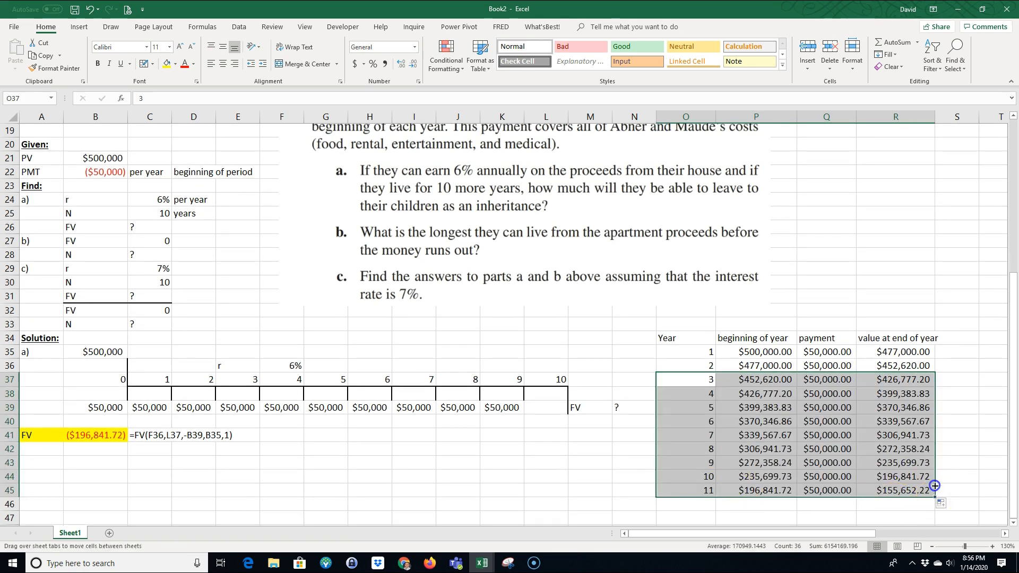
left_click_drag(935, 497, 935, 481)
Step: Highlight year 10's ending value in R44 with yellow fill and compare it with the FV result in B41
left_click(900, 477)
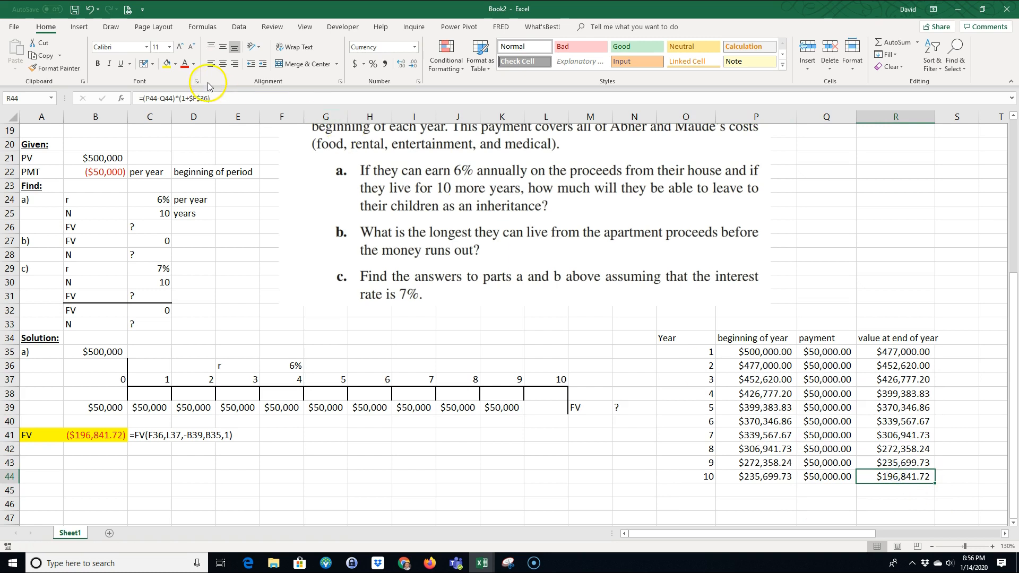
left_click(168, 63)
left_click(101, 433)
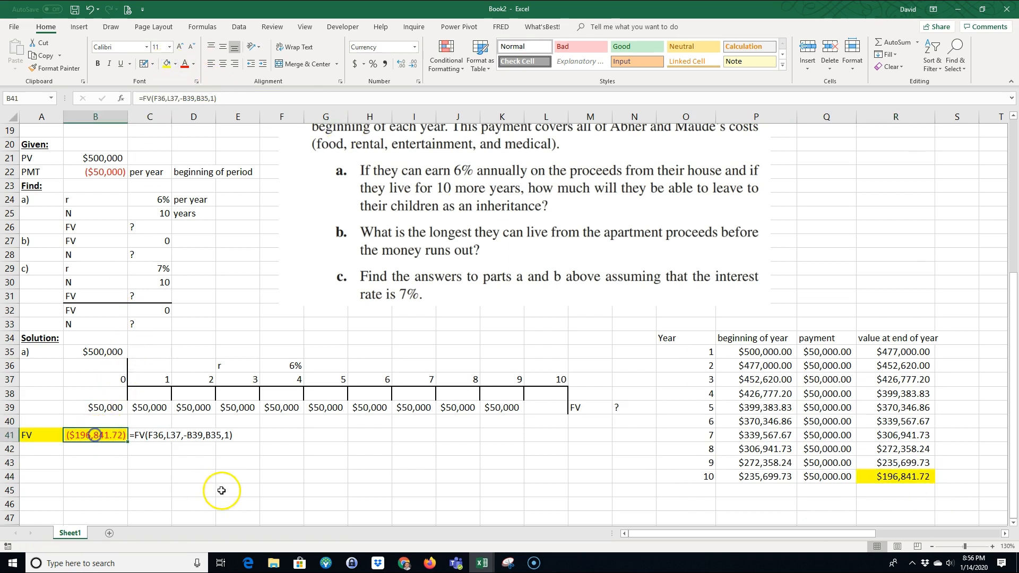
left_click(886, 477)
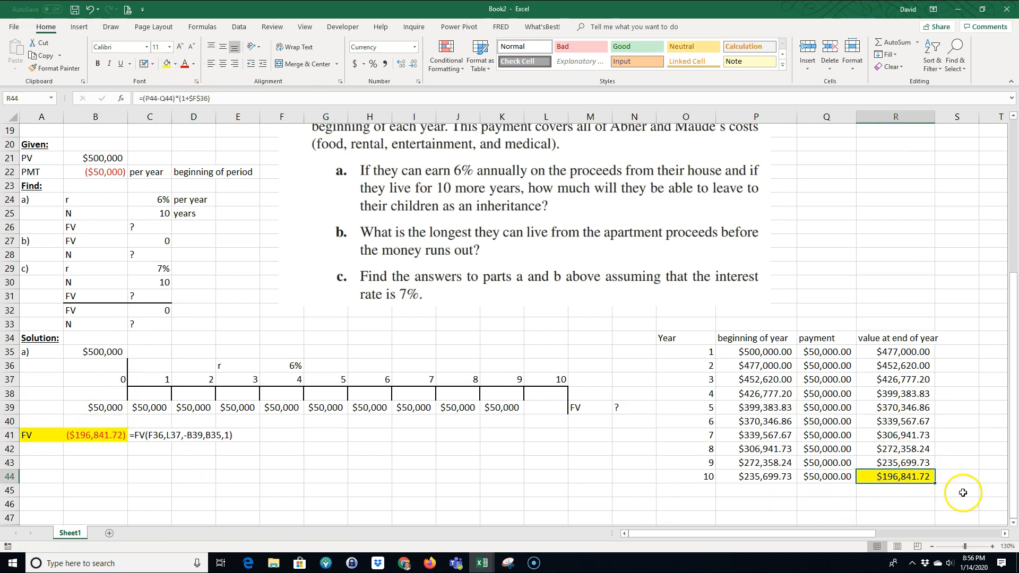
Step: Display R35's formula as text in S35 with FORMULATEXT and fill it down through S44
left_click(1005, 535)
left_click(1005, 535)
left_click_drag(846, 360, 849, 352)
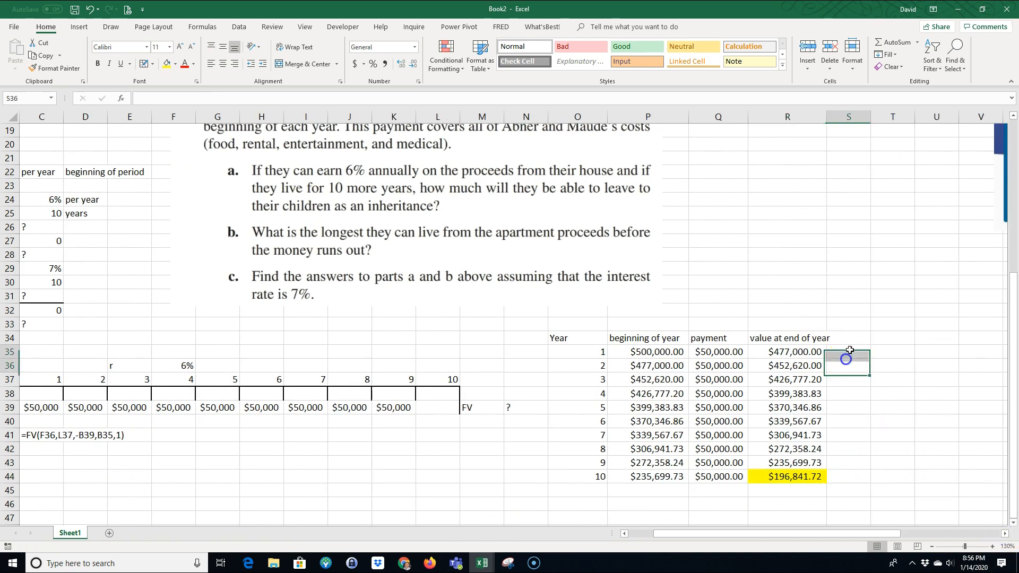
left_click(850, 351)
type("=form")
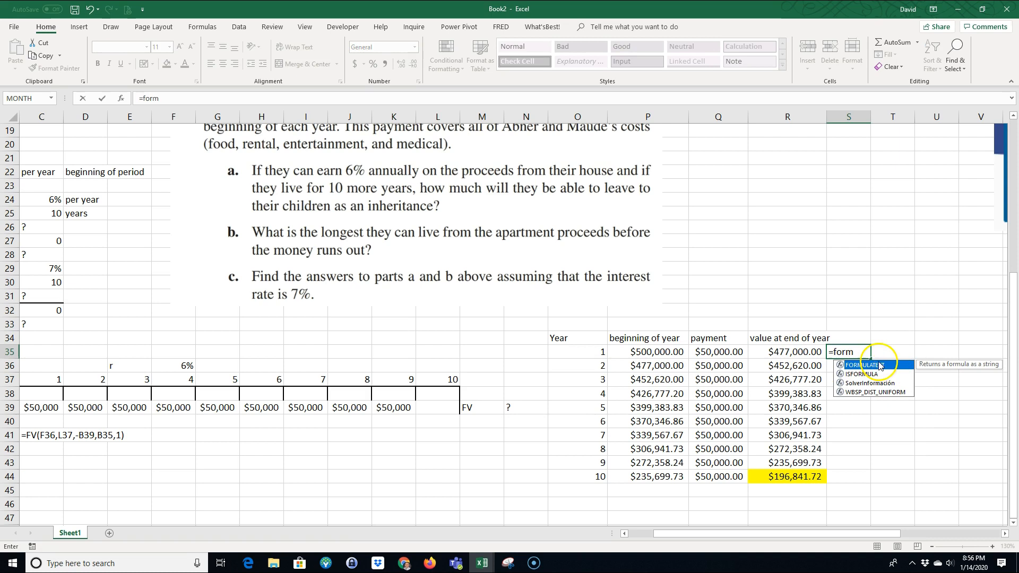
left_click(871, 365)
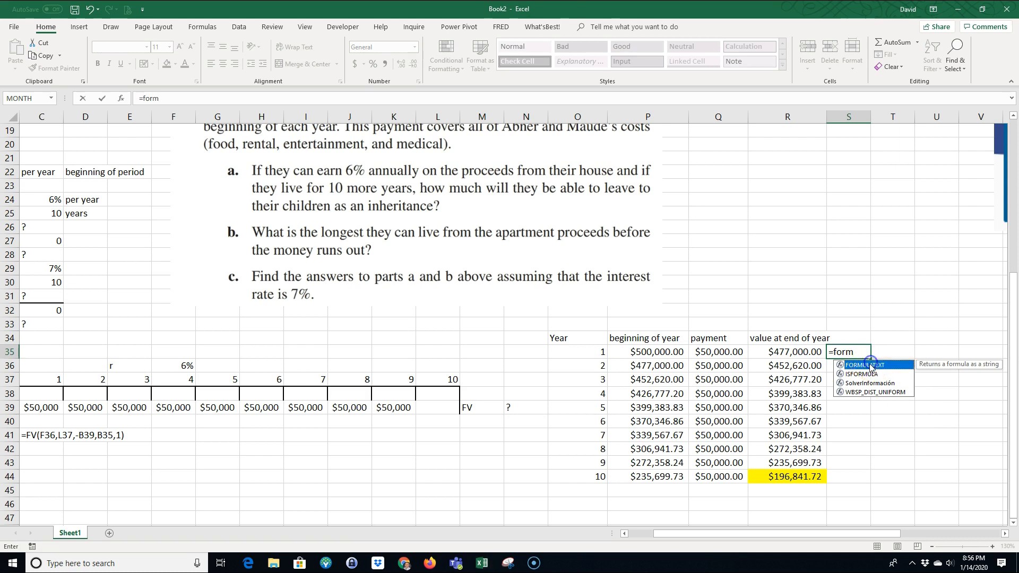
double_click(871, 365)
left_click(793, 352)
key("Return")
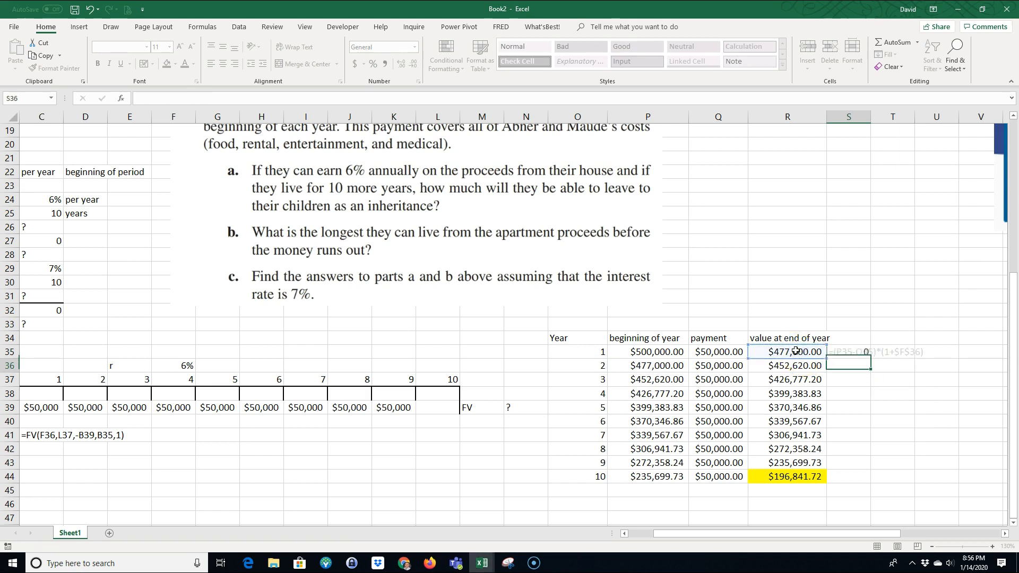
left_click(865, 352)
left_click_drag(870, 360, 855, 478)
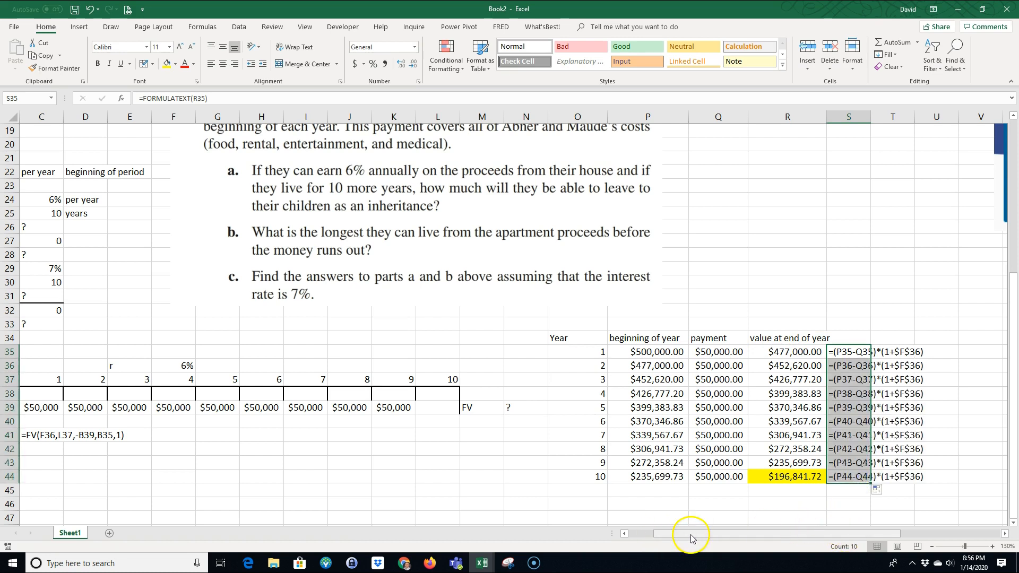
Step: Start part b's solution by entering the labels b) in A43 and N in B43
left_click_drag(692, 539, 666, 538)
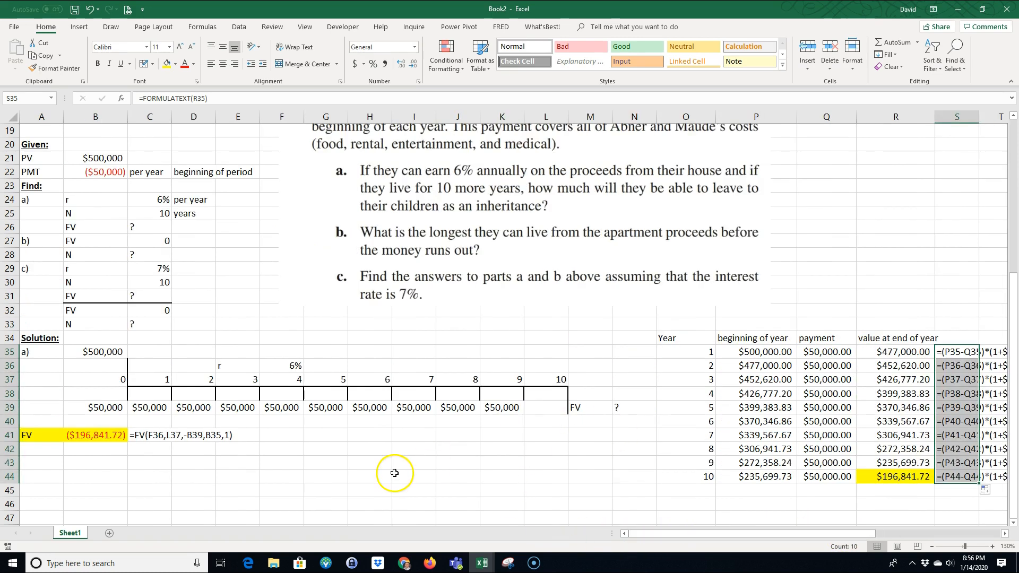
left_click(35, 461)
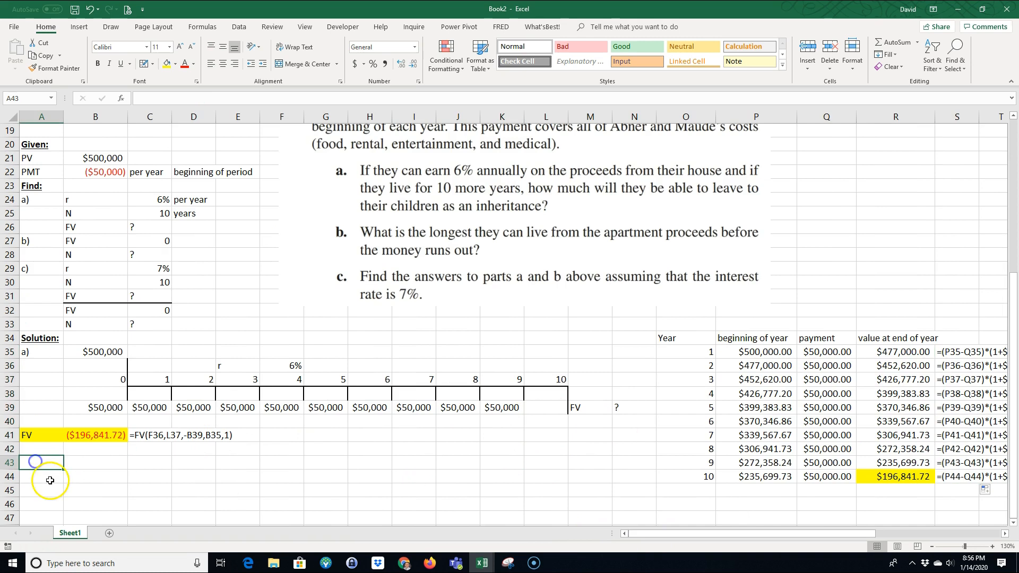
type("b")
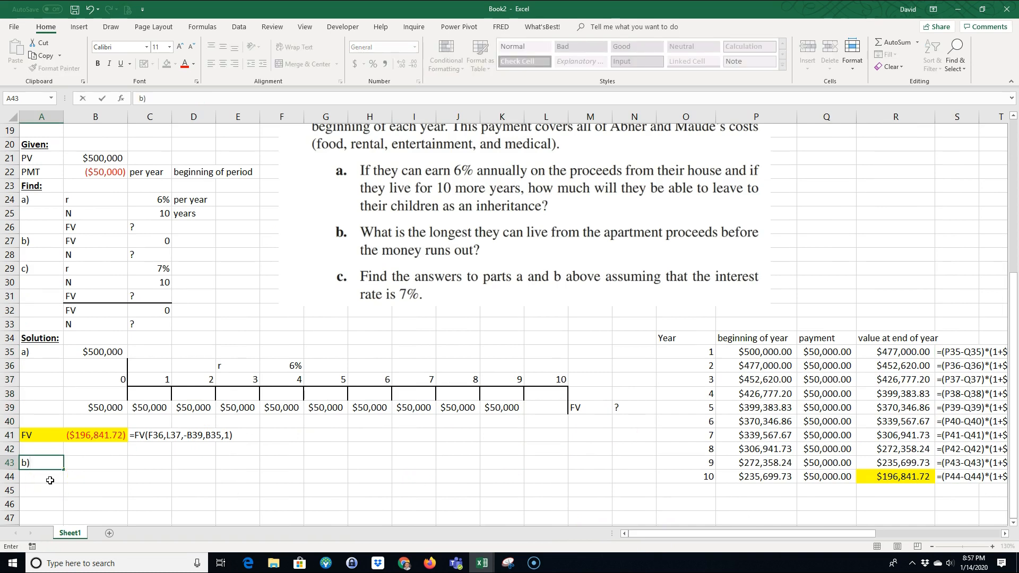
type(")")
key("Tab")
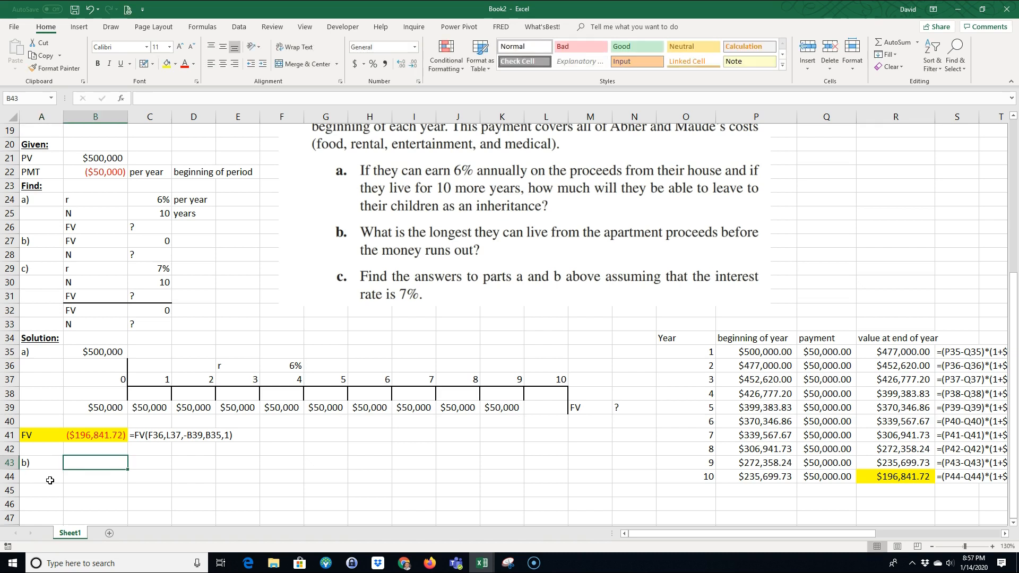
type("N")
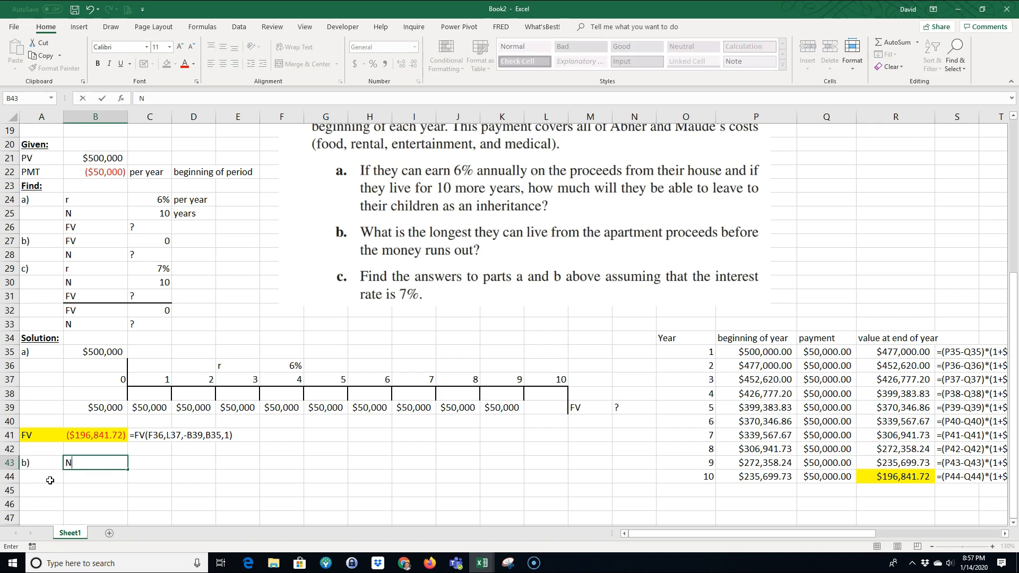
key("Tab")
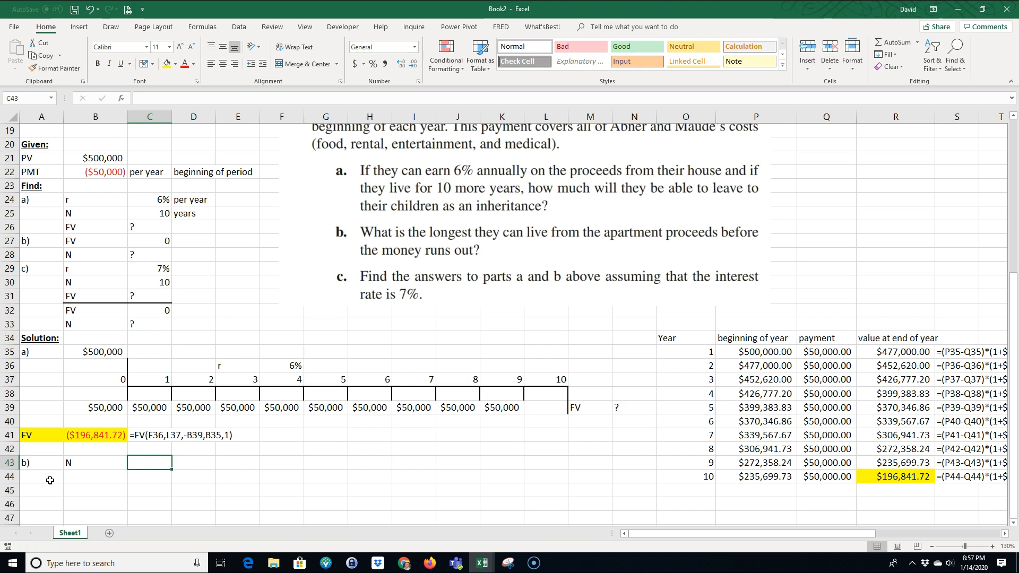
Step: Calculate the number of years in C43 with =NPER(F36,-B39,B35,0,1), using zero future value and beginning-of-period payments
type("=")
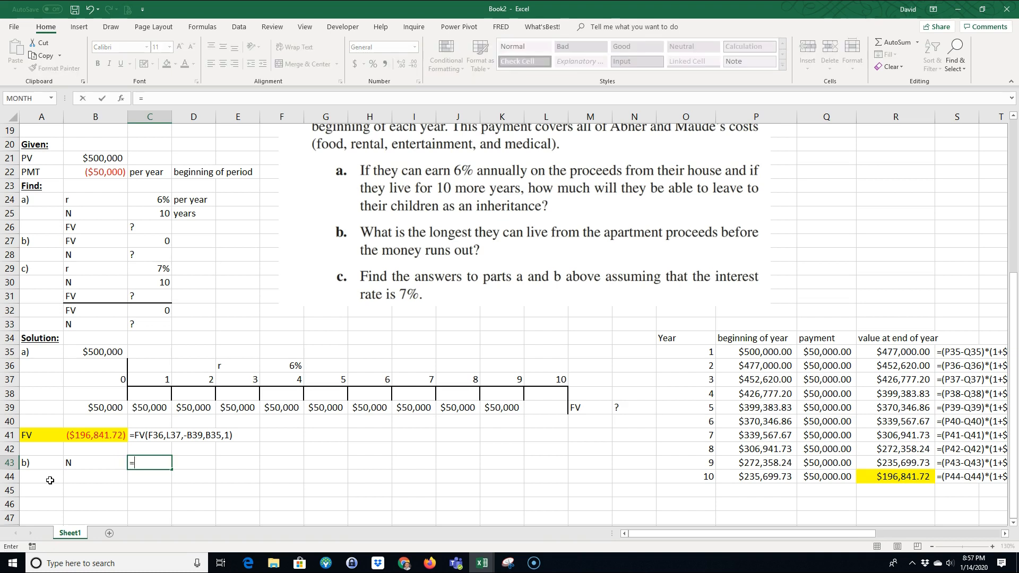
type("nep")
type("r")
key("BackSpace")
key("BackSpace")
key("BackSpace")
type("per")
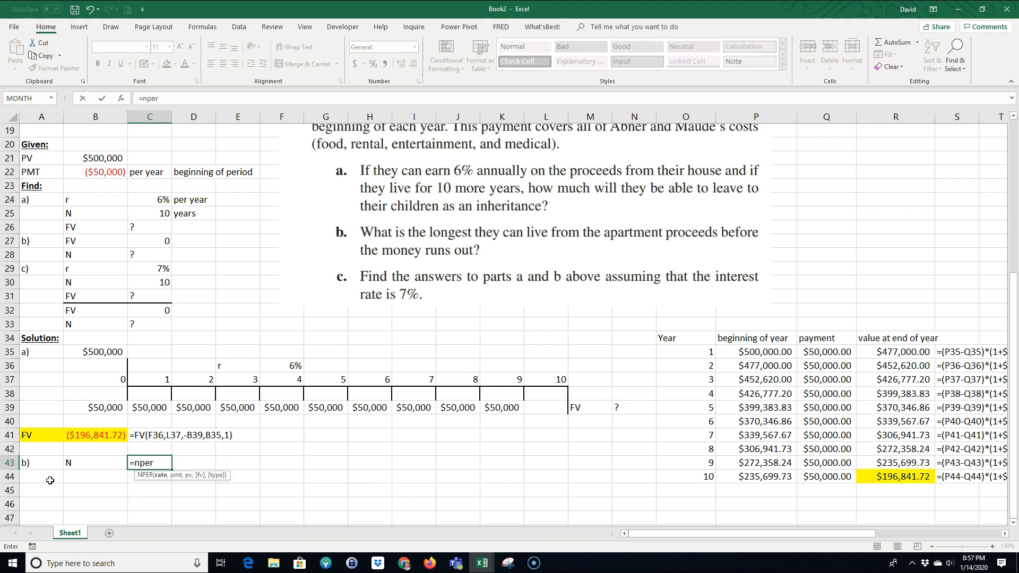
type("(")
left_click(278, 365)
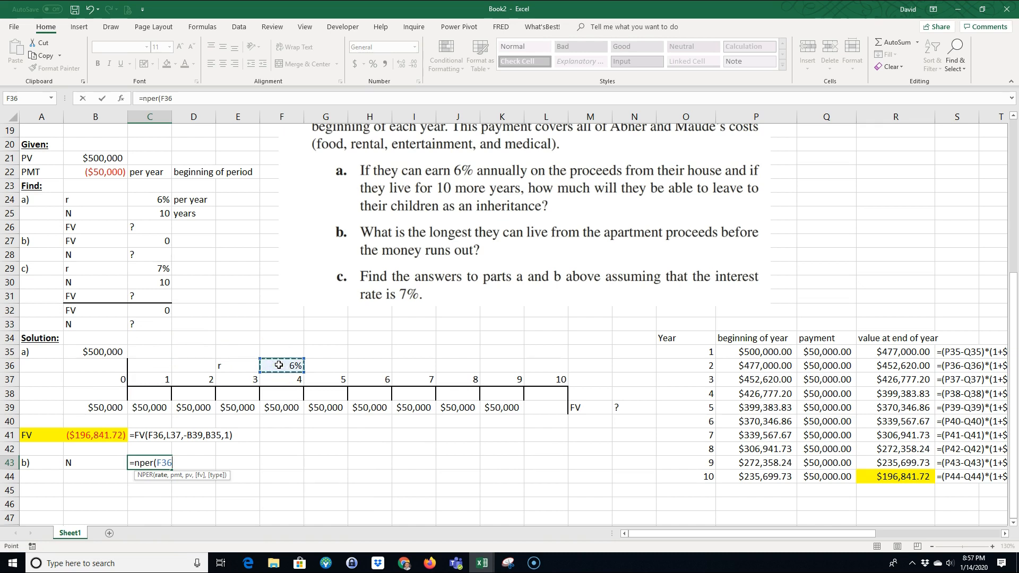
type(",-")
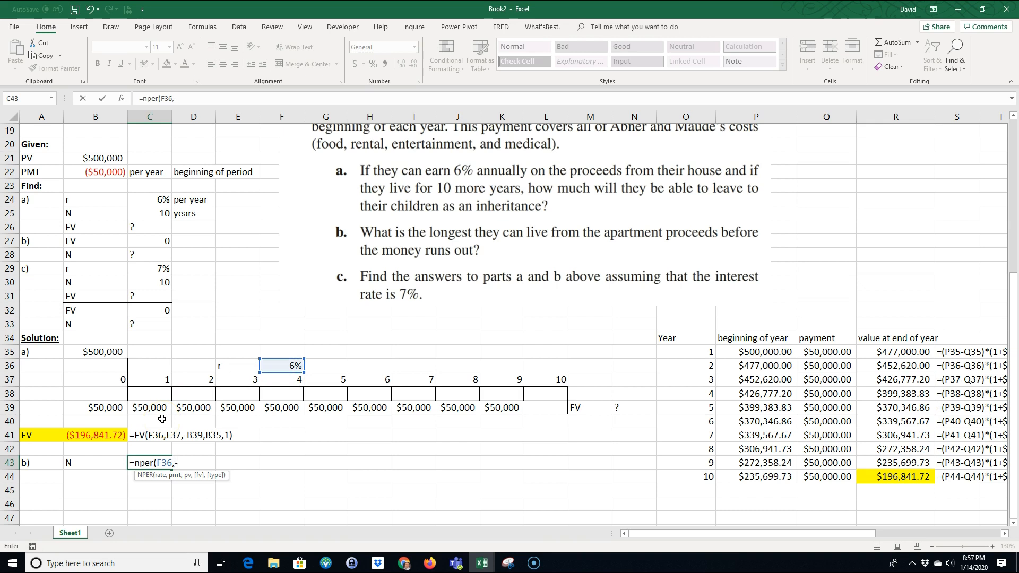
left_click(104, 408)
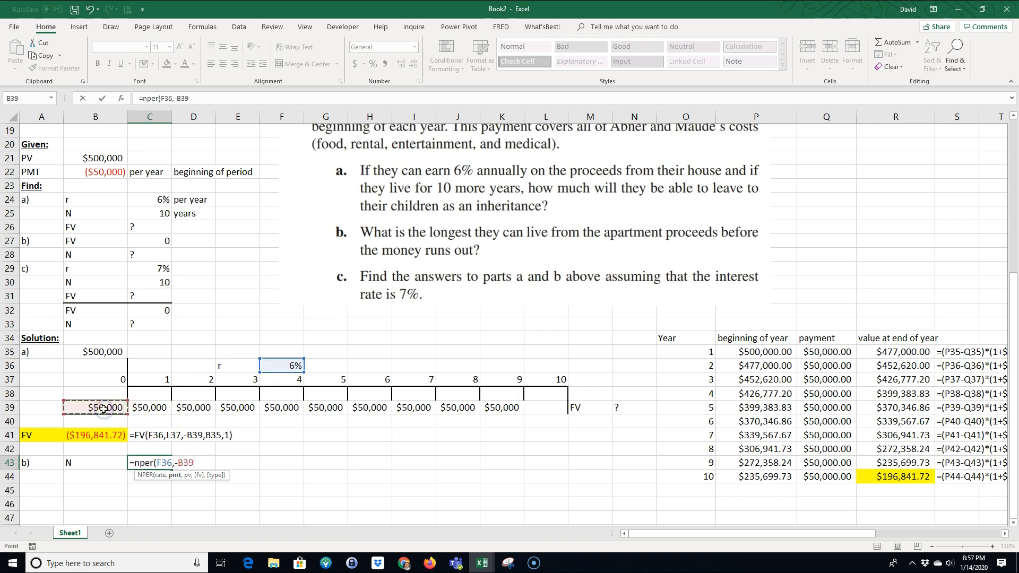
type(",")
left_click(106, 352)
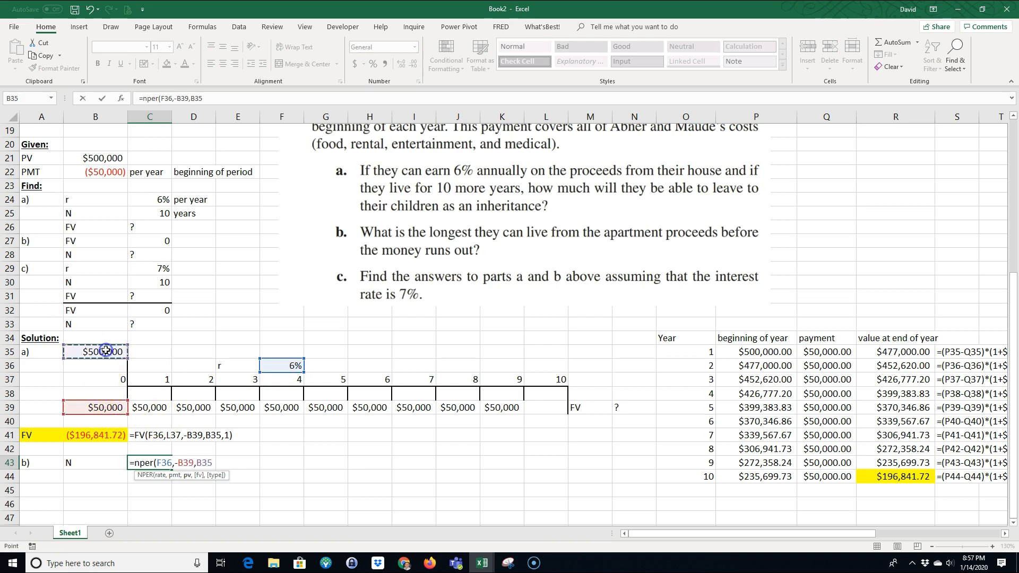
type(",")
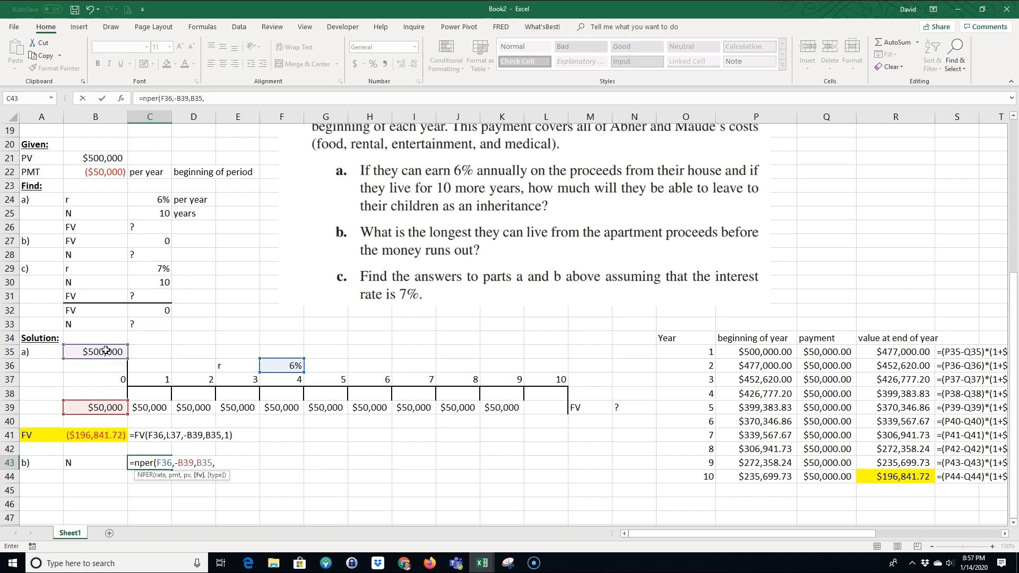
type("0,")
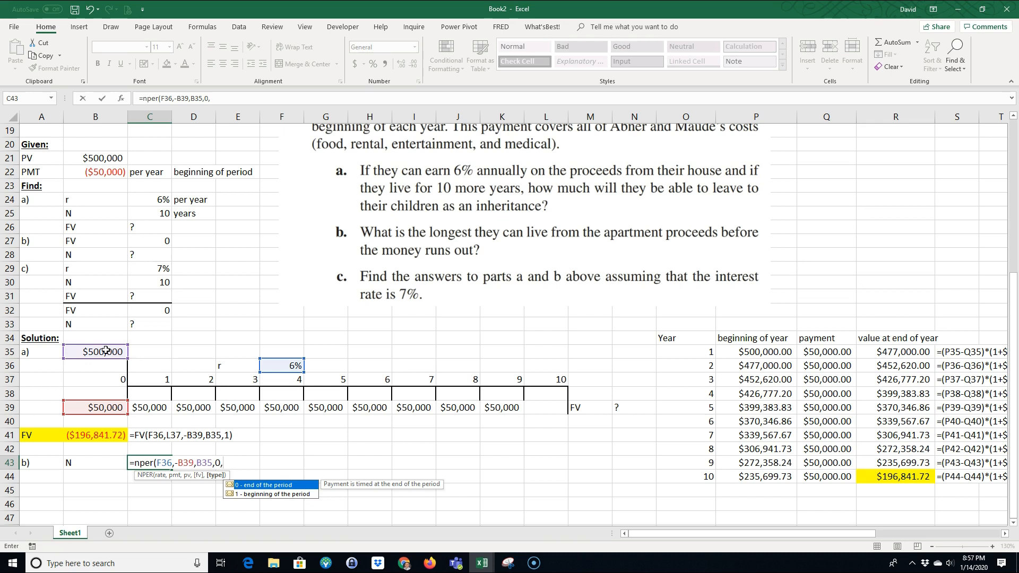
type("1")
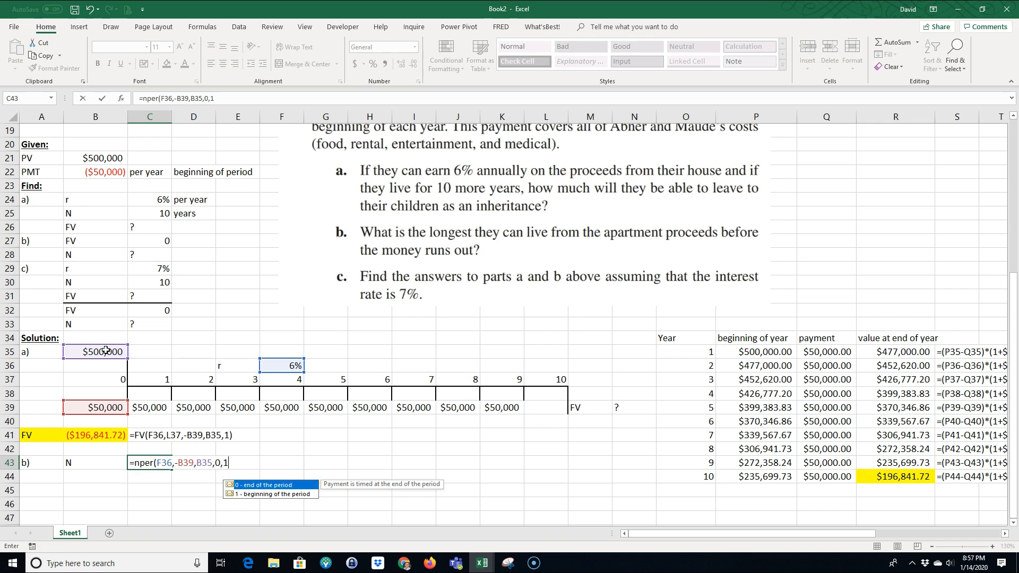
key("Return")
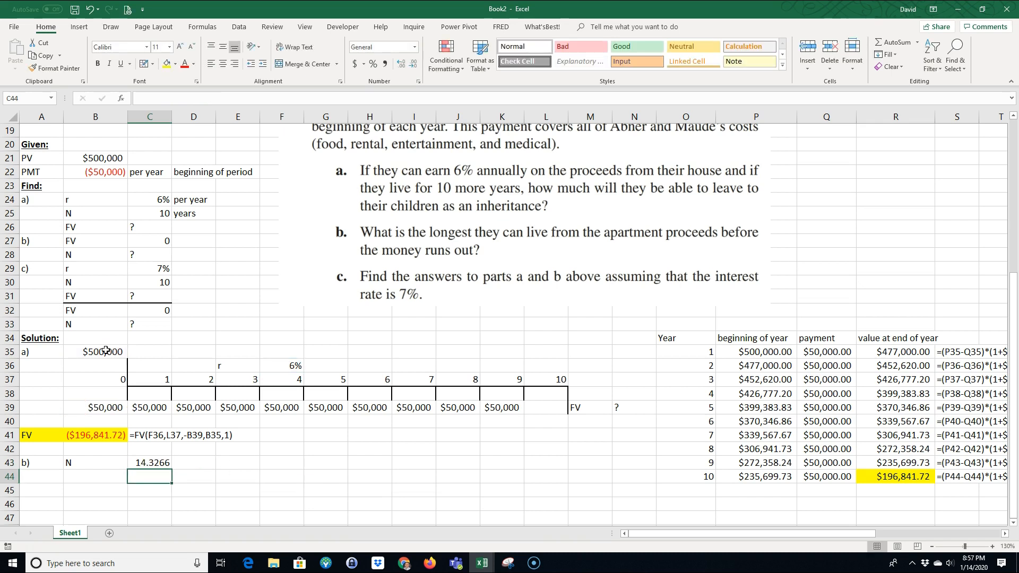
Step: Show the NPER result in C43 with two decimal places and highlight B43:C43 with yellow fill
left_click(151, 464)
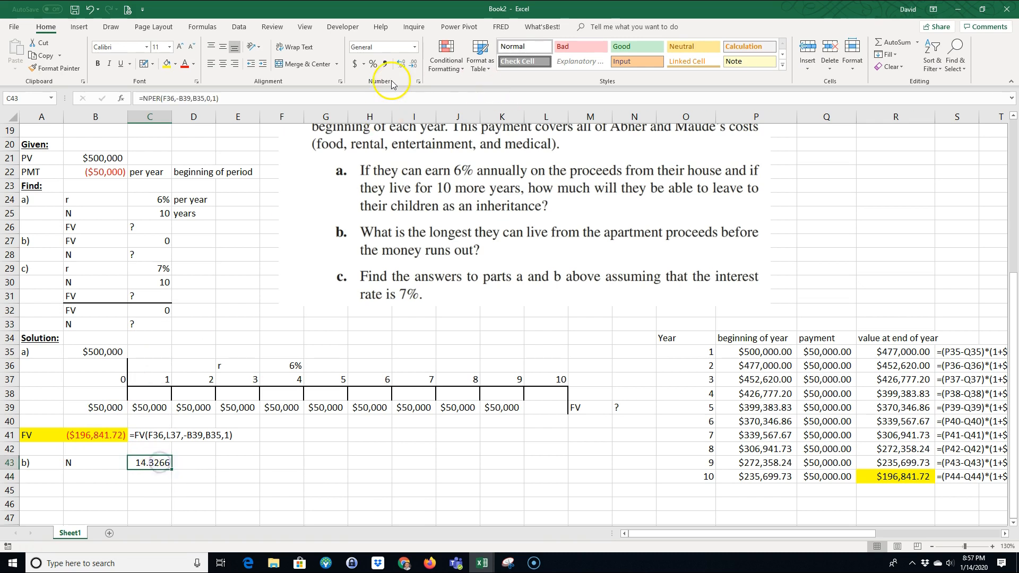
left_click(402, 64)
left_click(401, 64)
left_click(416, 66)
left_click(416, 66)
left_click(416, 66)
left_click(417, 66)
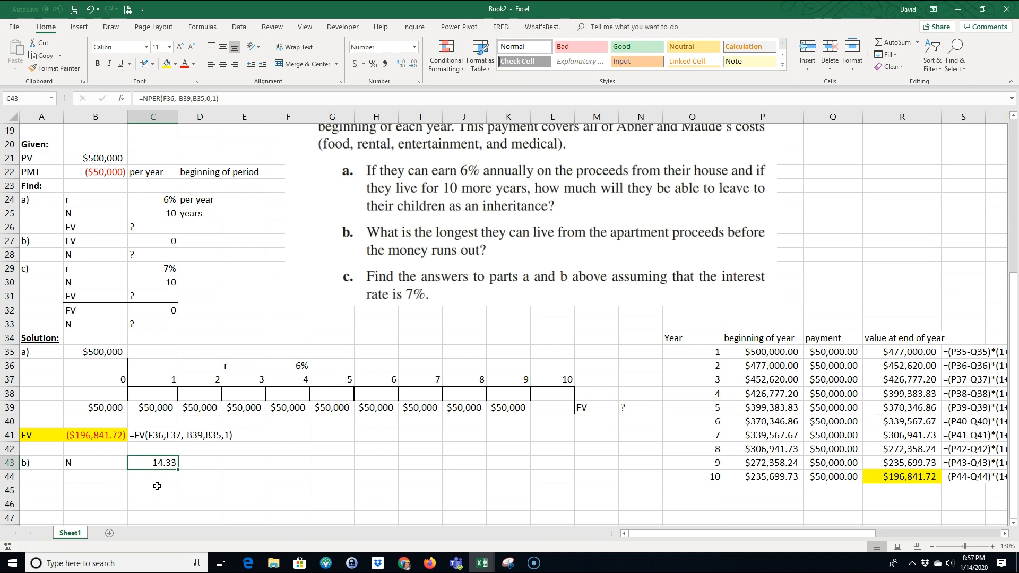
left_click_drag(88, 463, 159, 463)
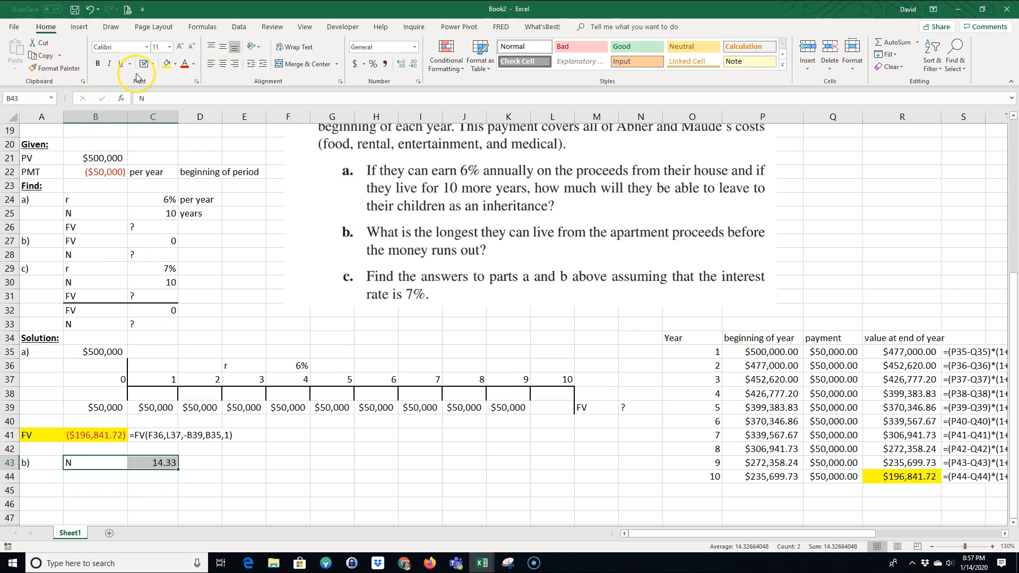
left_click(168, 63)
Step: Enter the unit years in D43 and display C43's formula as text in E43 with FORMULATEXT
left_click(207, 463)
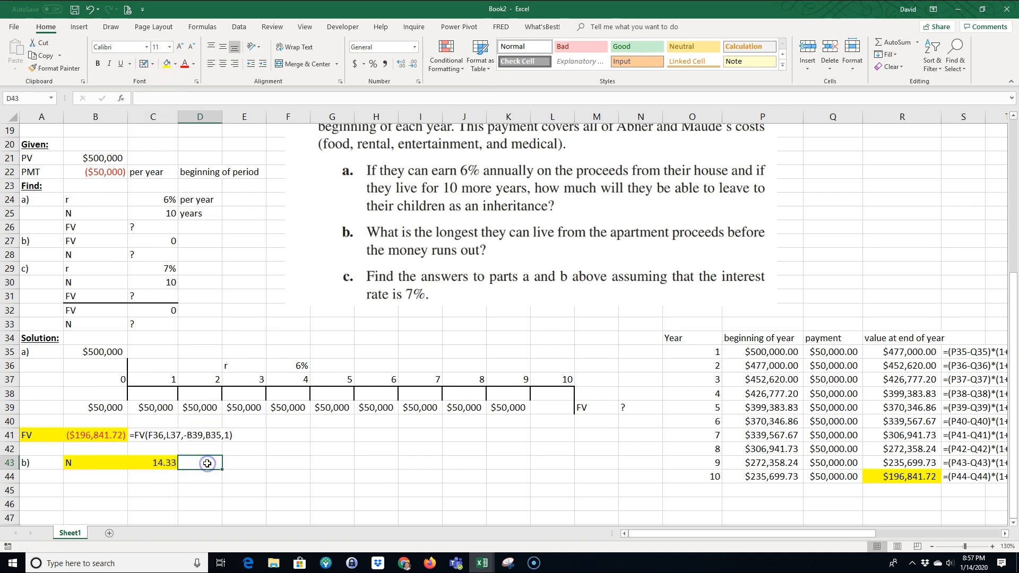
type("years")
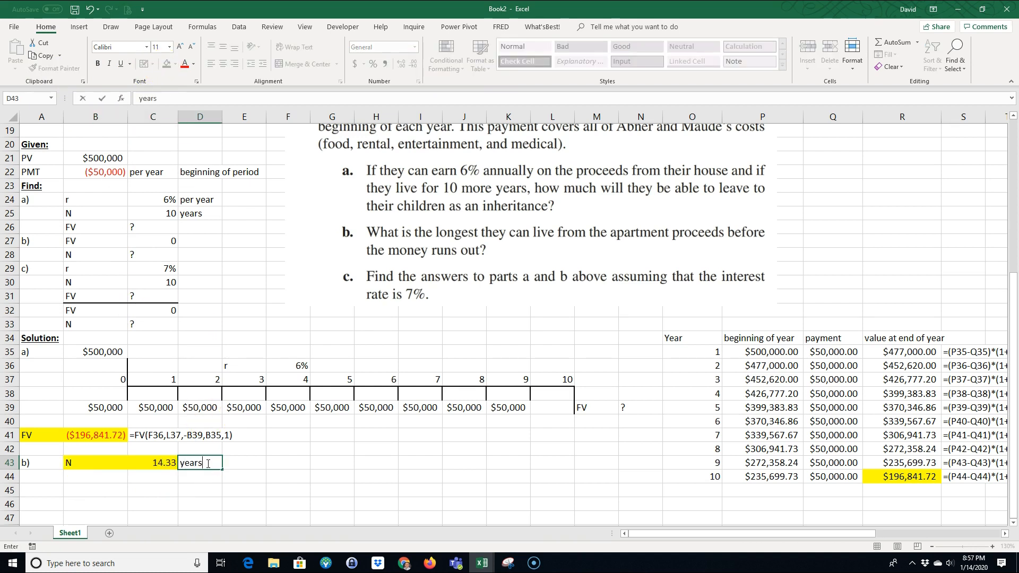
key("Tab")
type("=form")
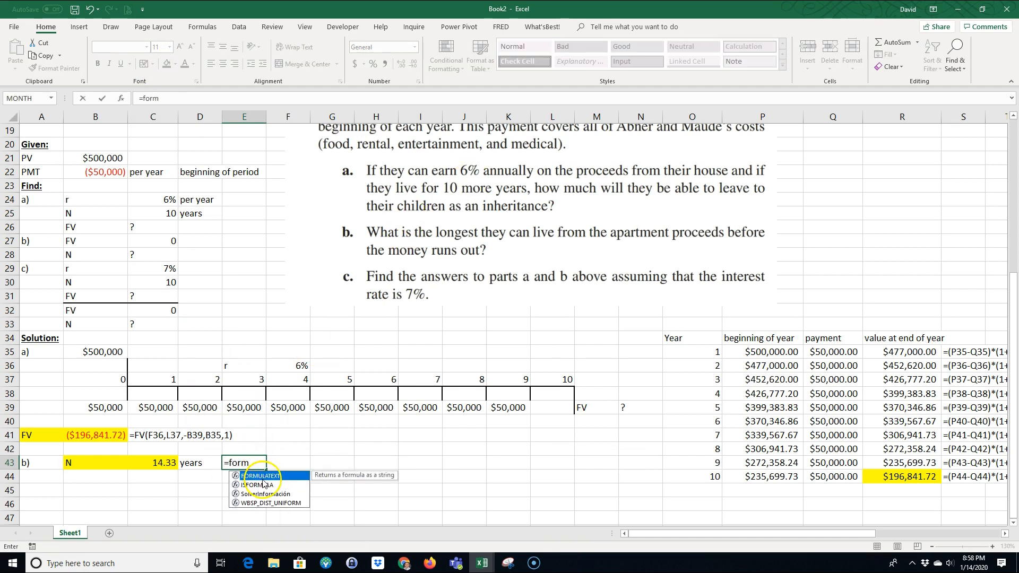
double_click(260, 476)
left_click(168, 462)
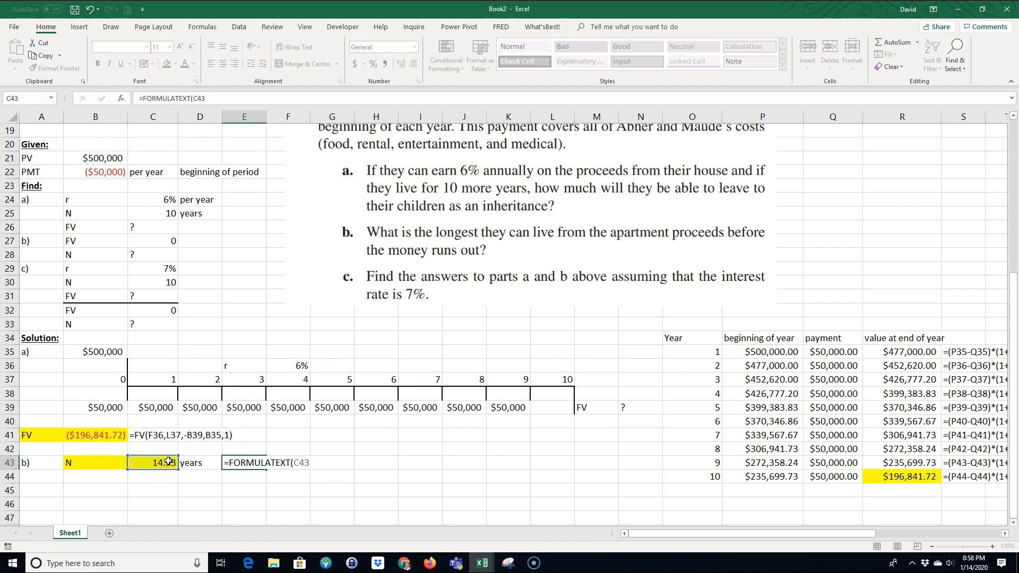
key("Return")
Step: Start part c's solution by entering the labels c) in A45 and FV in B45
left_click(35, 491)
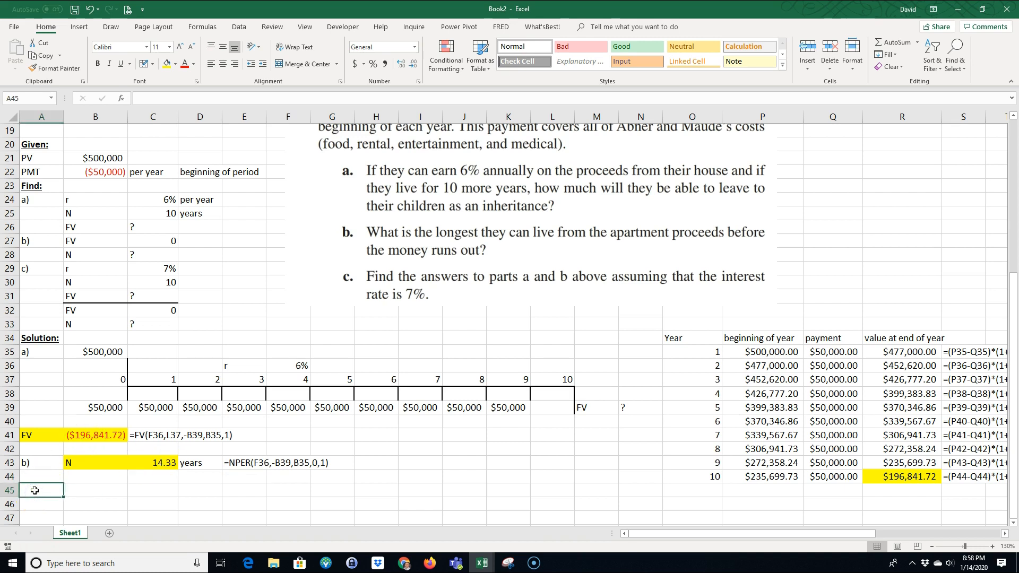
type("c")
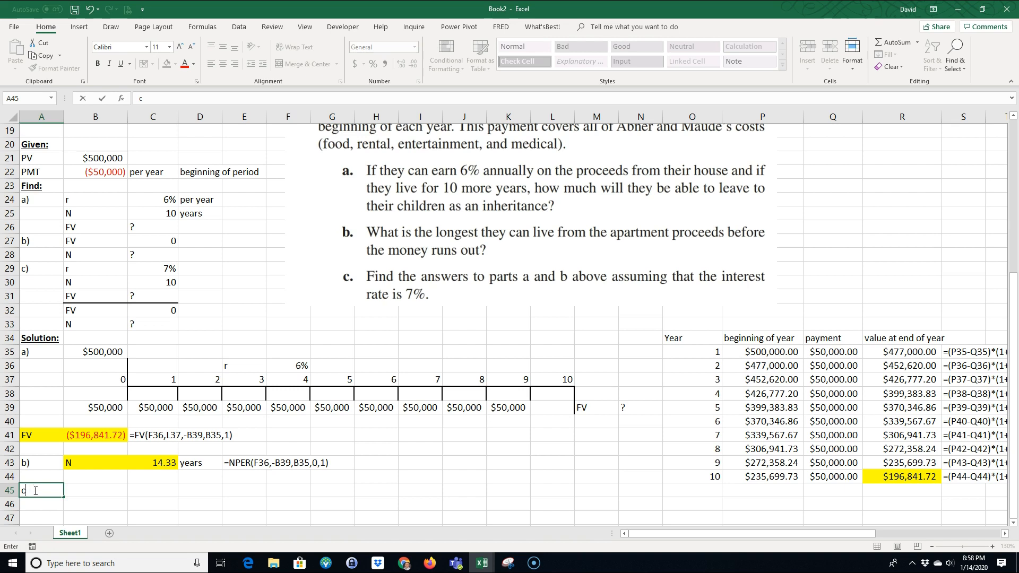
type(")")
key("Tab")
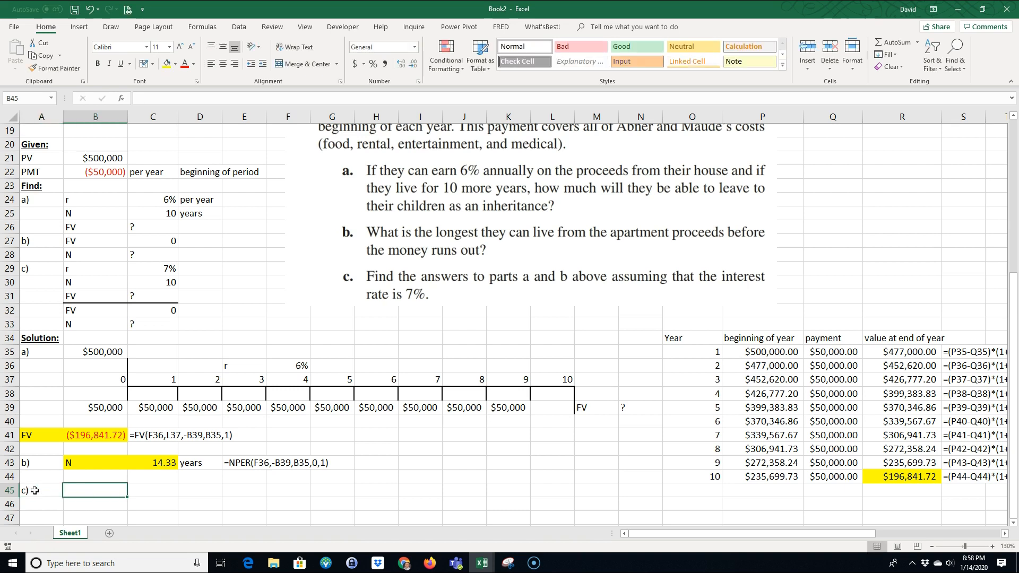
type("FV")
key("Tab")
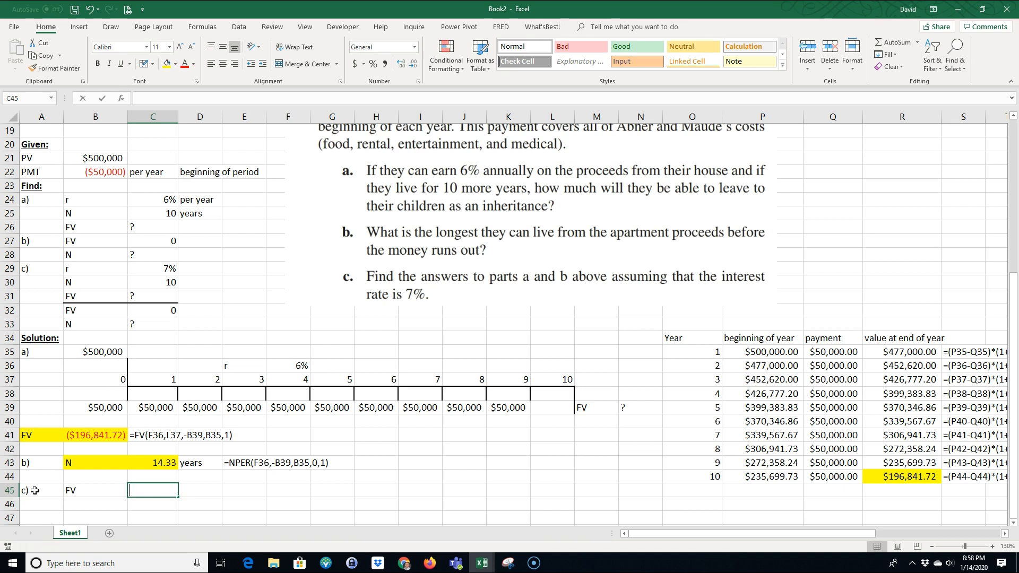
Step: Calculate part c's future value in C45 with =FV(C29,L37,-B39,B35,1), using the 7% rate and beginning-of-period payments
type("=FV(")
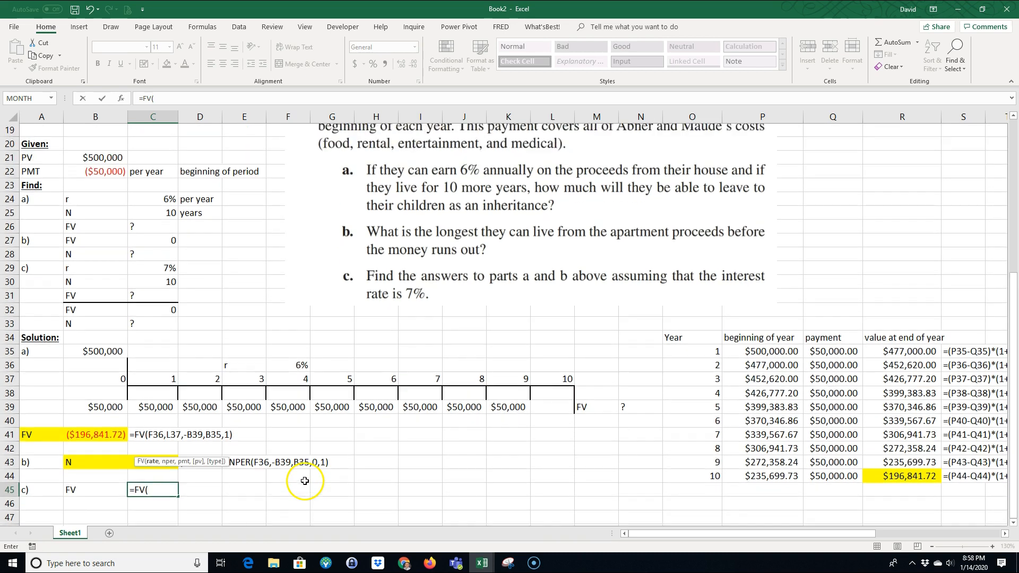
left_click(160, 268)
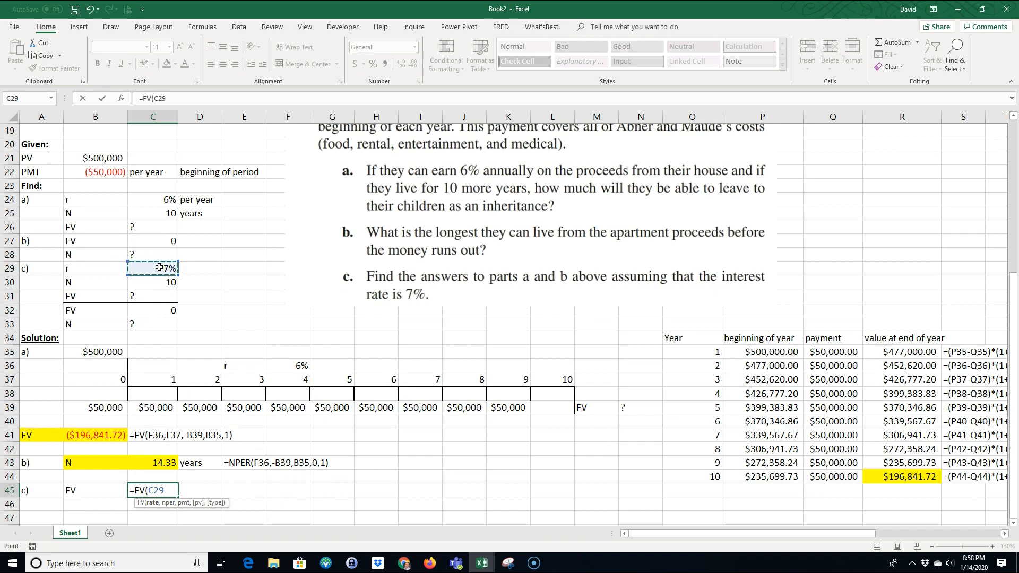
type(",")
left_click(554, 379)
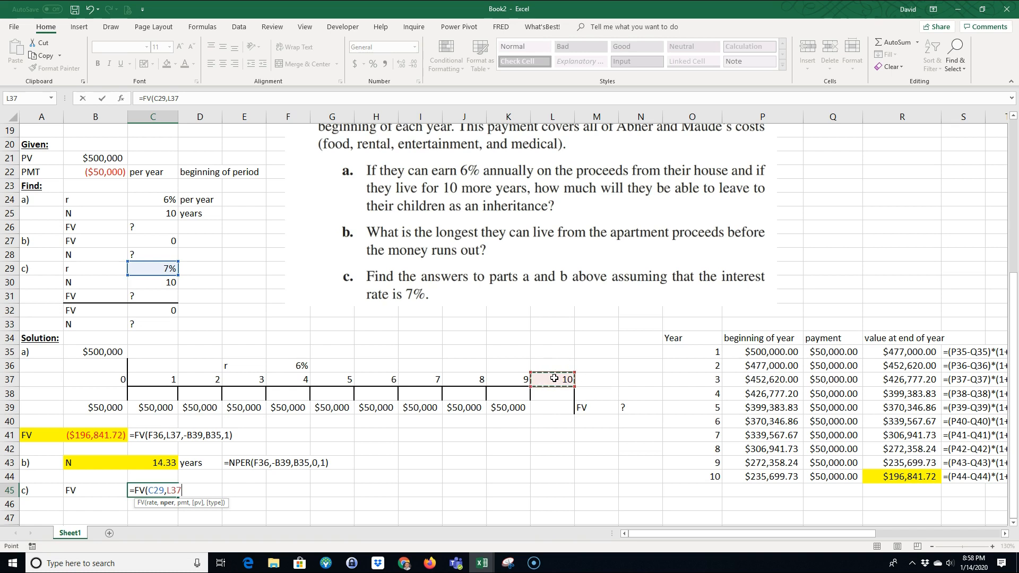
type(",")
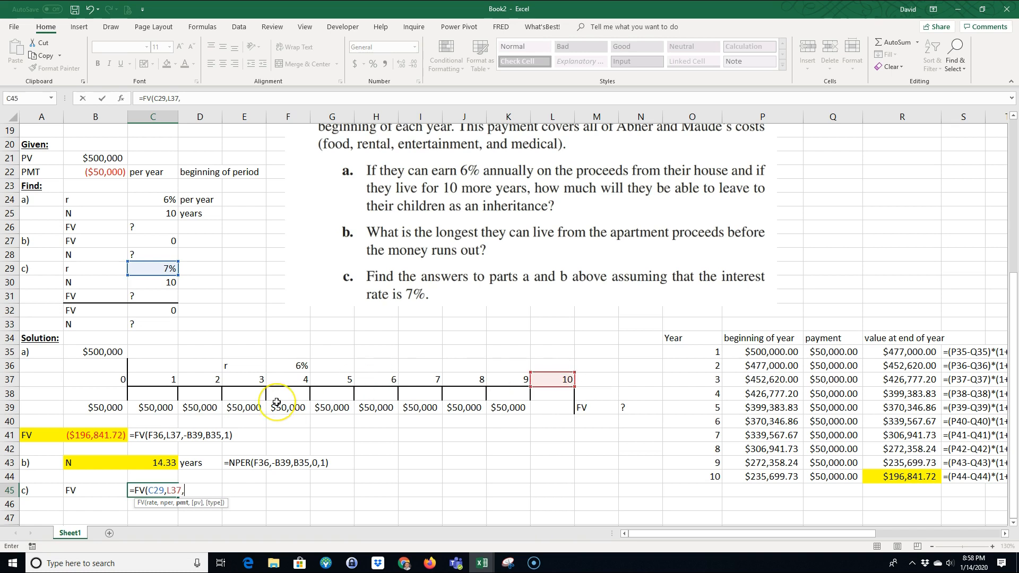
type("-")
left_click(95, 405)
type(",")
left_click(105, 351)
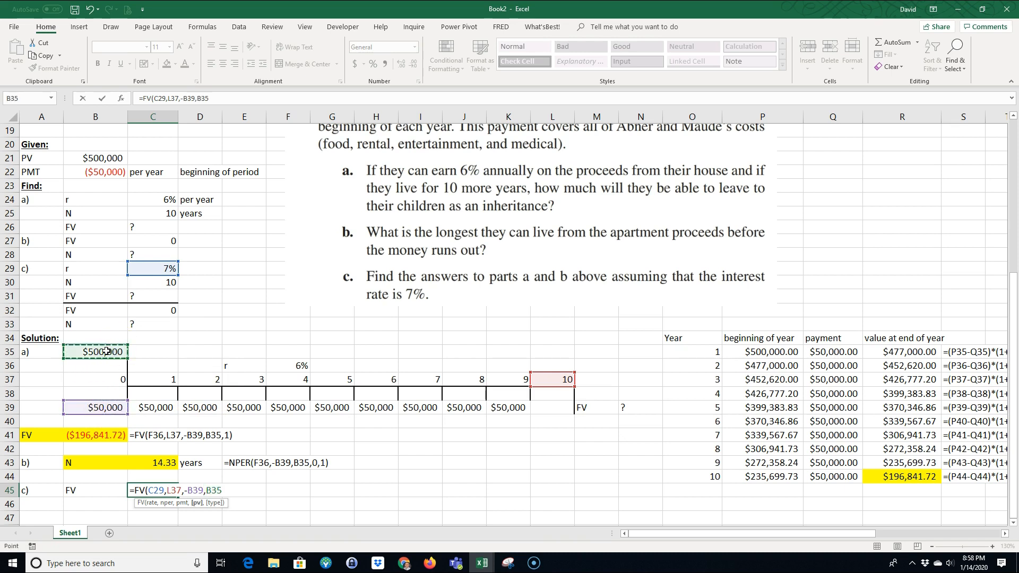
type(",1")
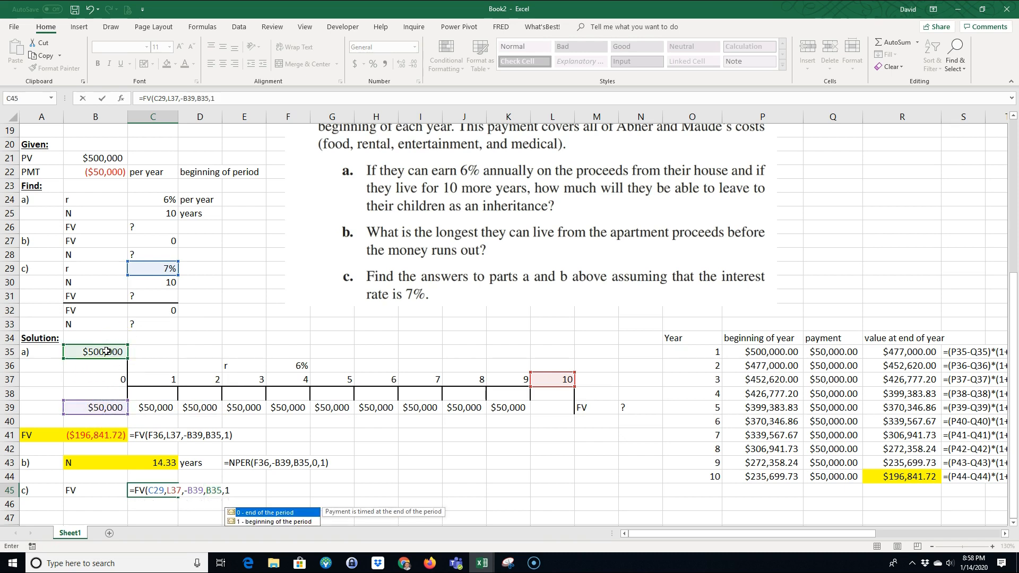
key("Return")
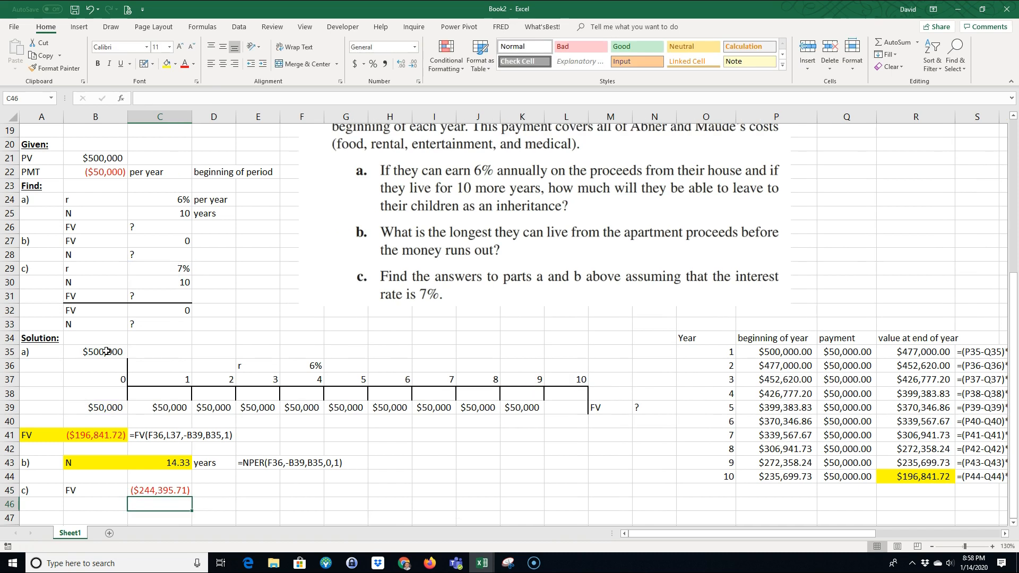
Step: Highlight B45:C45 with yellow fill and copy the formula-text cell C41 to D45 to document the FV formula
left_click_drag(74, 490, 145, 490)
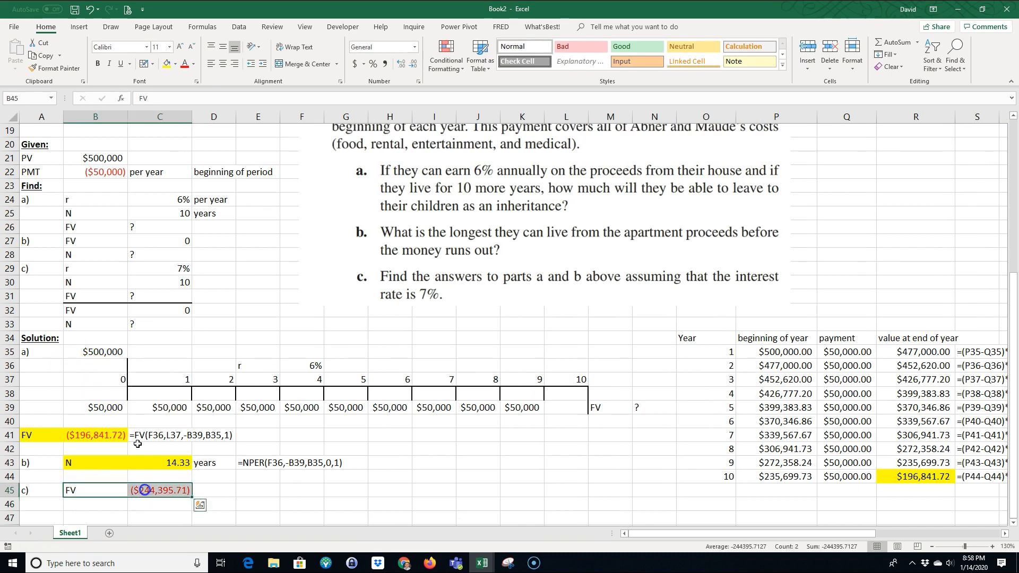
left_click(167, 64)
left_click(138, 437)
key("ctrl+c")
left_click(205, 493)
key("ctrl+v")
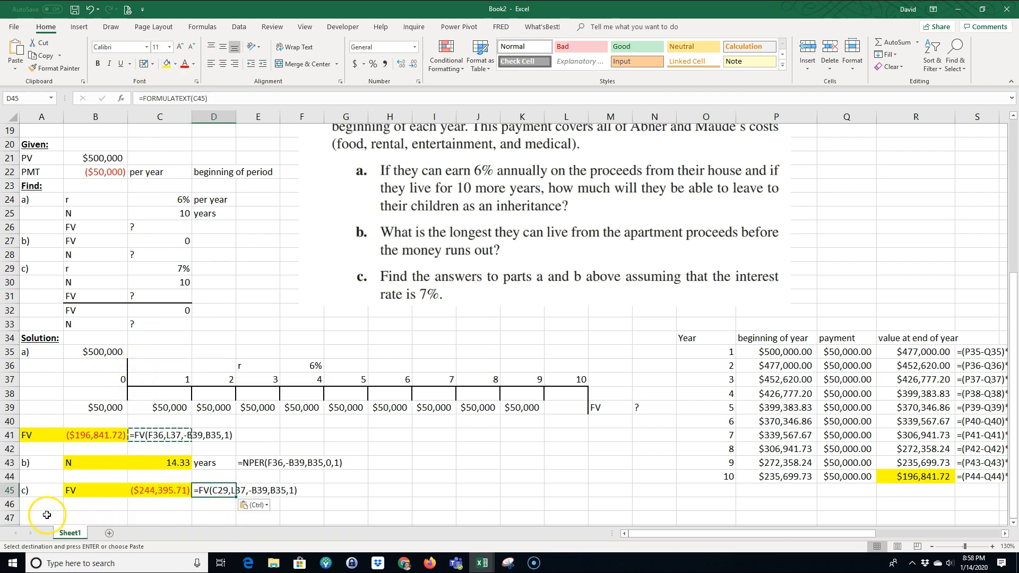
Step: Enter the label N in B46 for part c's number of years
left_click(85, 505)
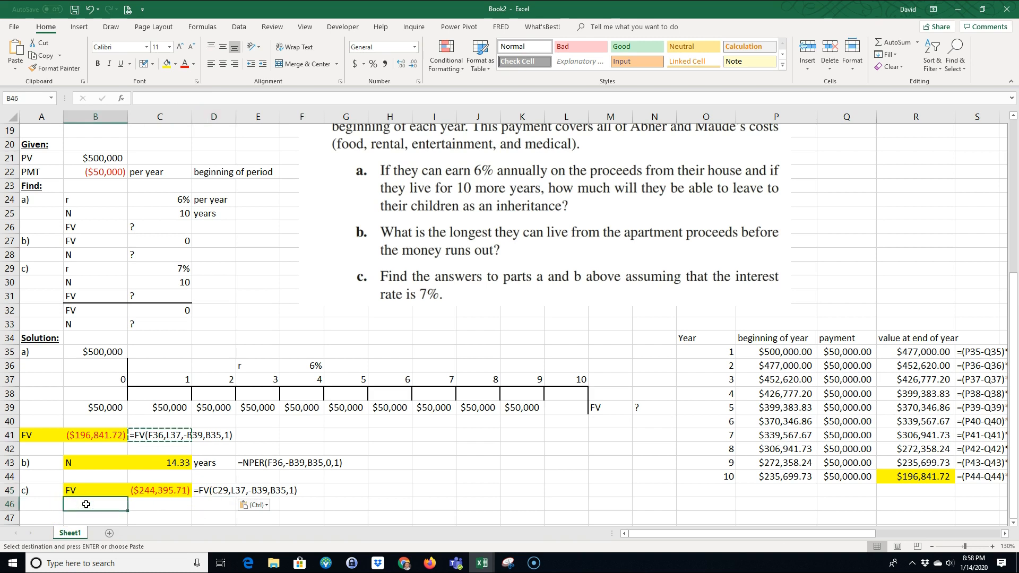
type("N")
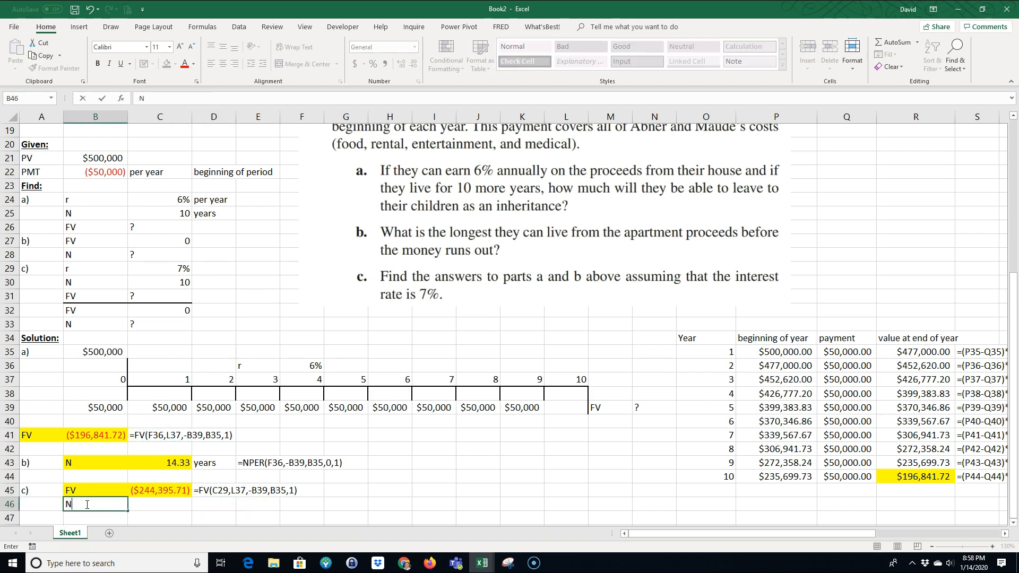
key("Tab")
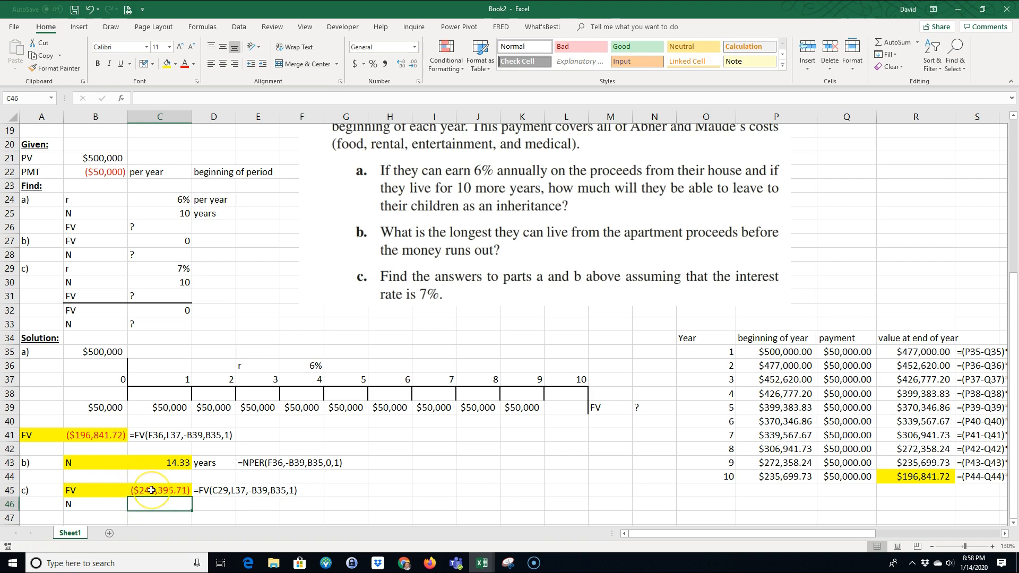
Step: Calculate part c's number of years in C46 with =NPER(C29,-B39,B35,0,1), using zero future value and beginning-of-period payments
type("=nper(")
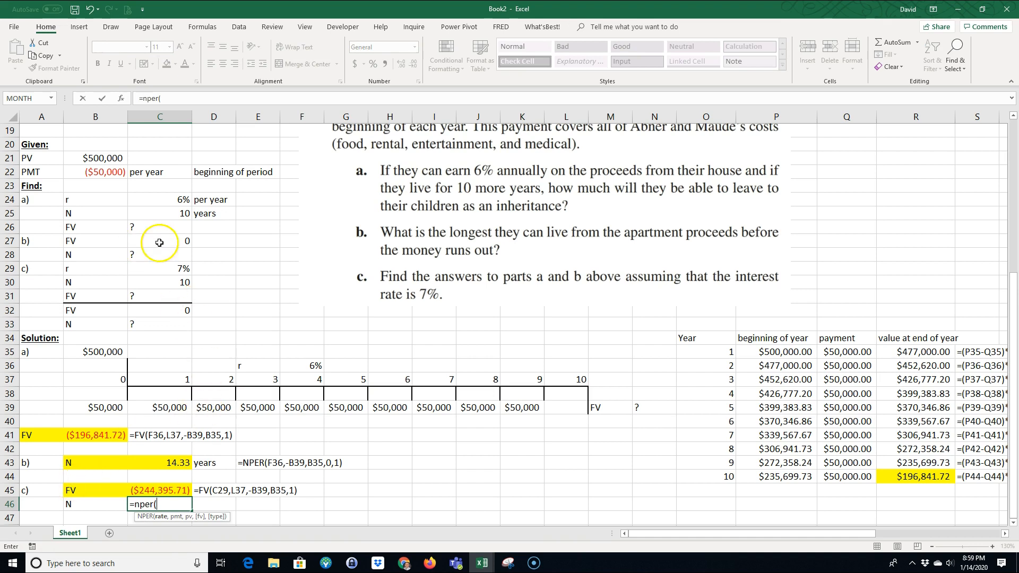
left_click(168, 271)
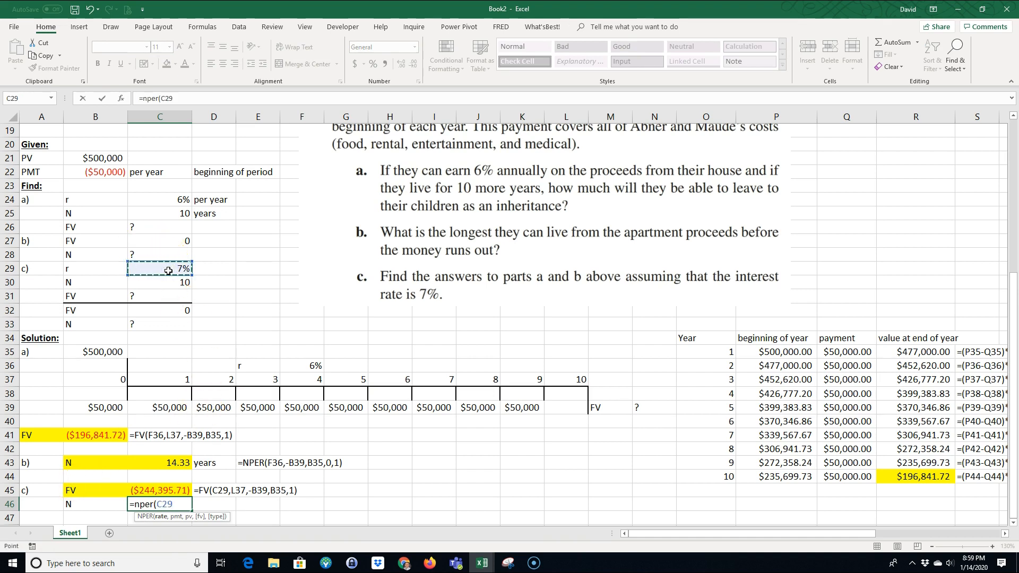
type(",")
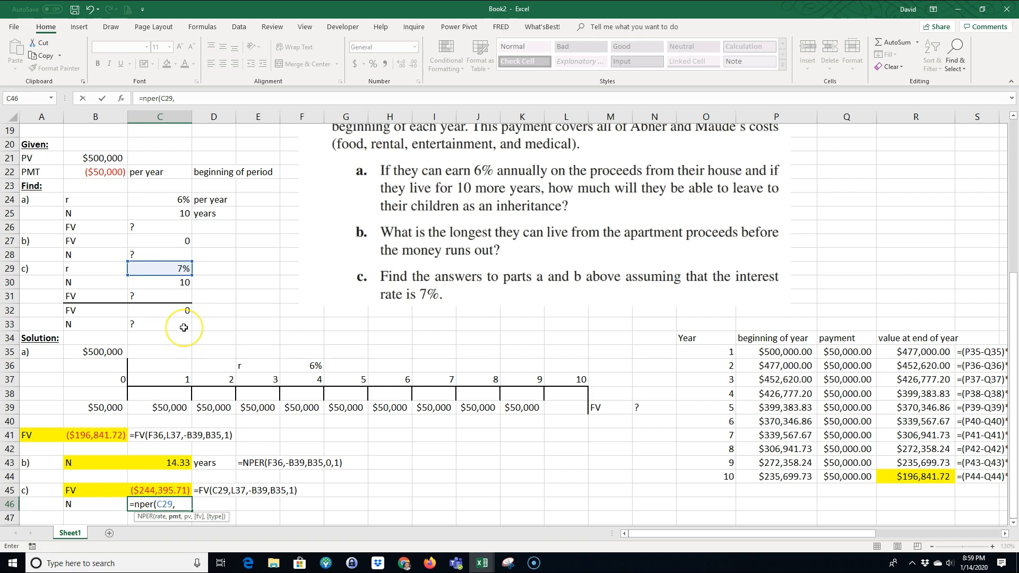
type("-")
left_click(106, 408)
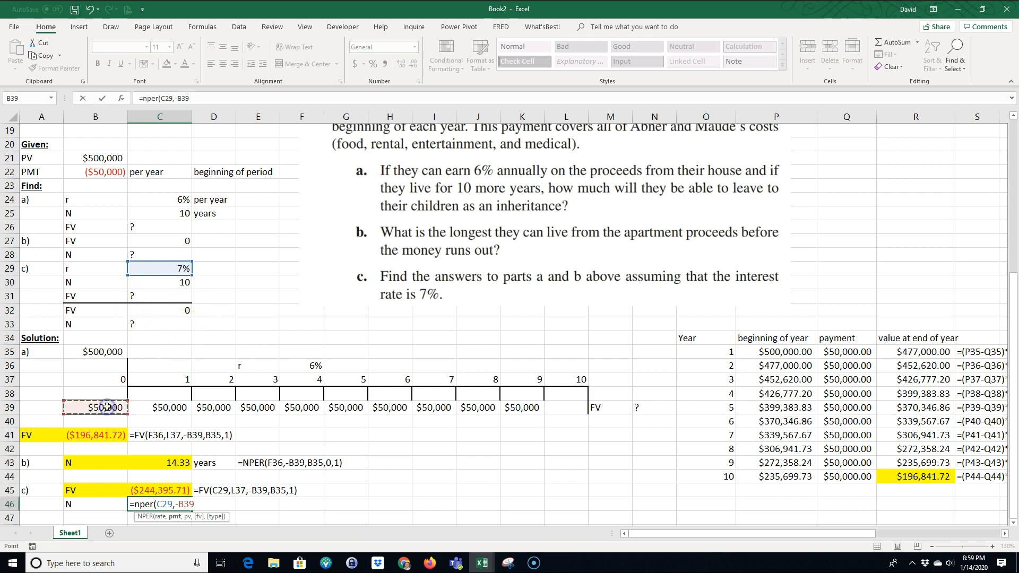
type(".")
left_click(91, 352)
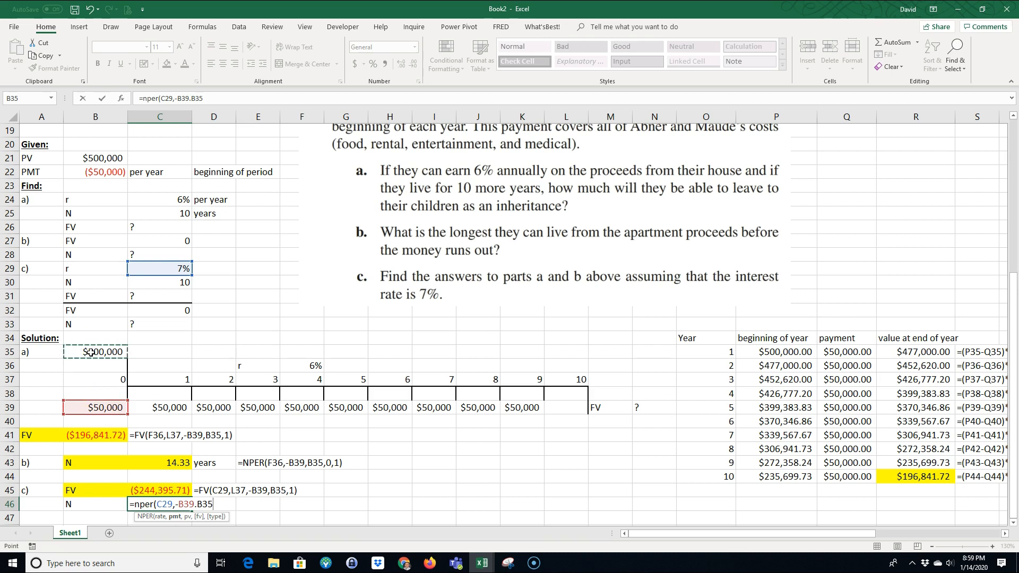
type(".")
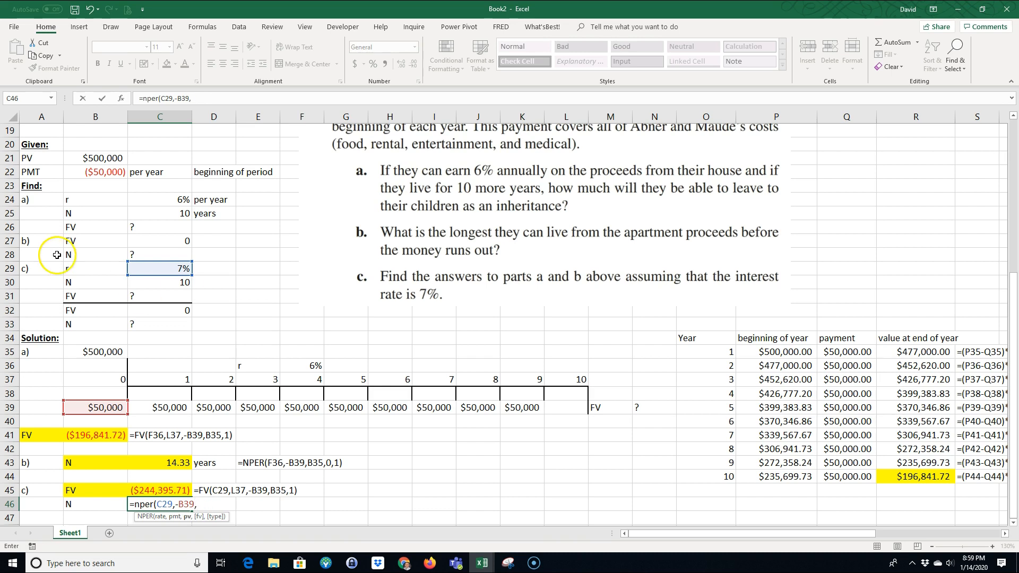
left_click(99, 353)
type(",")
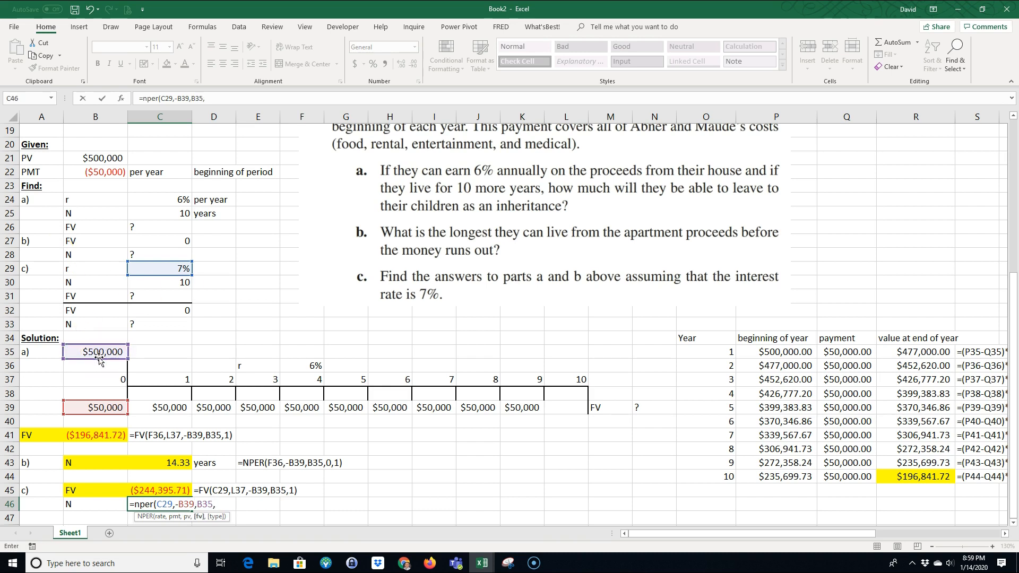
type("0,")
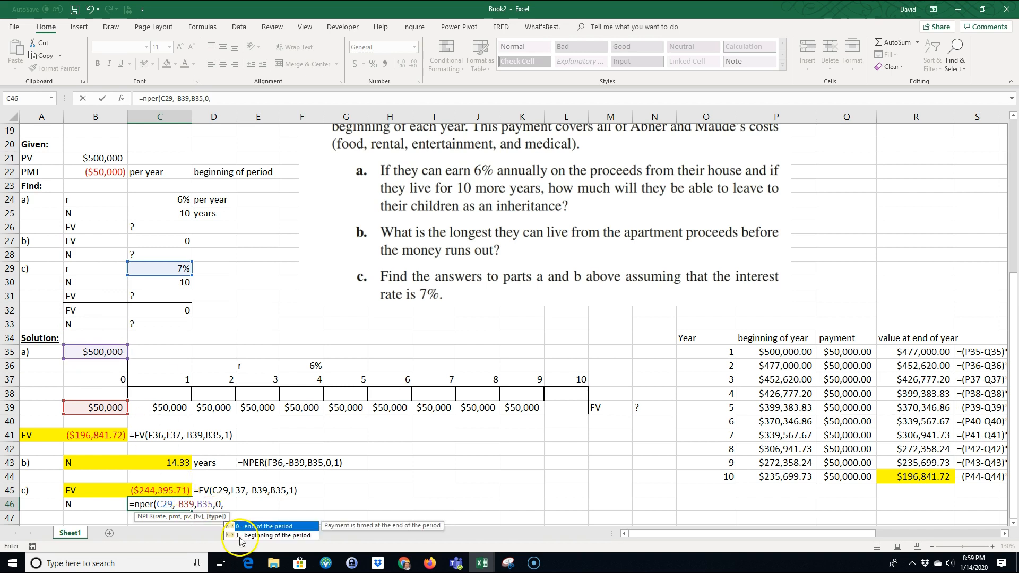
double_click(275, 536)
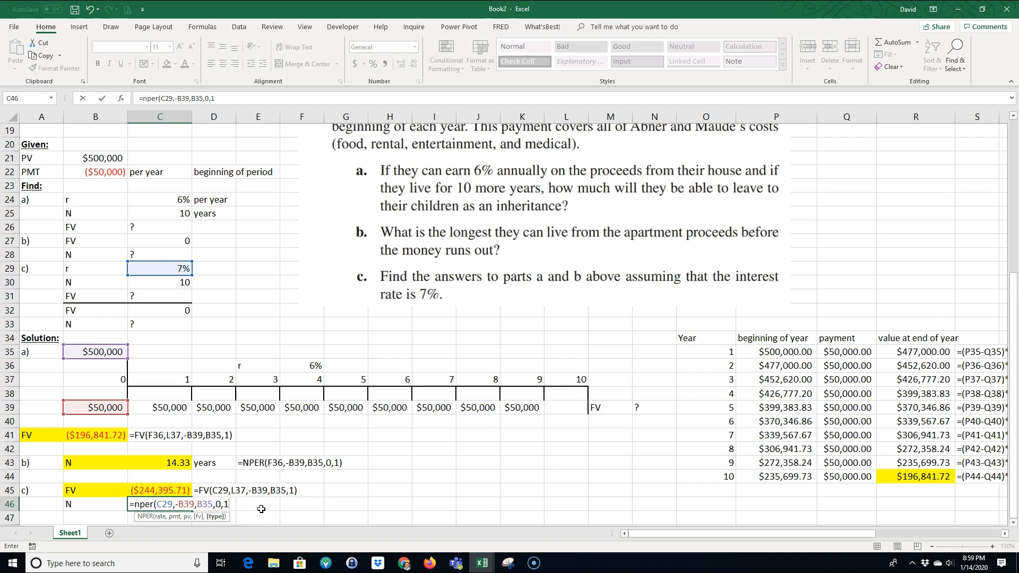
type(")")
key("Return")
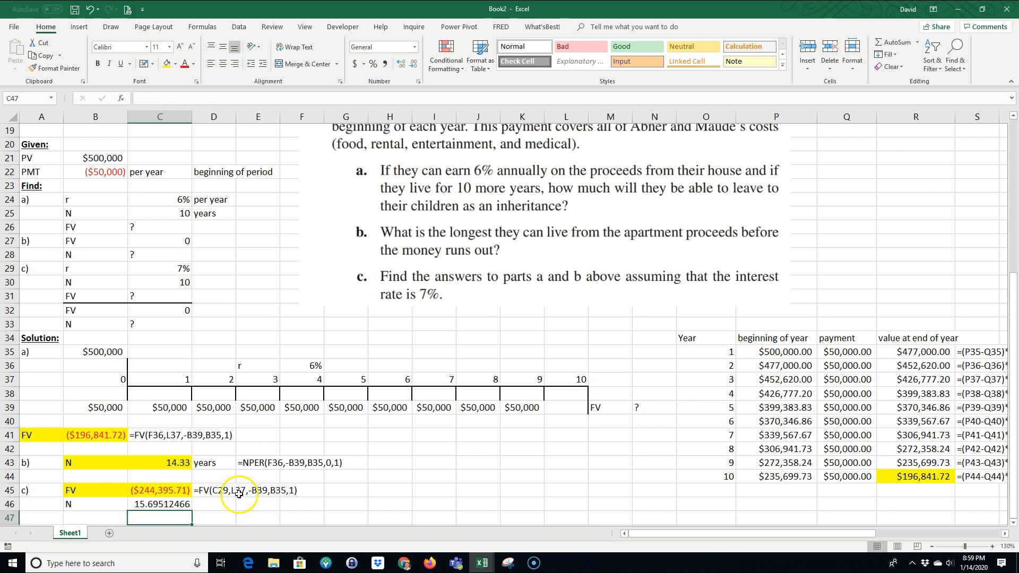
Step: Copy the years unit and formula text from D43:E43 to D46:E46
left_click_drag(215, 463, 245, 464)
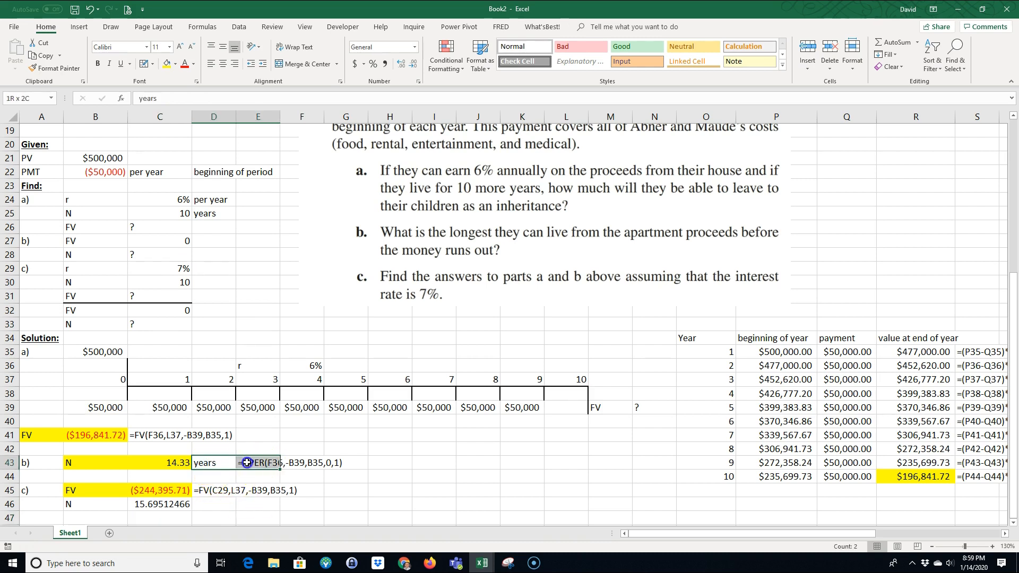
right_click(248, 466)
left_click(274, 231)
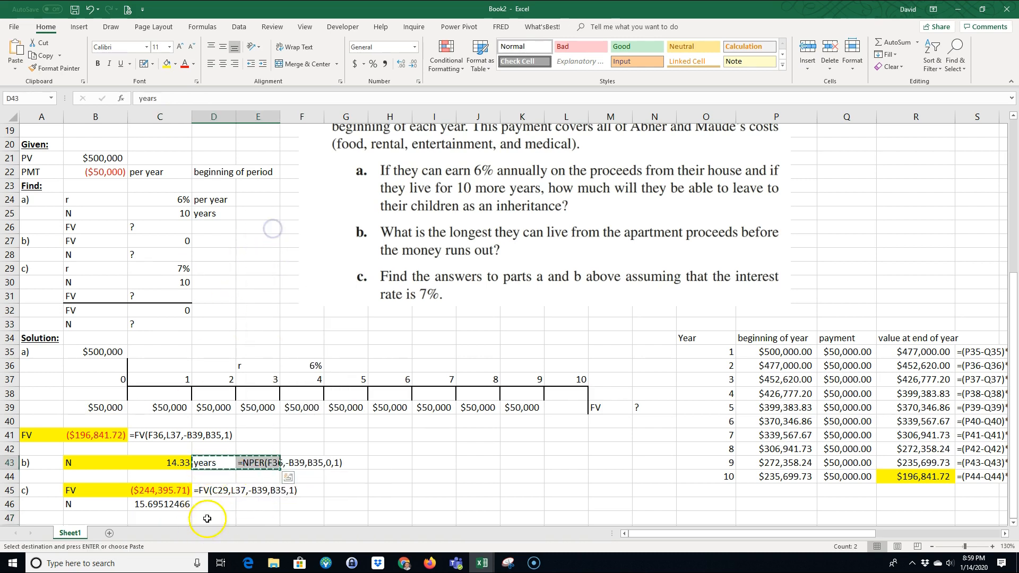
left_click(216, 504)
key("ctrl+v")
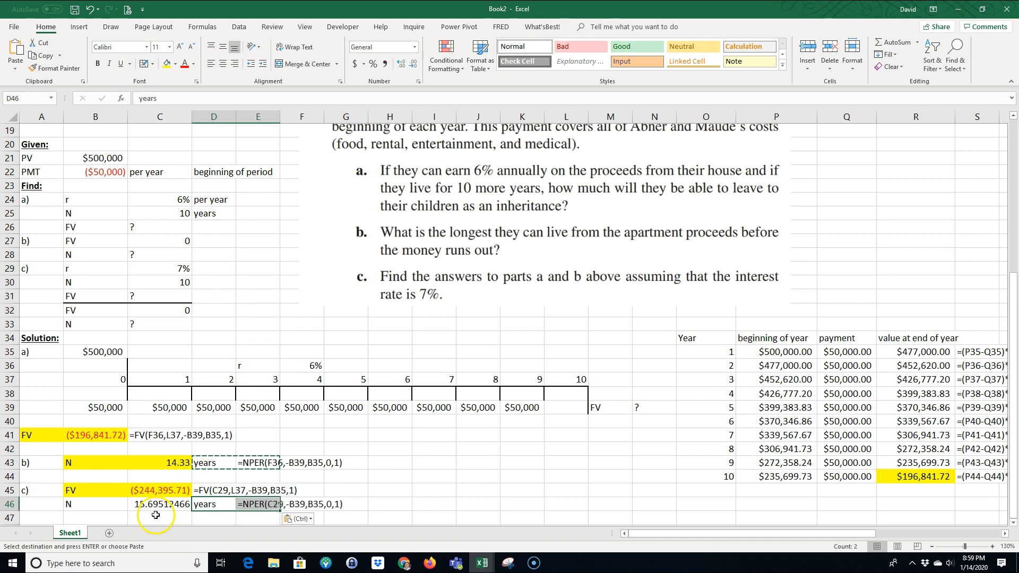
Step: Highlight B46:C46 and the unit cells D43 and D46 with yellow fill
left_click(145, 501)
left_click_drag(85, 504, 141, 503)
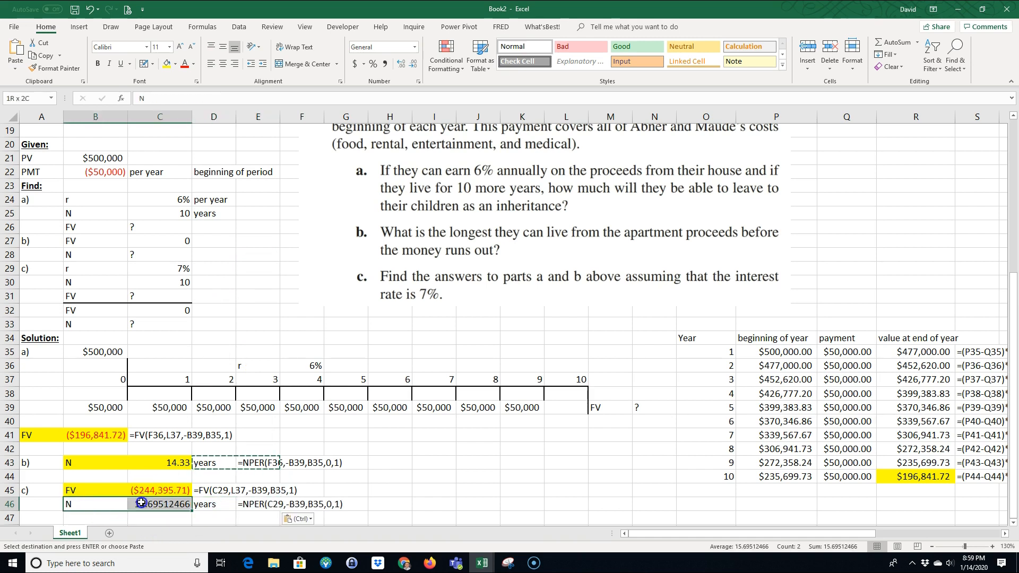
left_click(167, 65)
left_click(212, 463)
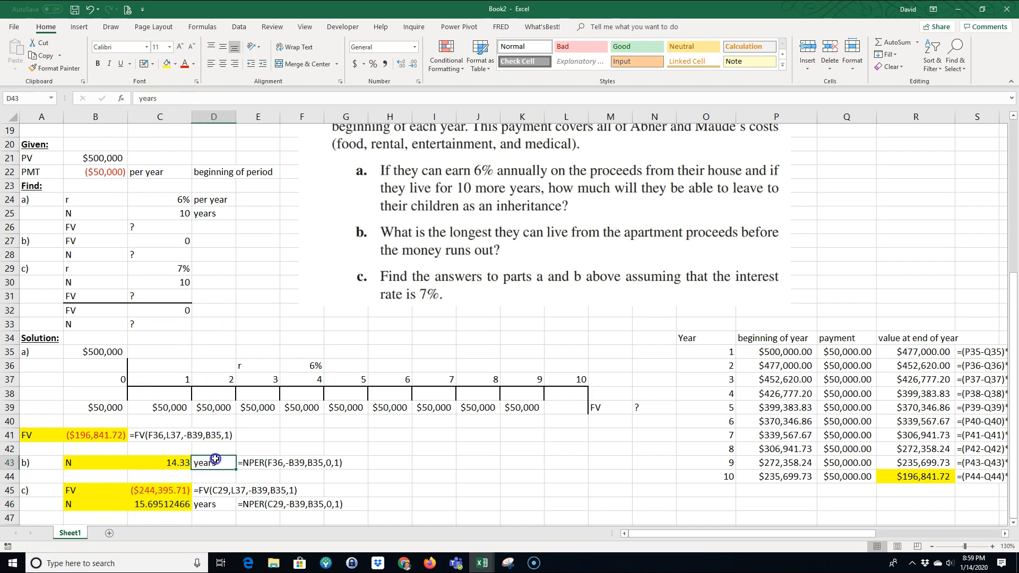
left_click(214, 504, "ctrl")
left_click(166, 64)
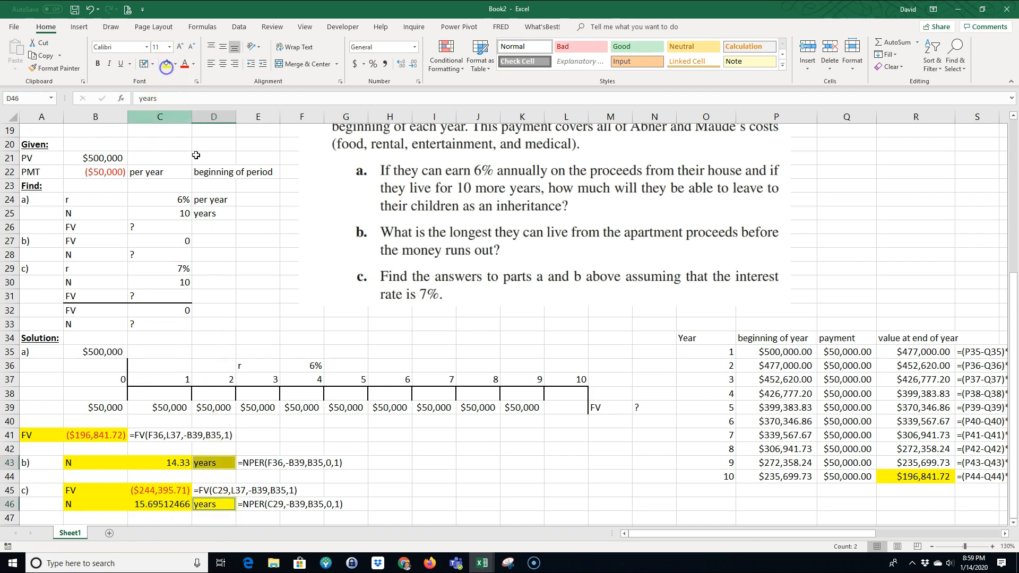
left_click(407, 452)
Step: Rename the worksheet Sheet1 as 2-12
left_click(68, 534)
double_click(69, 535)
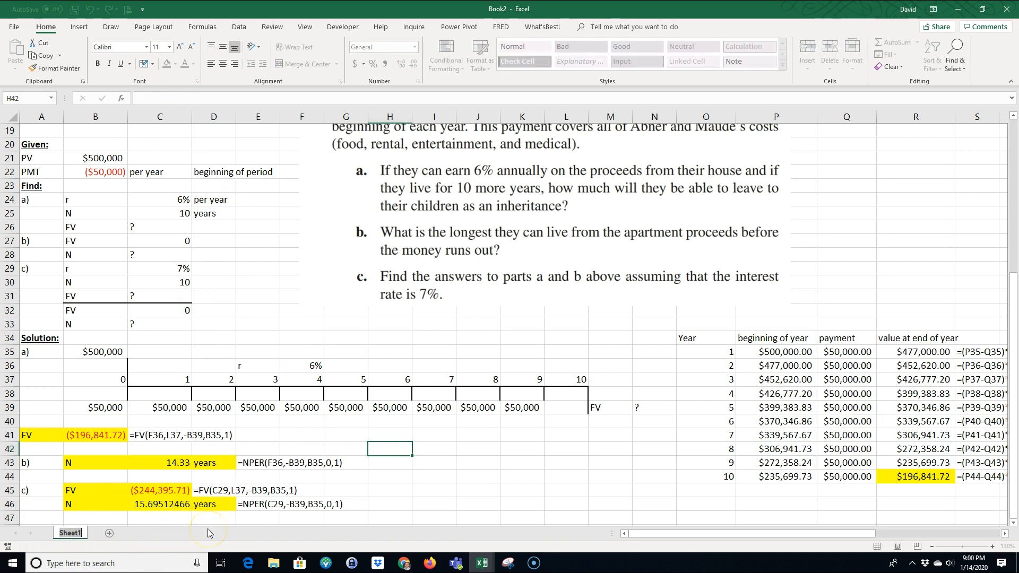
type("2-12")
key("Return")
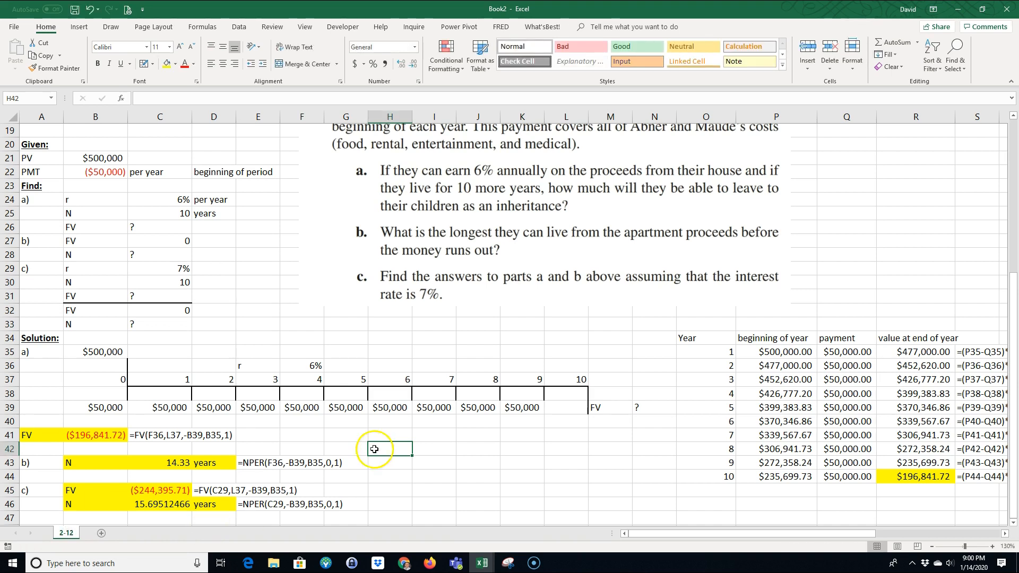
Step: Add a new worksheet after 2-12 and name it 2-14
left_click(271, 308)
scroll(297, 329, "up", 4)
scroll(276, 335, "down", 4)
scroll(286, 330, "down", 1)
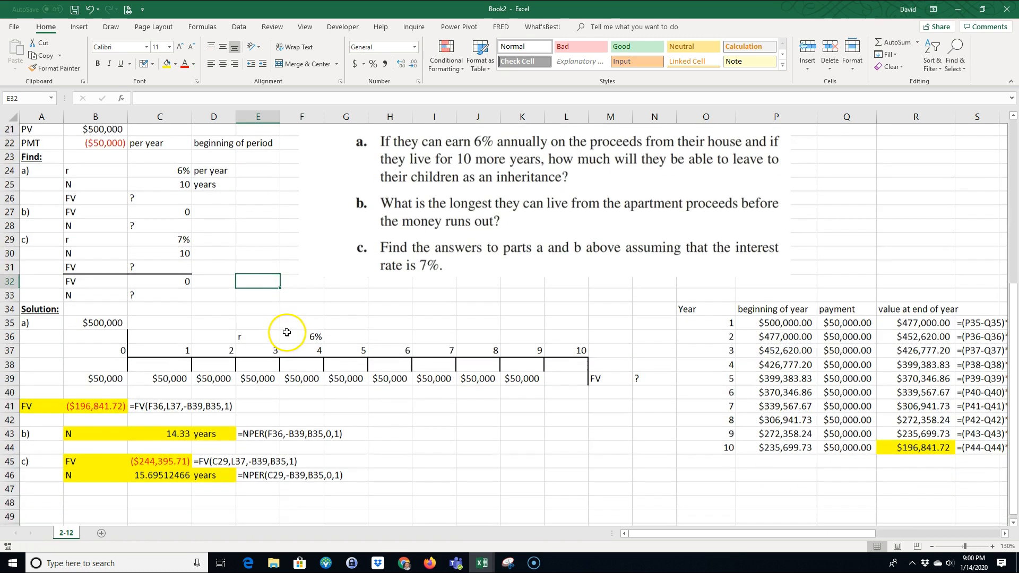
left_click(102, 534)
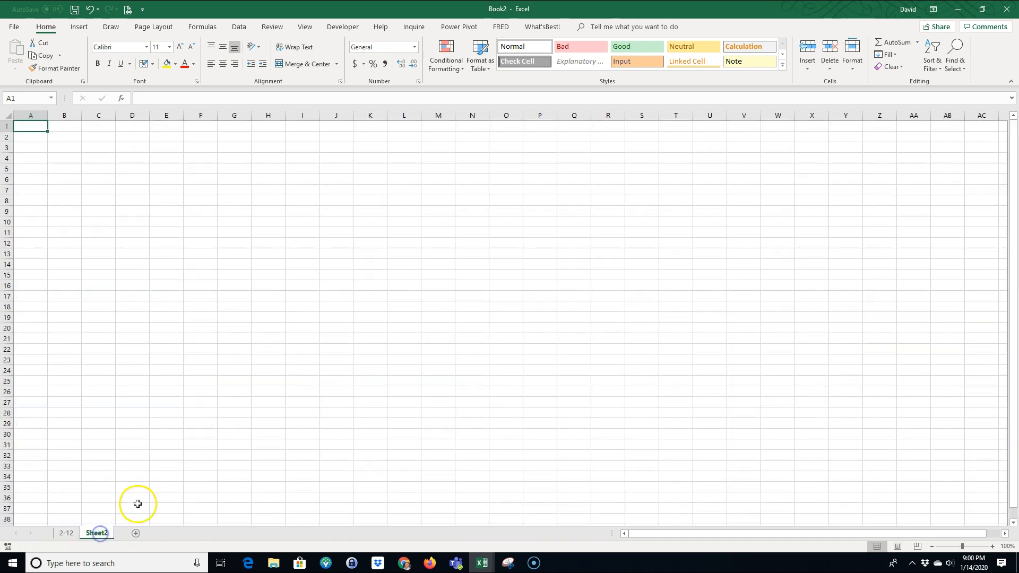
double_click(98, 533)
type("2-1")
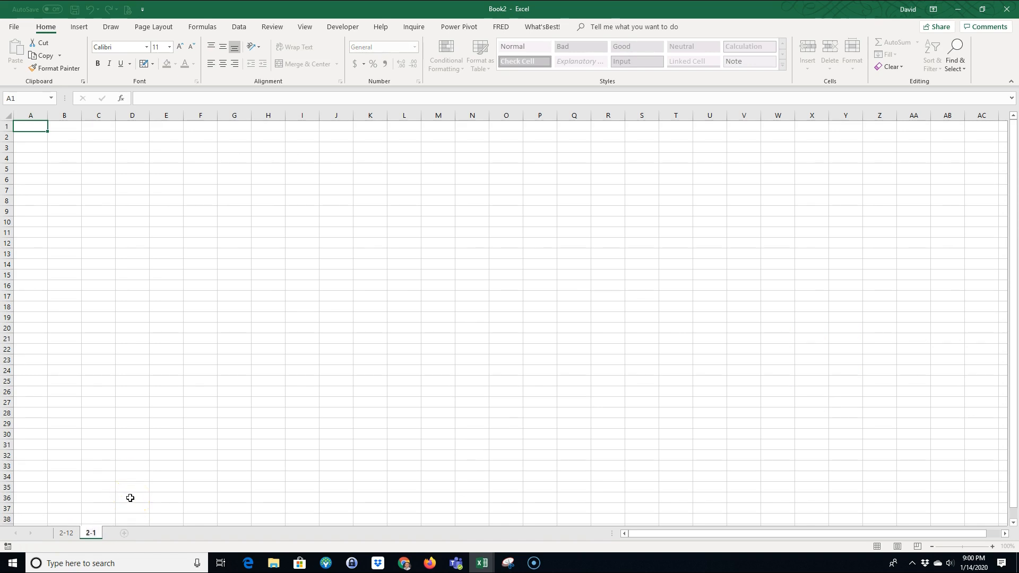
type("4")
key("Return")
Step: Return to sheet 2-12 and review part a's FV result and formula in B41:C41 and the timeline in B35:M39
left_click(67, 533)
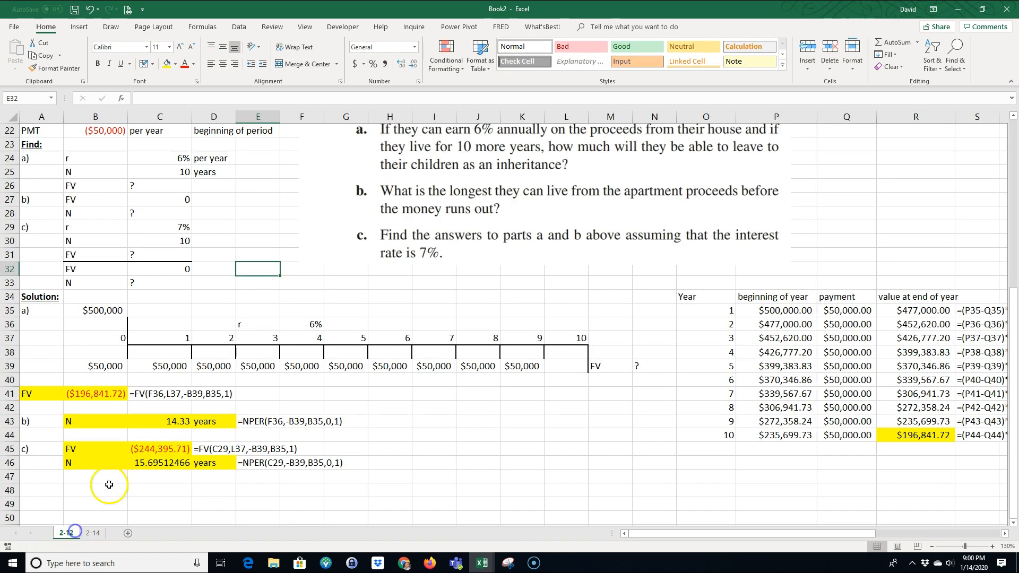
scroll(250, 323, "up", 2)
scroll(253, 319, "up", 2)
scroll(253, 325, "down", 5)
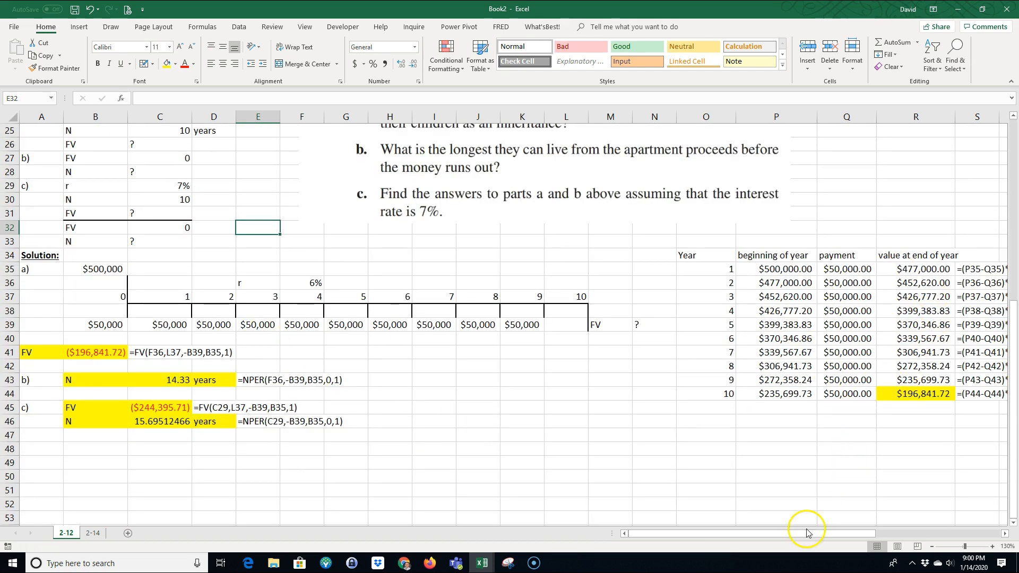
left_click_drag(99, 352, 143, 353)
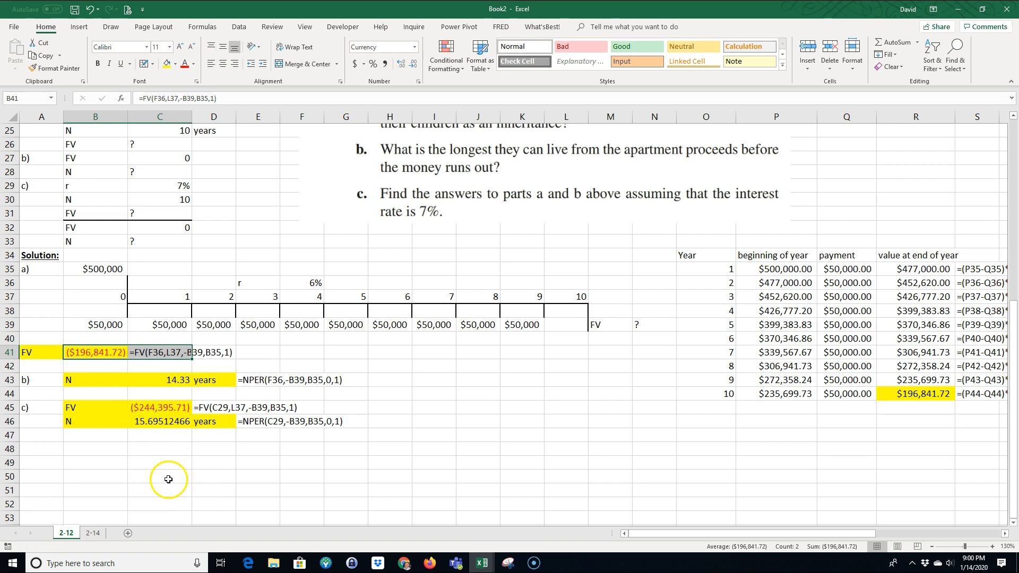
left_click_drag(85, 269, 610, 329)
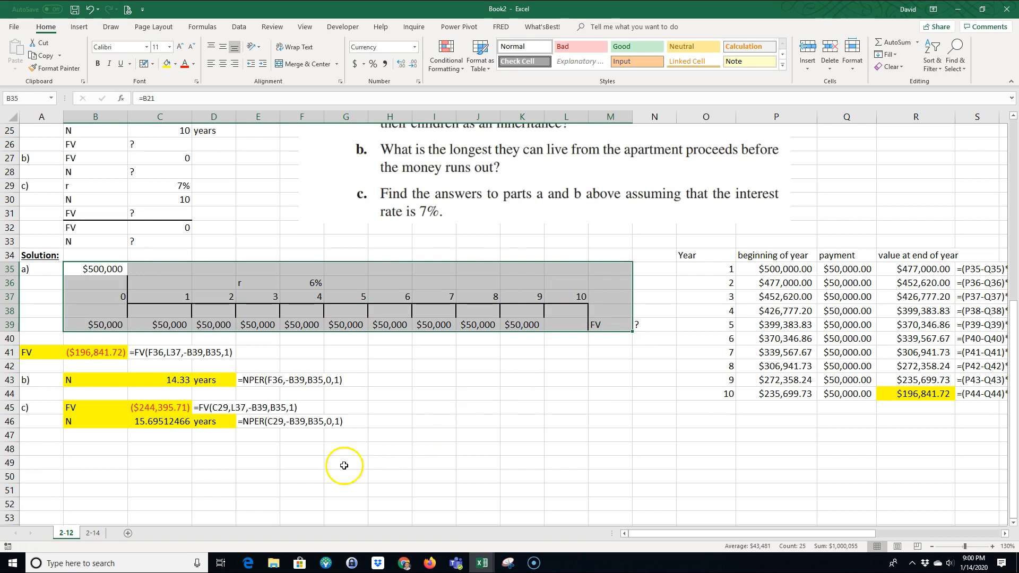
left_click(327, 472)
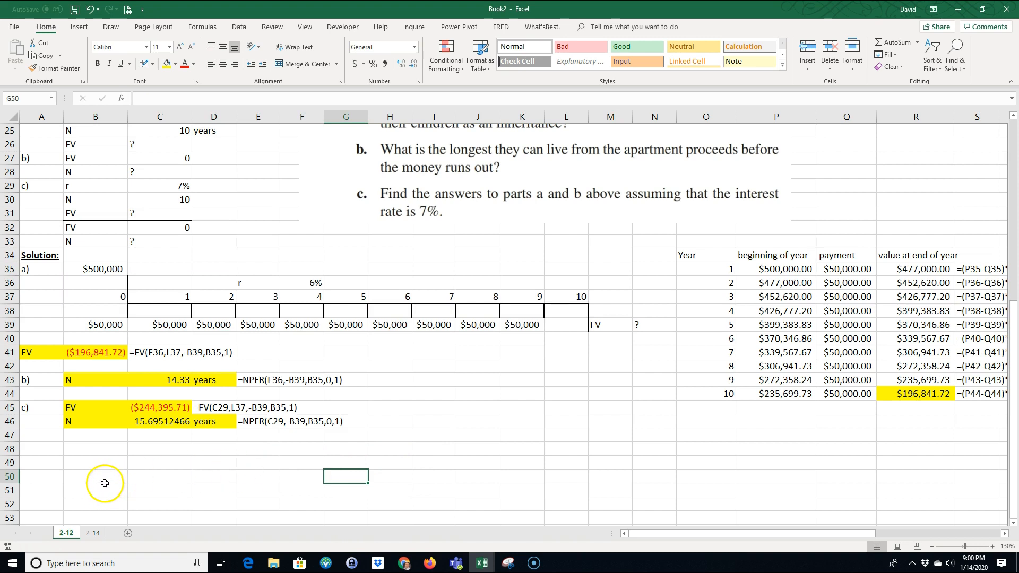